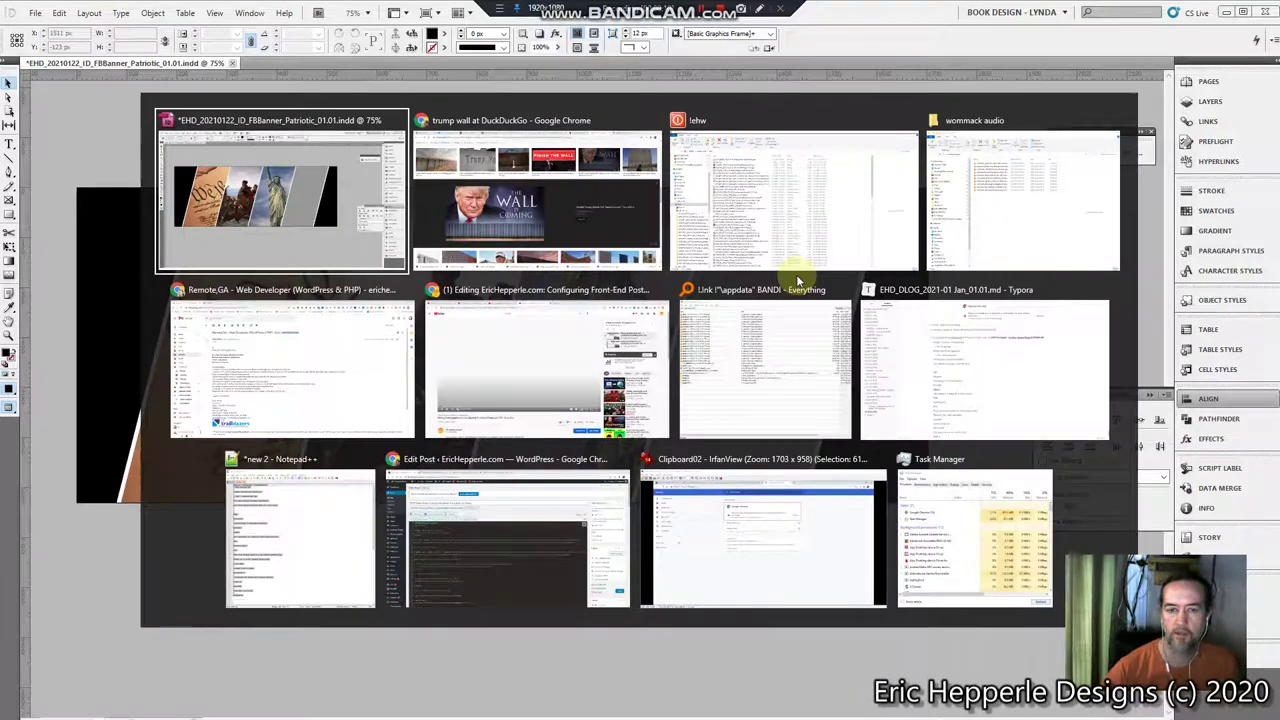
# - In the InDesign banner, place trump-wall-india-express.jpg in the black slanted panel at the far right and rotate the picture upright to 0°
pyautogui.hotkey('alt', 'Tab')
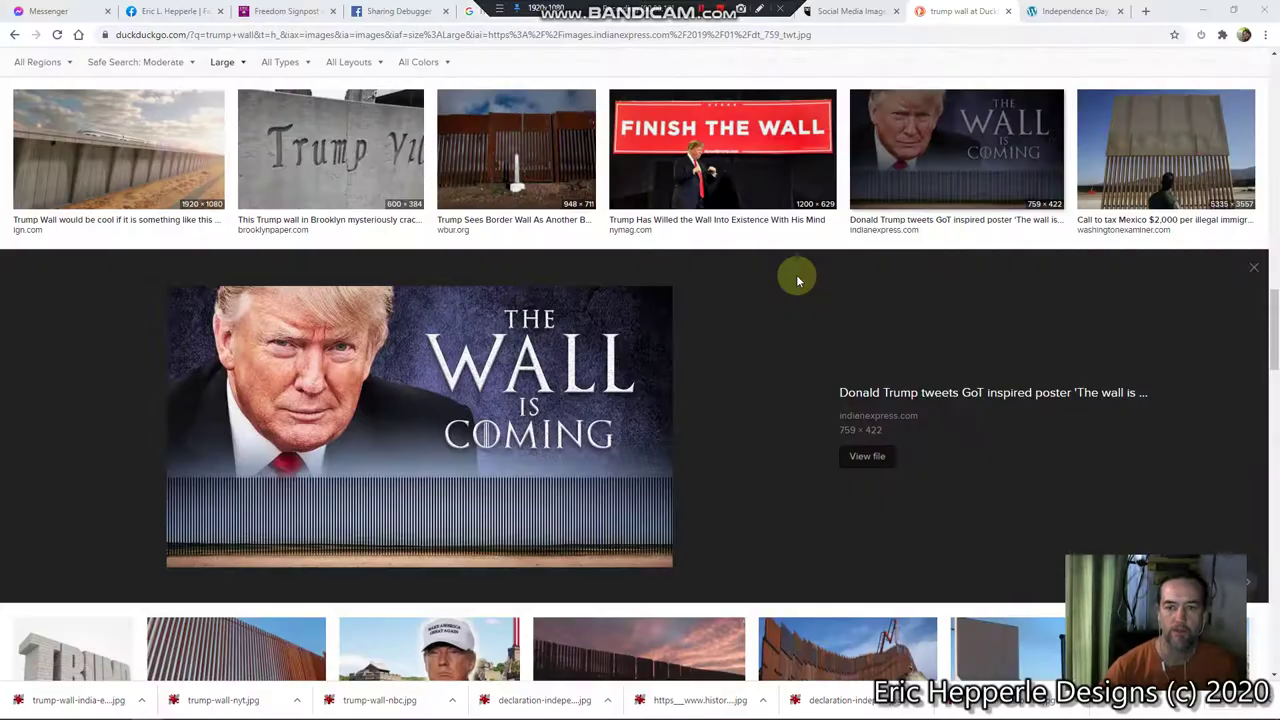
pyautogui.hotkey('alt', 'Tab')
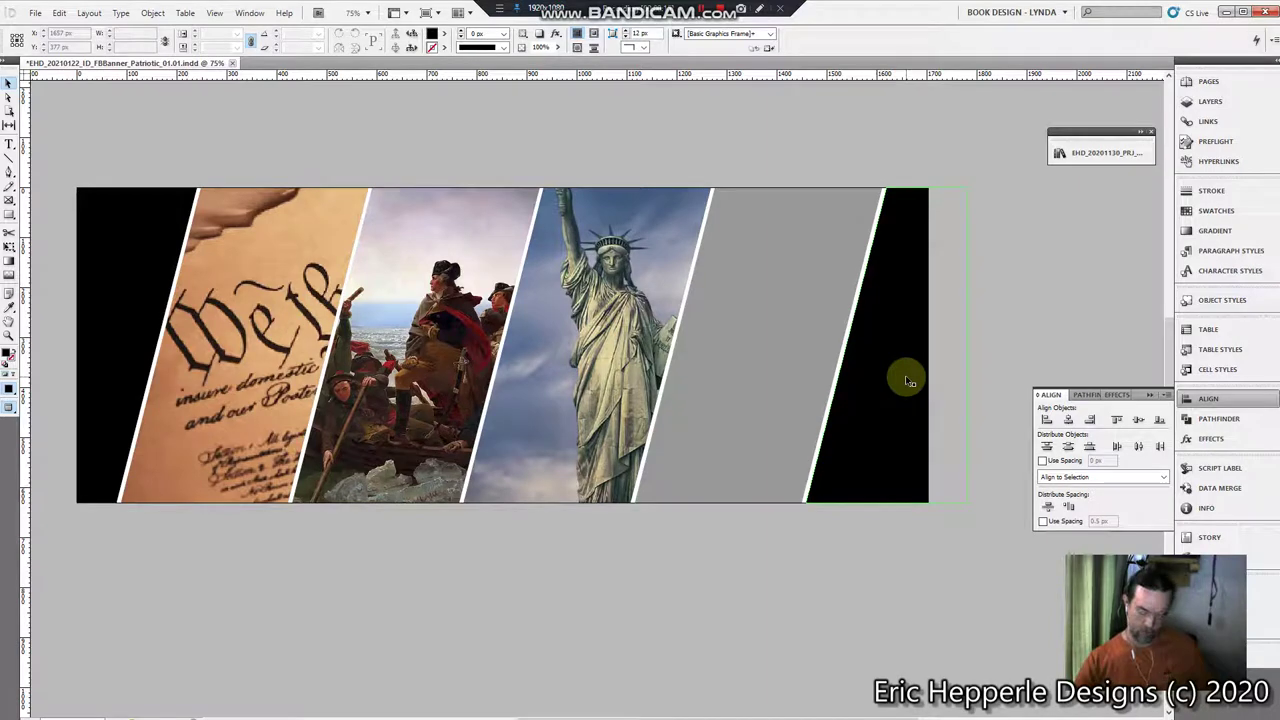
pyautogui.hotkey('ctrl', 'd')
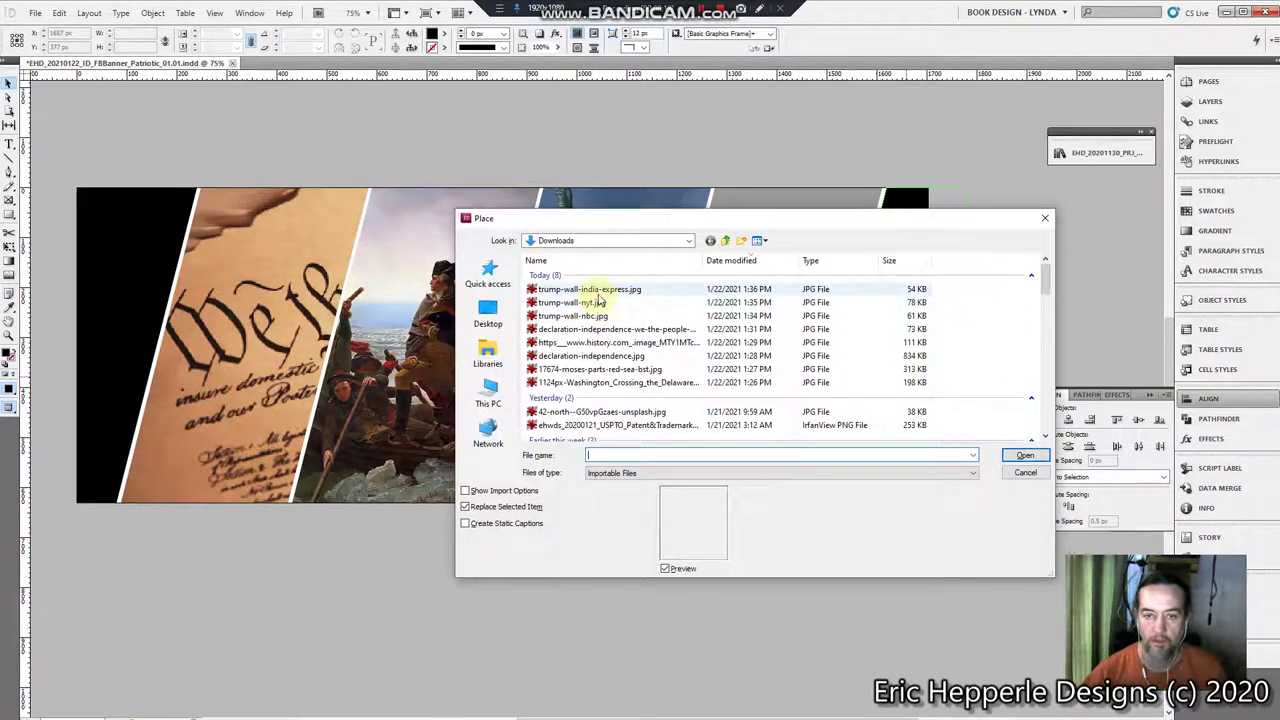
pyautogui.doubleClick(600, 302)
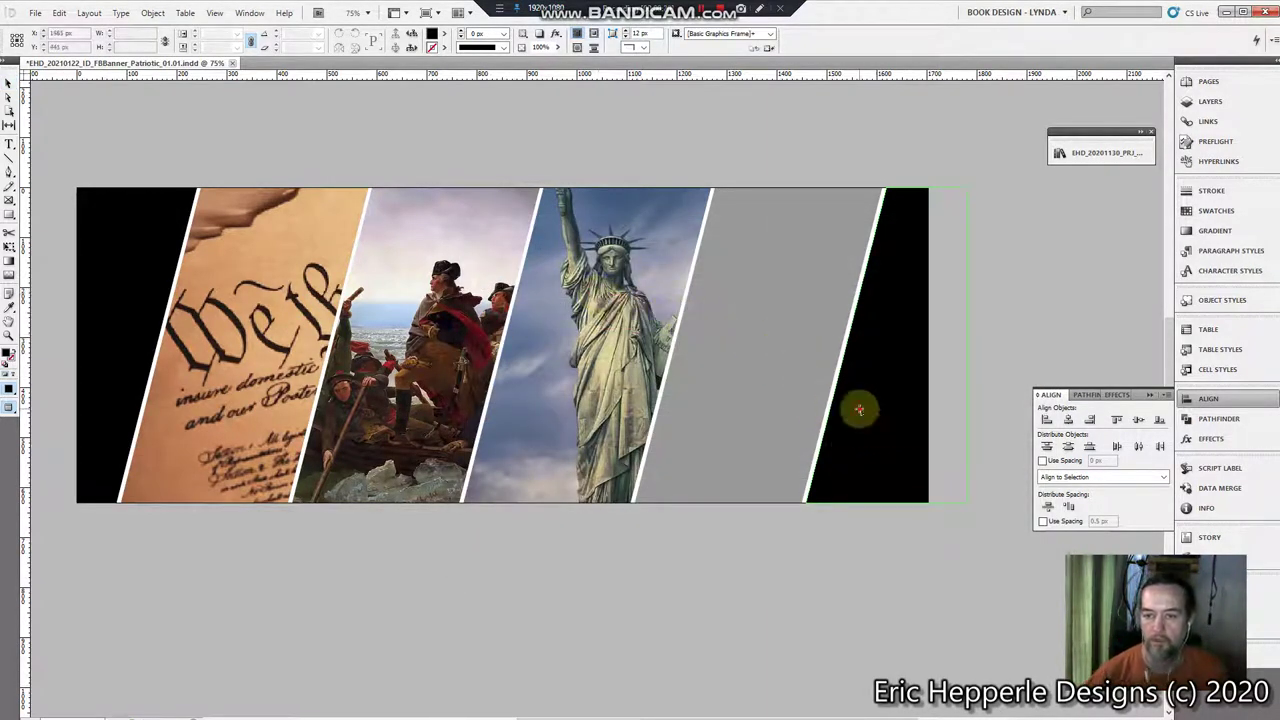
pyautogui.click(859, 409)
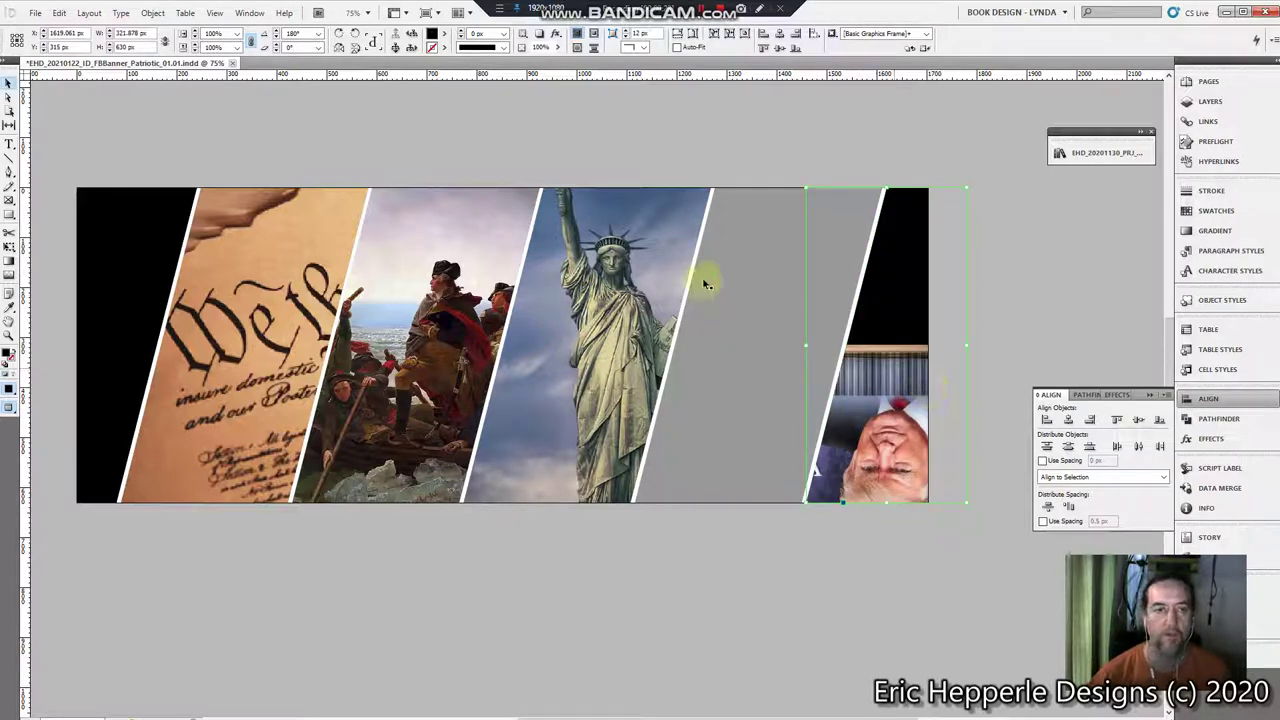
pyautogui.click(895, 427)
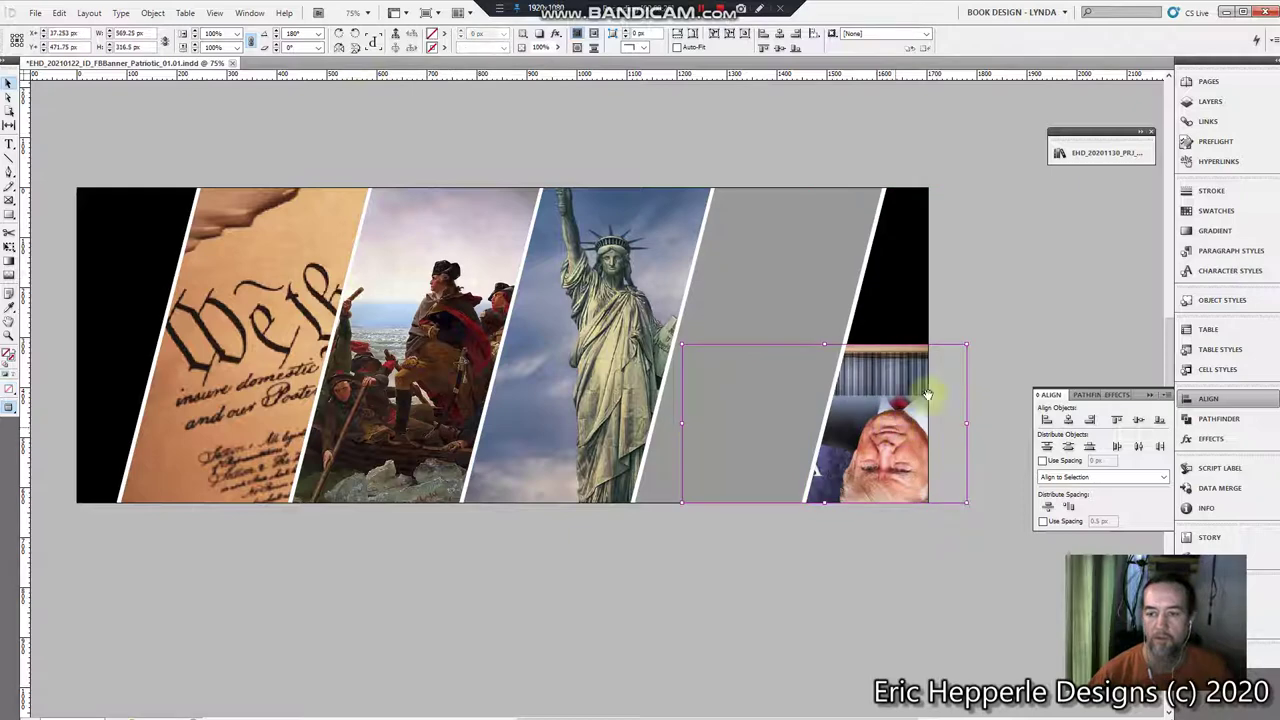
pyautogui.moveTo(970, 345); pyautogui.dragTo(709, 457)
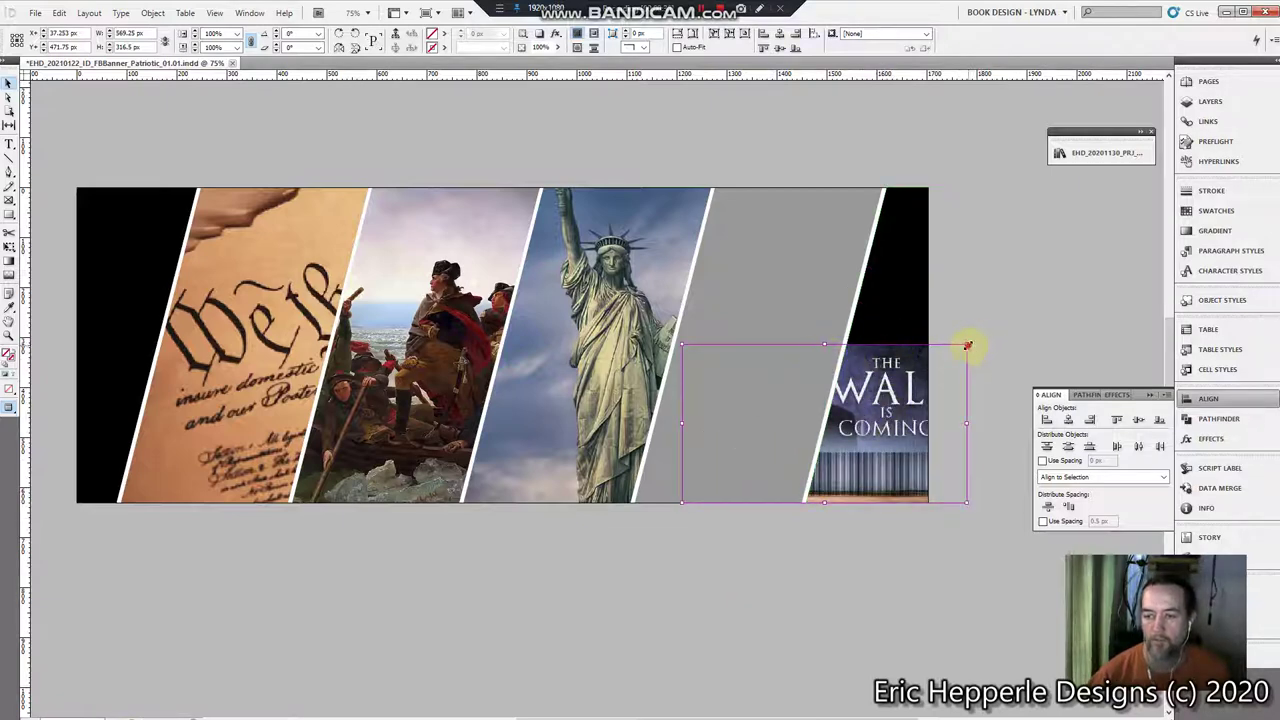
# - Scale the wall picture proportionally to about 201% to fill its panel's height and shift it right within the frame to show the face
pyautogui.moveTo(967, 346); pyautogui.dragTo(1123, 187)
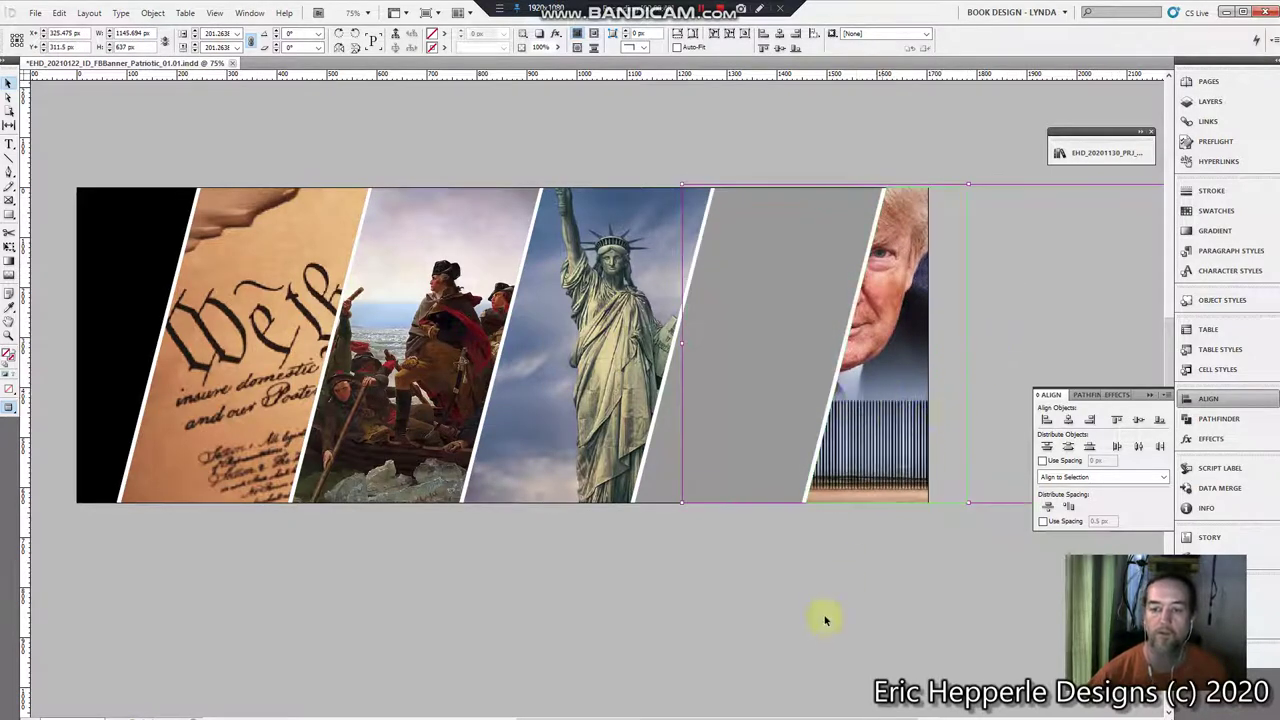
pyautogui.click(846, 585)
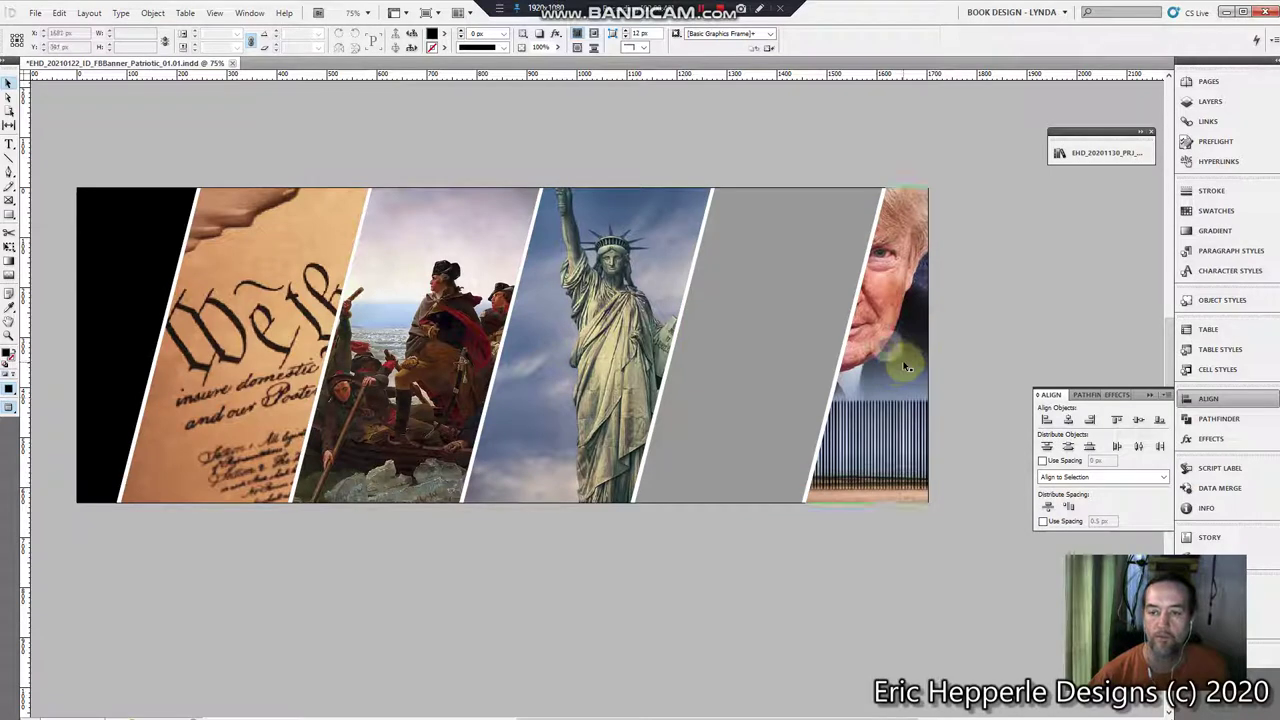
pyautogui.moveTo(897, 353); pyautogui.dragTo(953, 374)
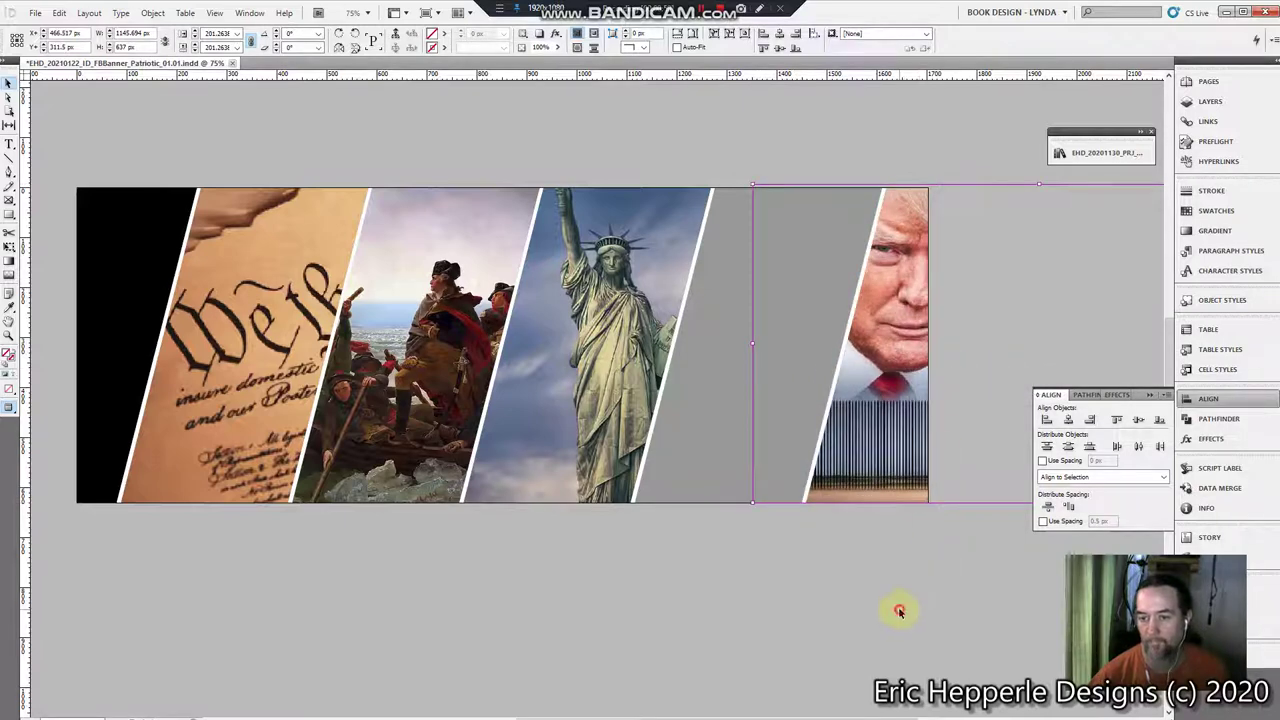
pyautogui.click(899, 610)
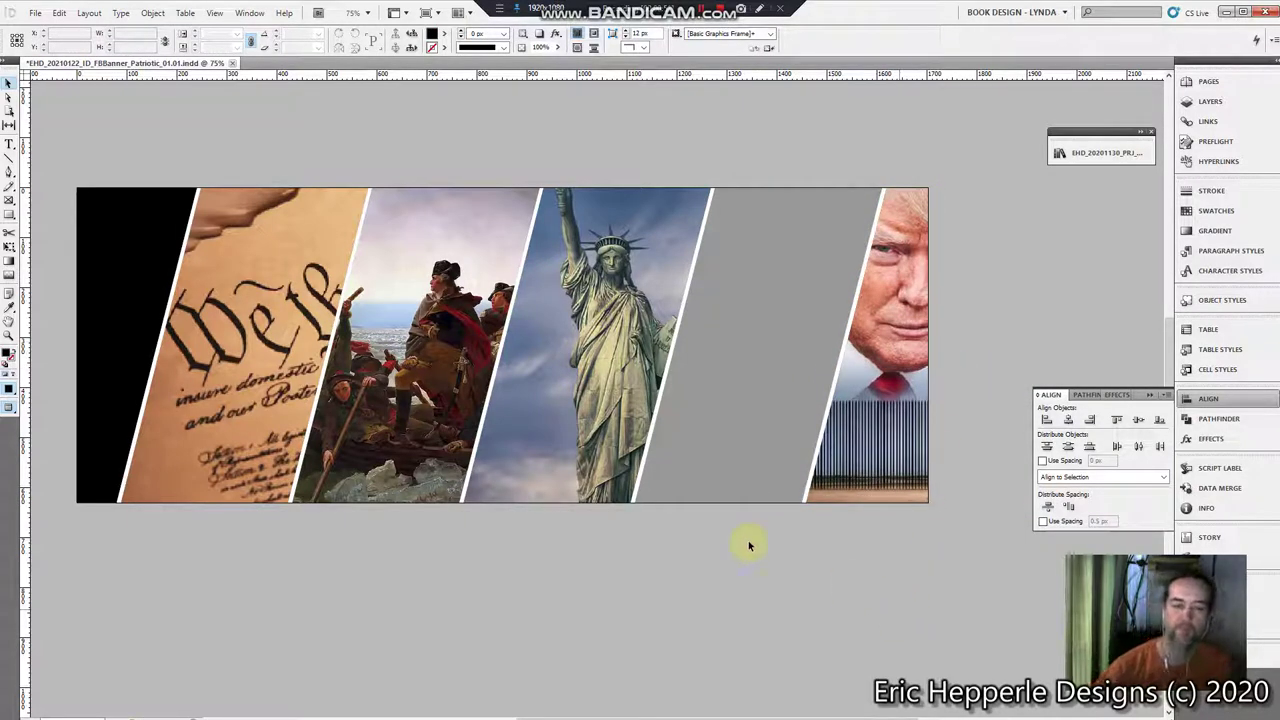
# - Switch to the browser and search DuckDuckGo images for "bible verse prophet"
pyautogui.click(731, 334)
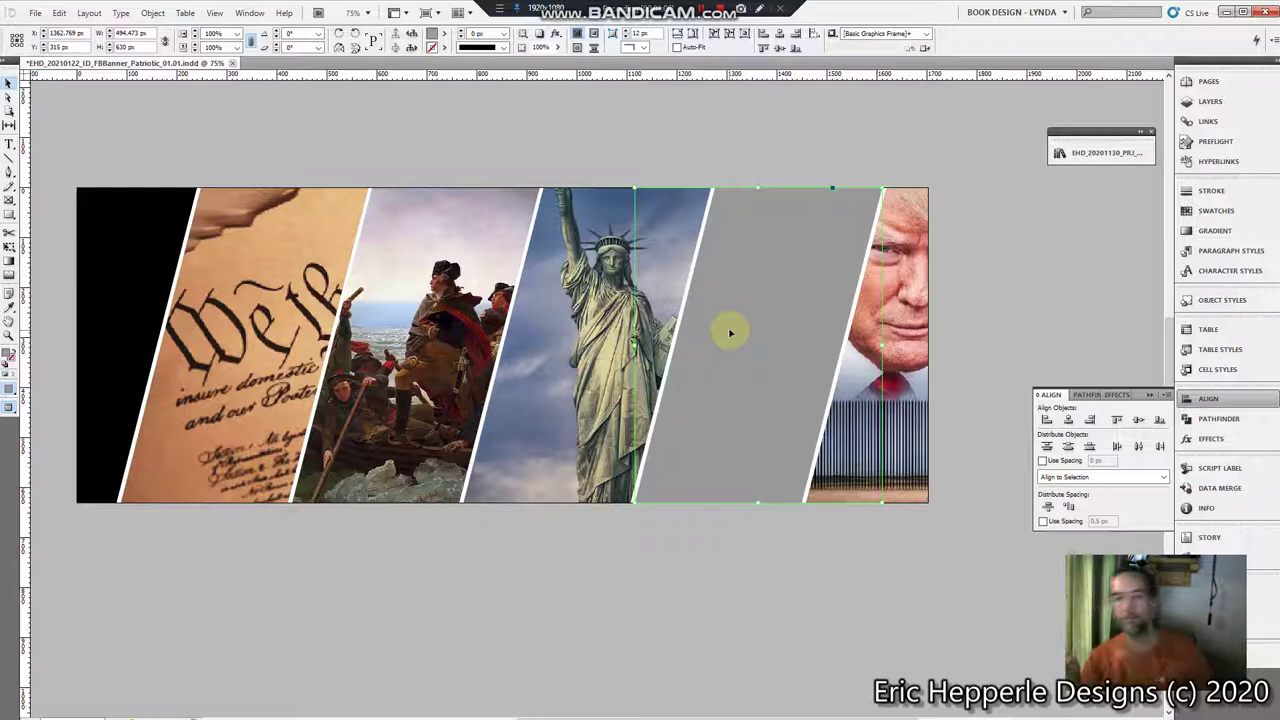
pyautogui.hotkey('alt', 'Tab')
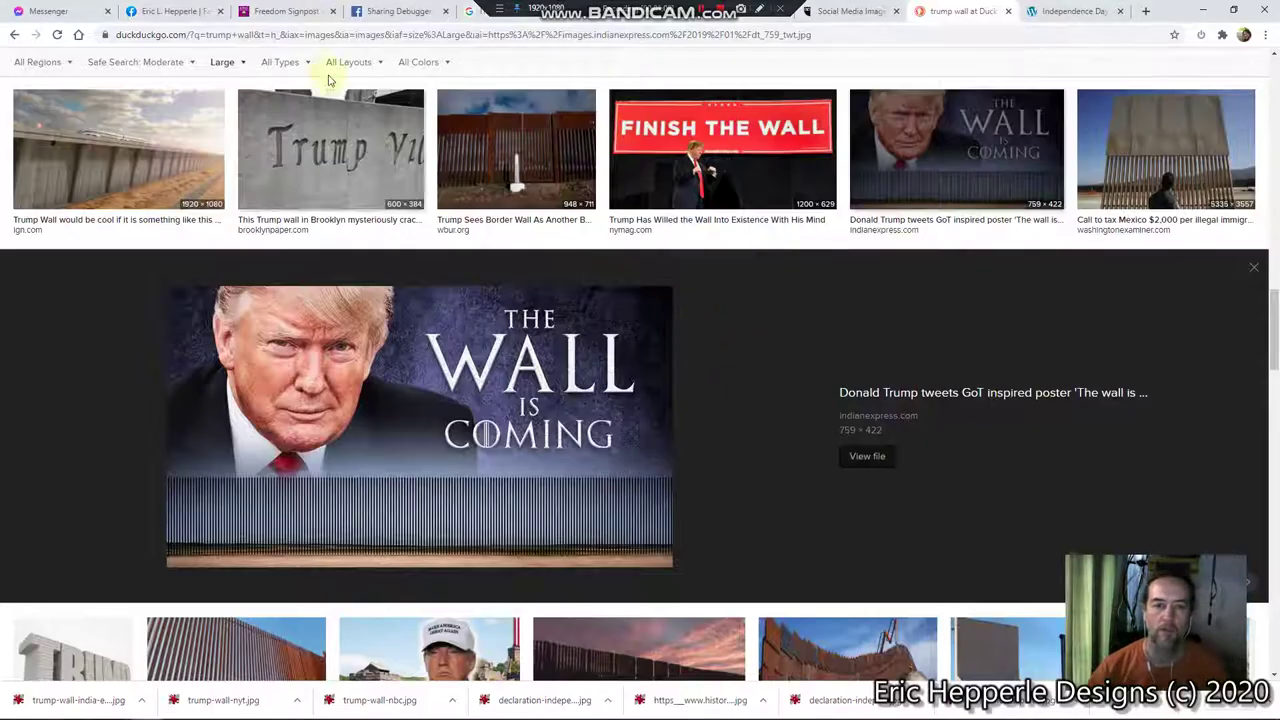
pyautogui.scroll(15, 371, 314)
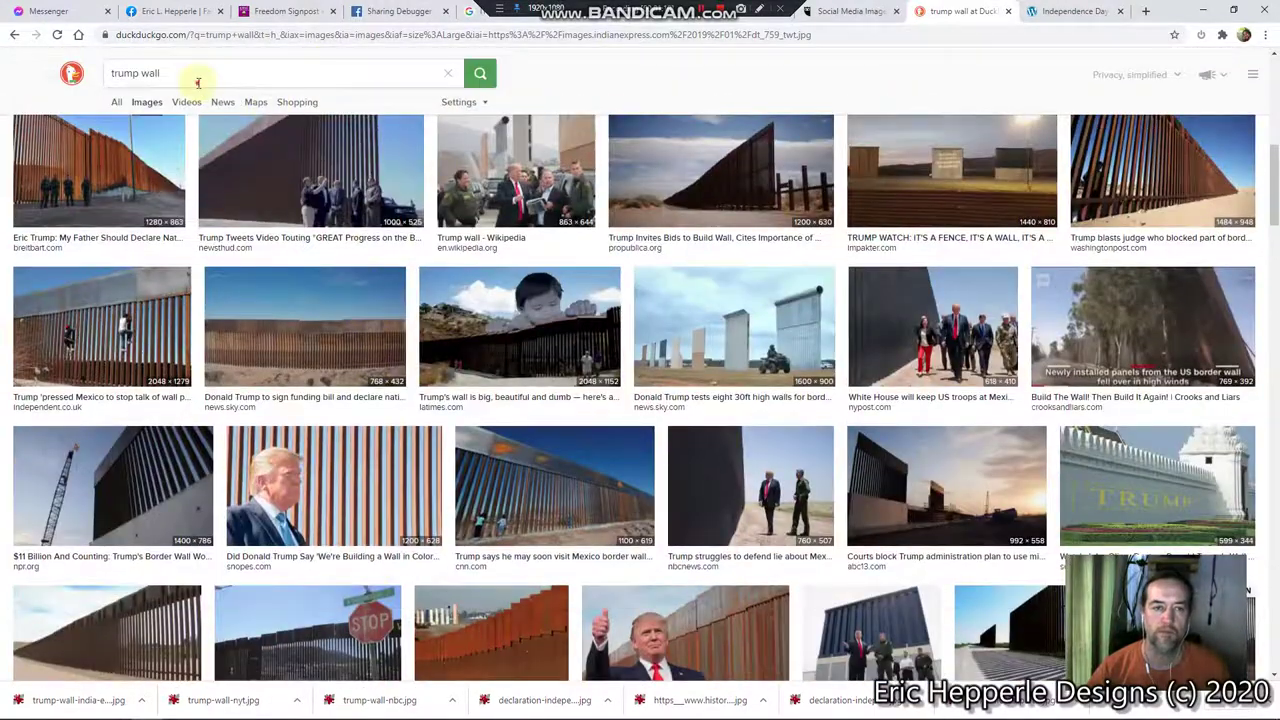
pyautogui.moveTo(194, 80); pyautogui.dragTo(3, 82)
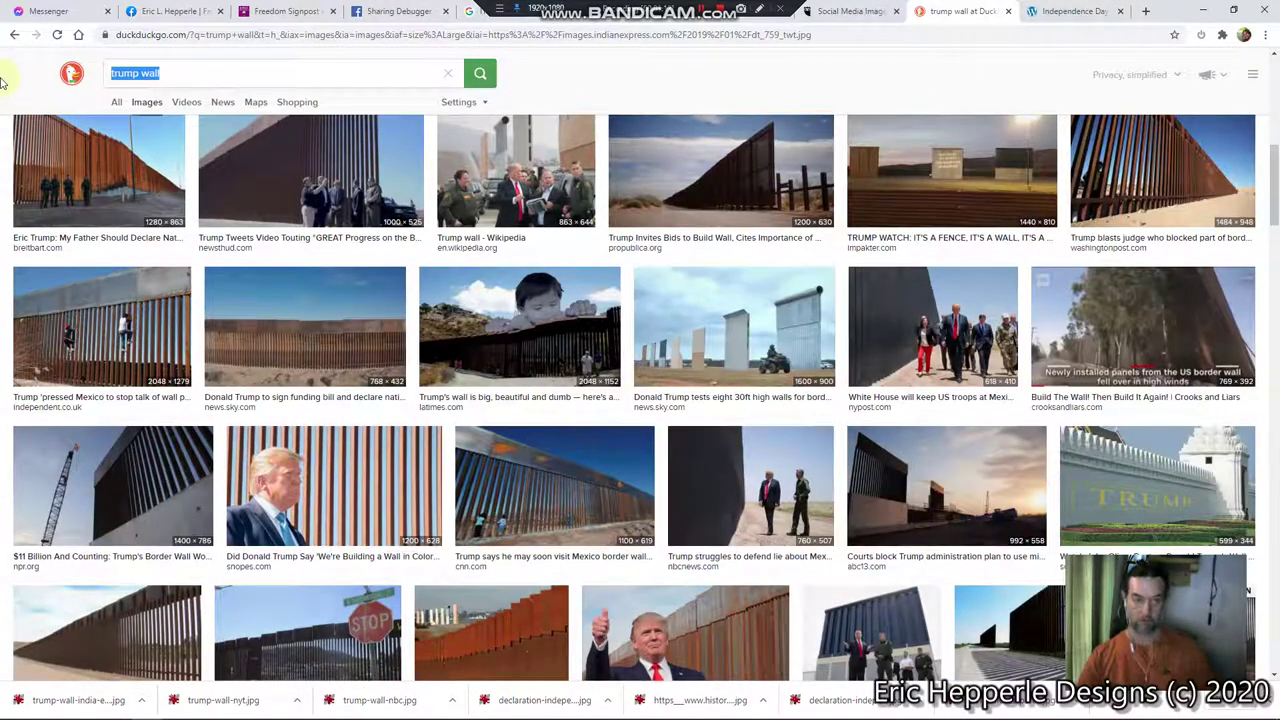
pyautogui.write('bible pro')
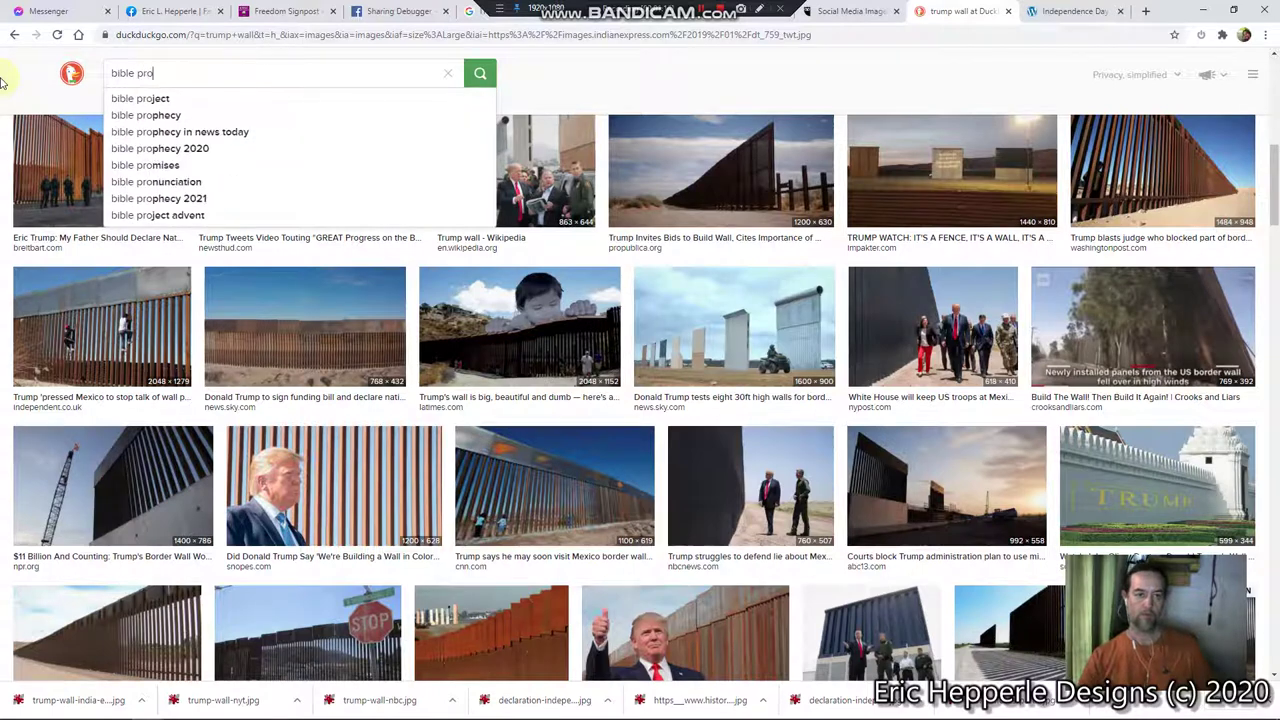
pyautogui.press('BackSpace')
pyautogui.press('BackSpace')
pyautogui.press('BackSpace')
pyautogui.write('verse p')
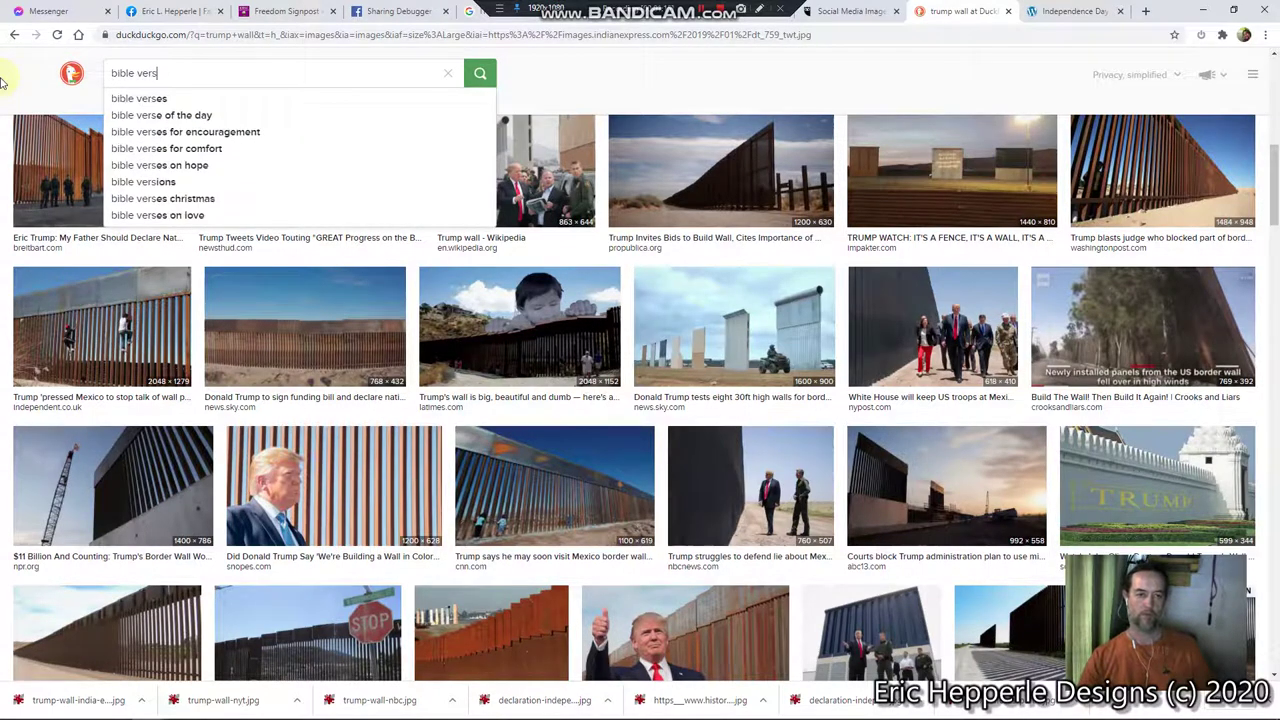
pyautogui.write('rophet')
pyautogui.press('Return')
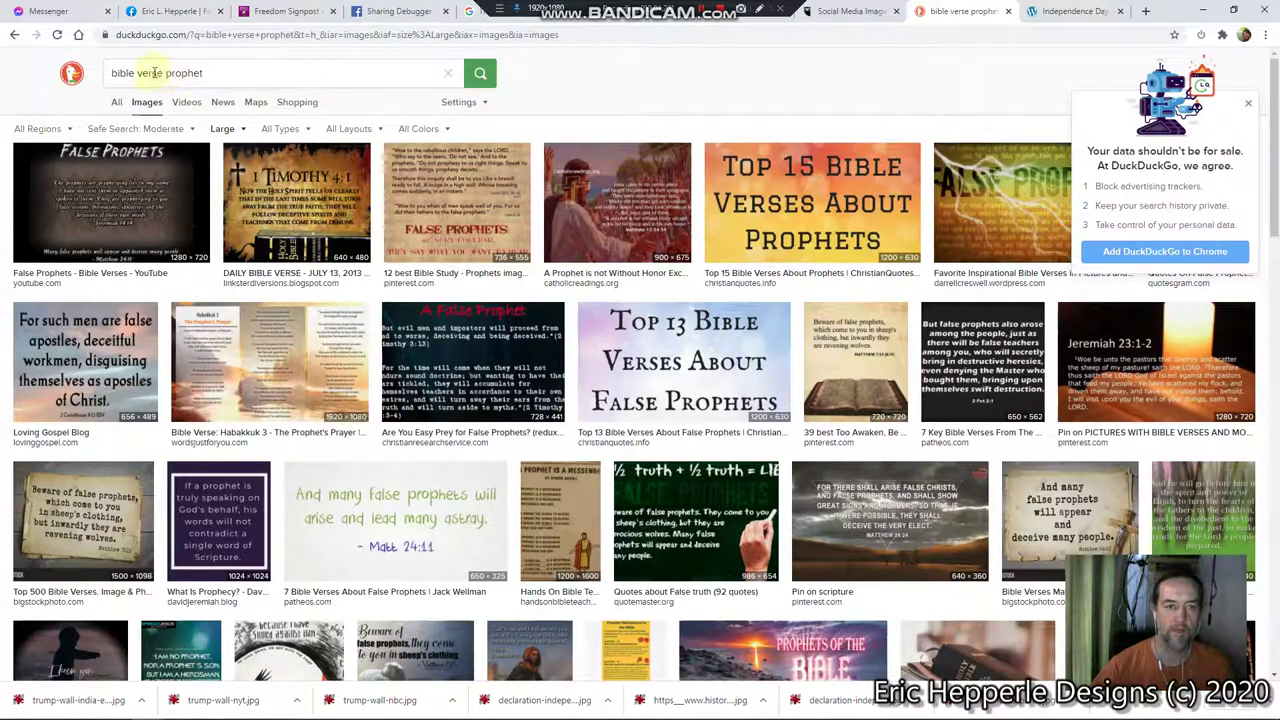
# - Refine the image search to "bible verse amos 3 7" and dismiss the DuckDuckGo promotion
pyautogui.moveTo(167, 73); pyautogui.dragTo(343, 71)
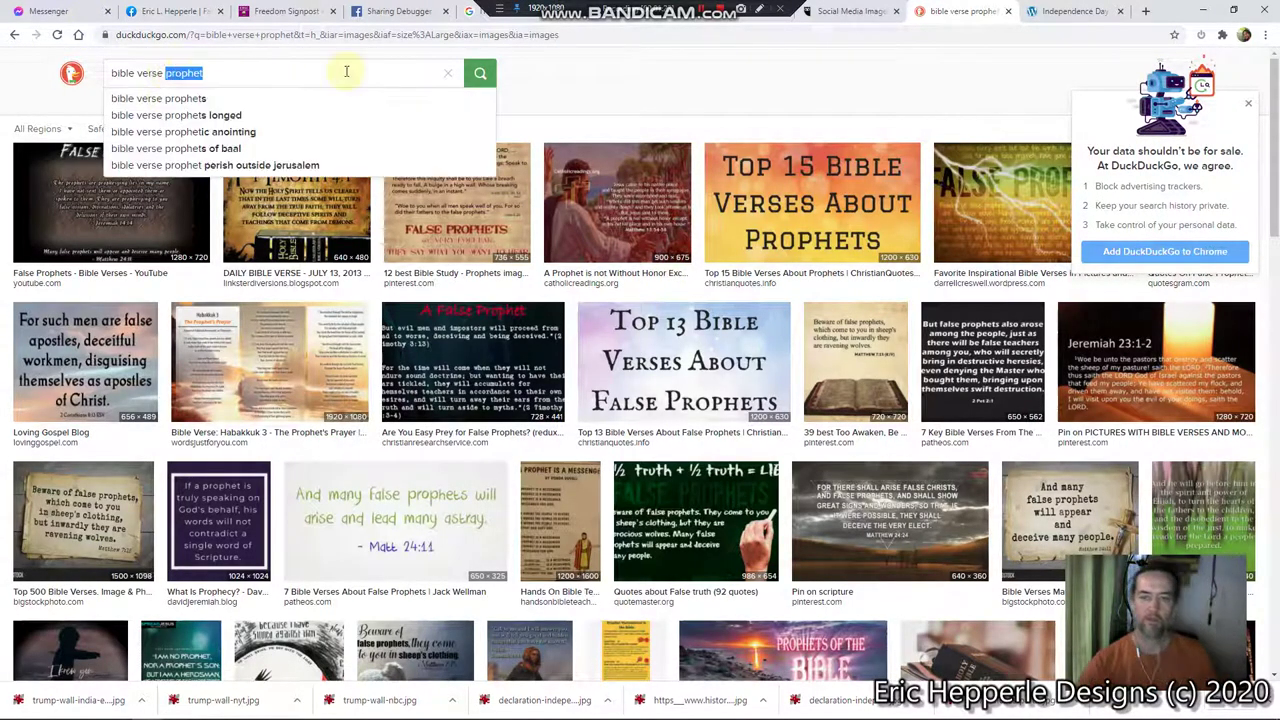
pyautogui.write('amos')
pyautogui.write(' 3 7')
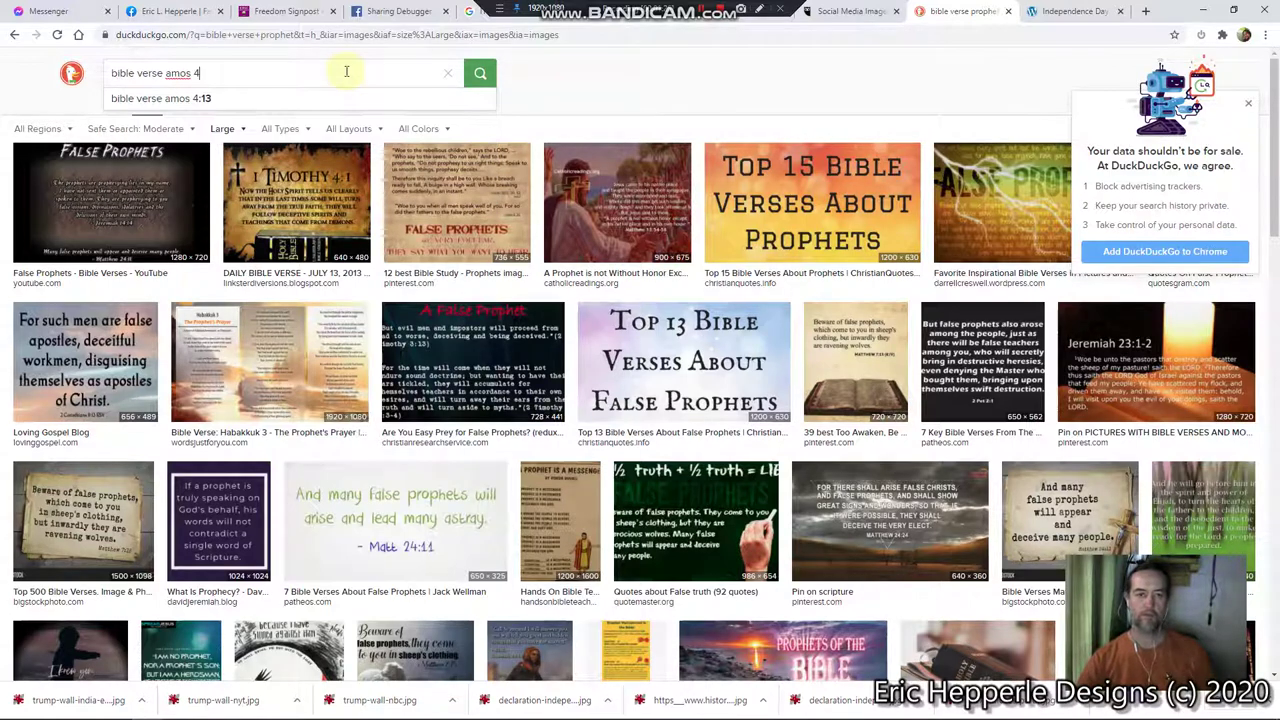
pyautogui.press('Return')
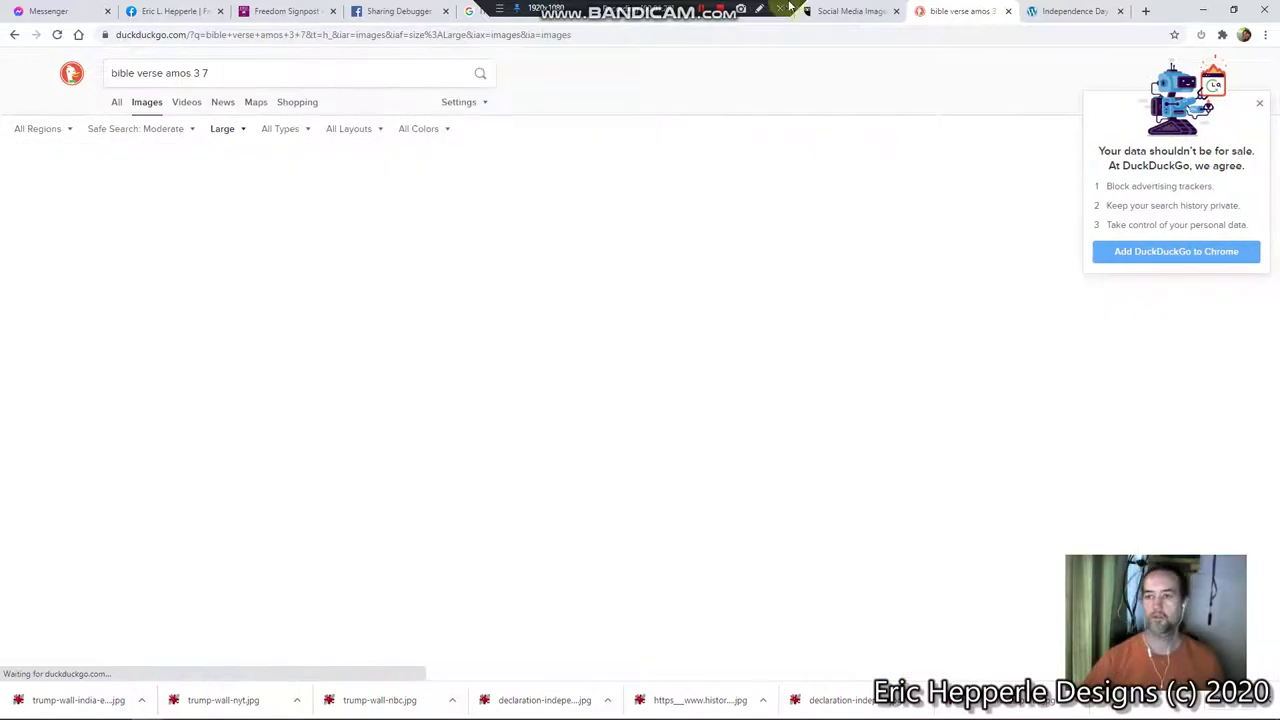
pyautogui.click(1248, 103)
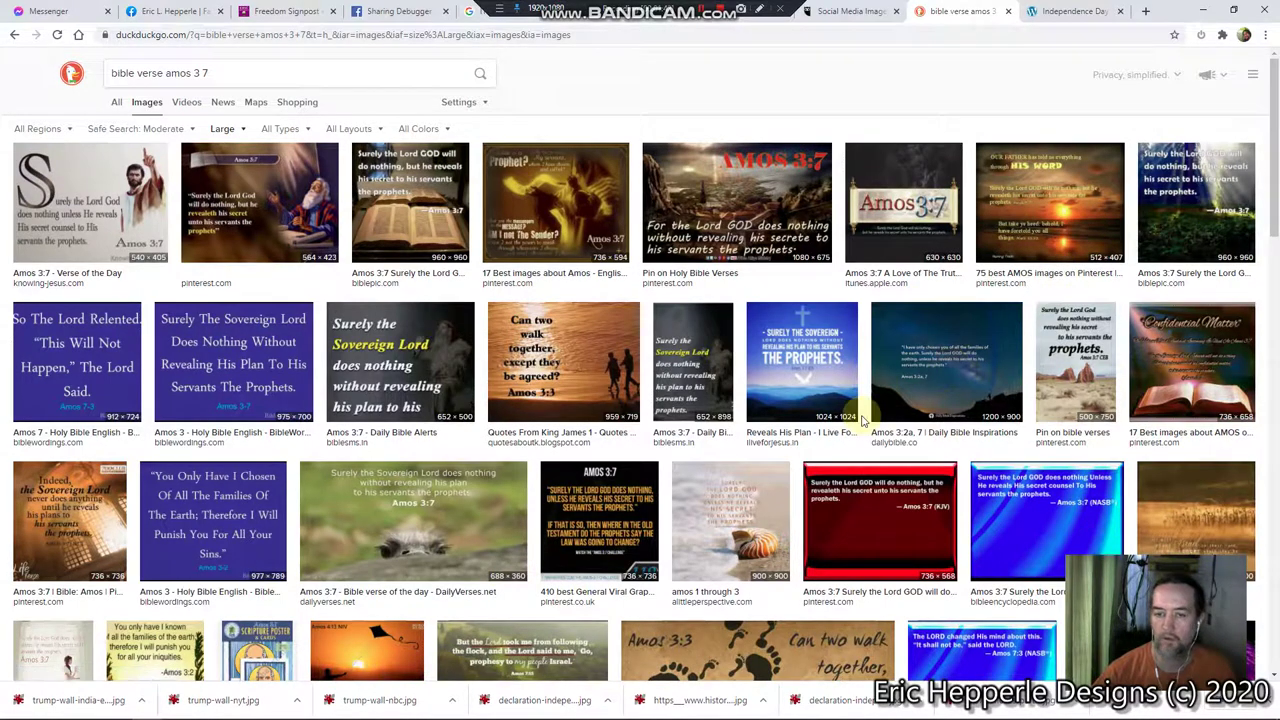
# - Open the Amos 3:7 desert picture from the results and save it to Downloads as bible-verse-amos-3-7_prophecy_01
pyautogui.click(1088, 341)
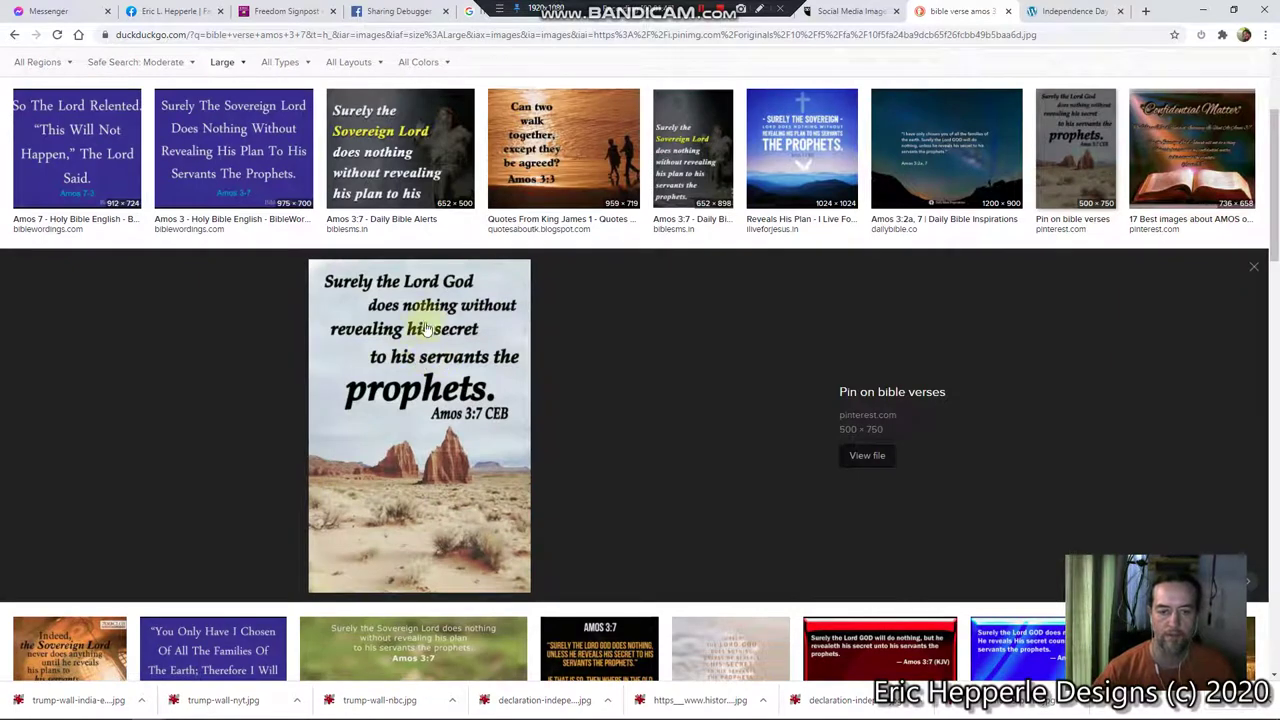
pyautogui.rightClick(426, 322)
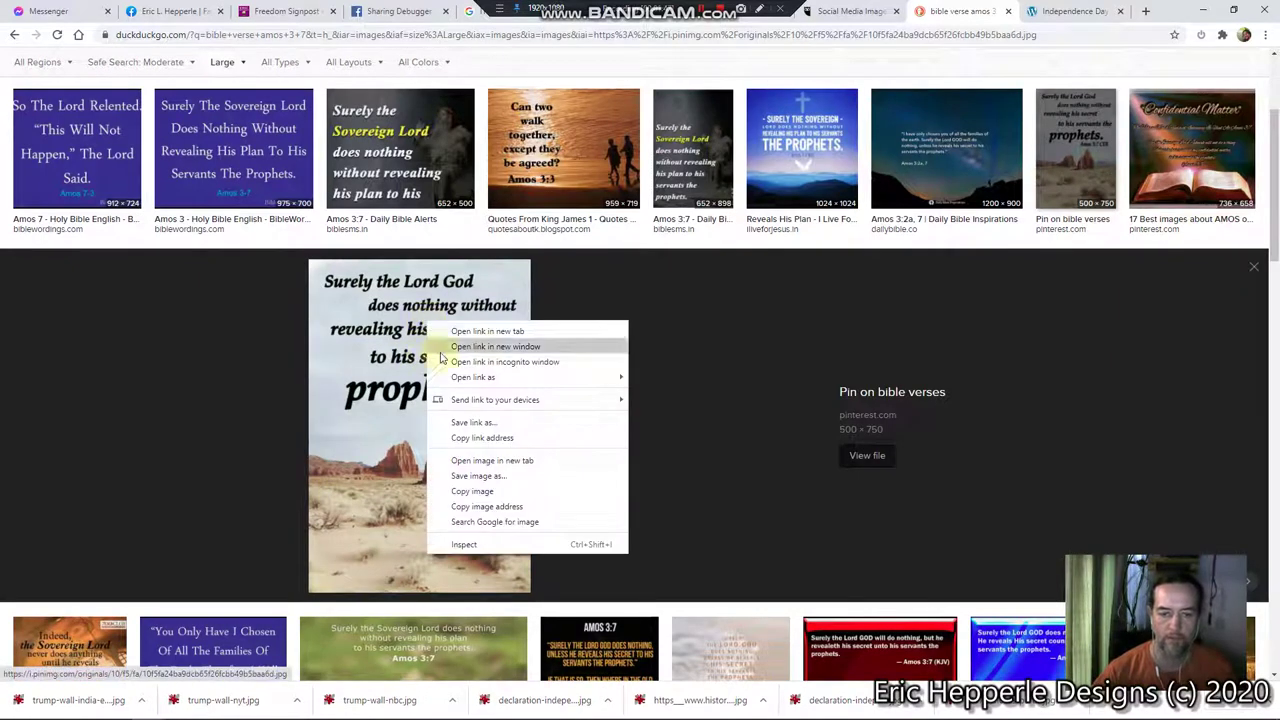
pyautogui.click(494, 483)
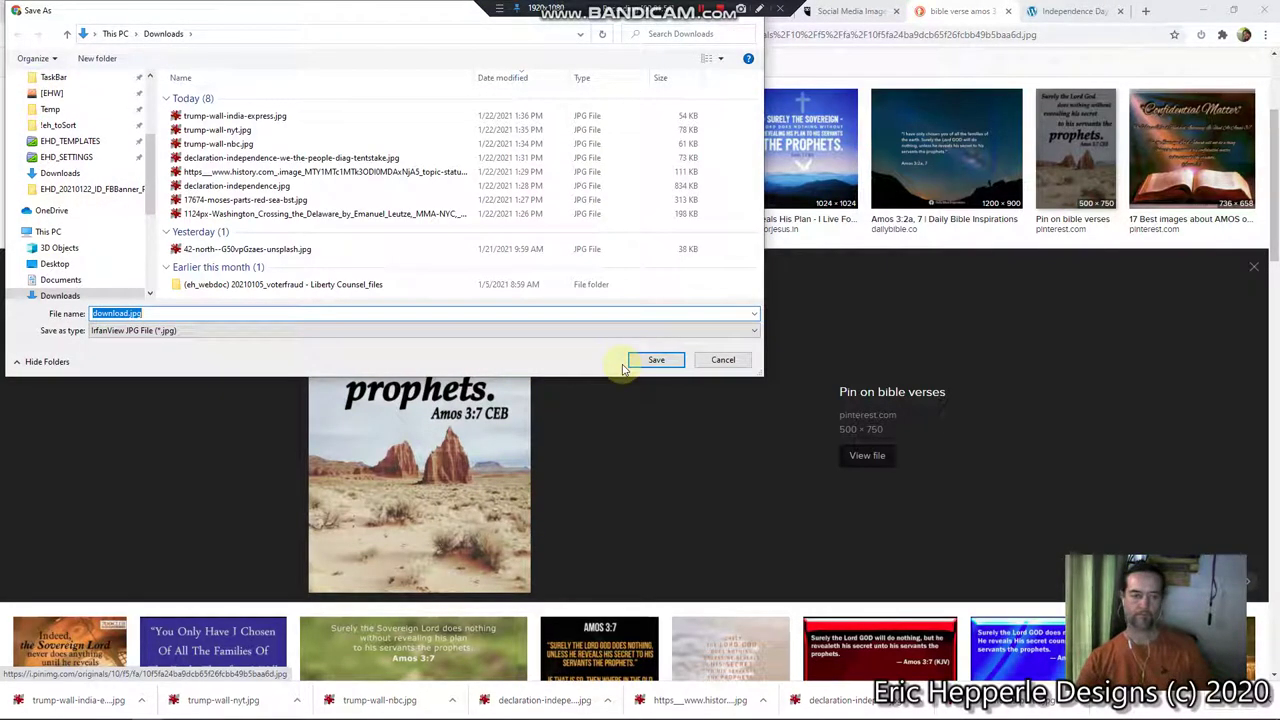
pyautogui.write('am')
pyautogui.press('BackSpace')
pyautogui.press('BackSpace')
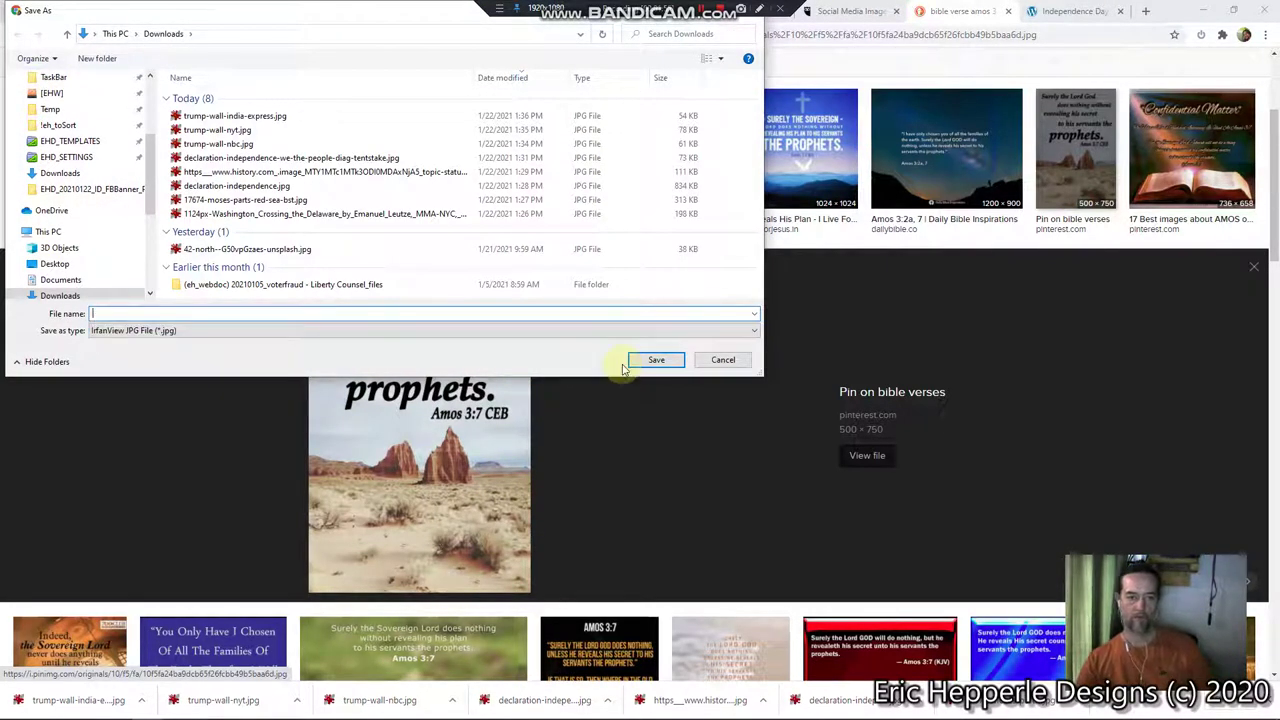
pyautogui.write('bible-verse-amos-3-7_prophecy_01')
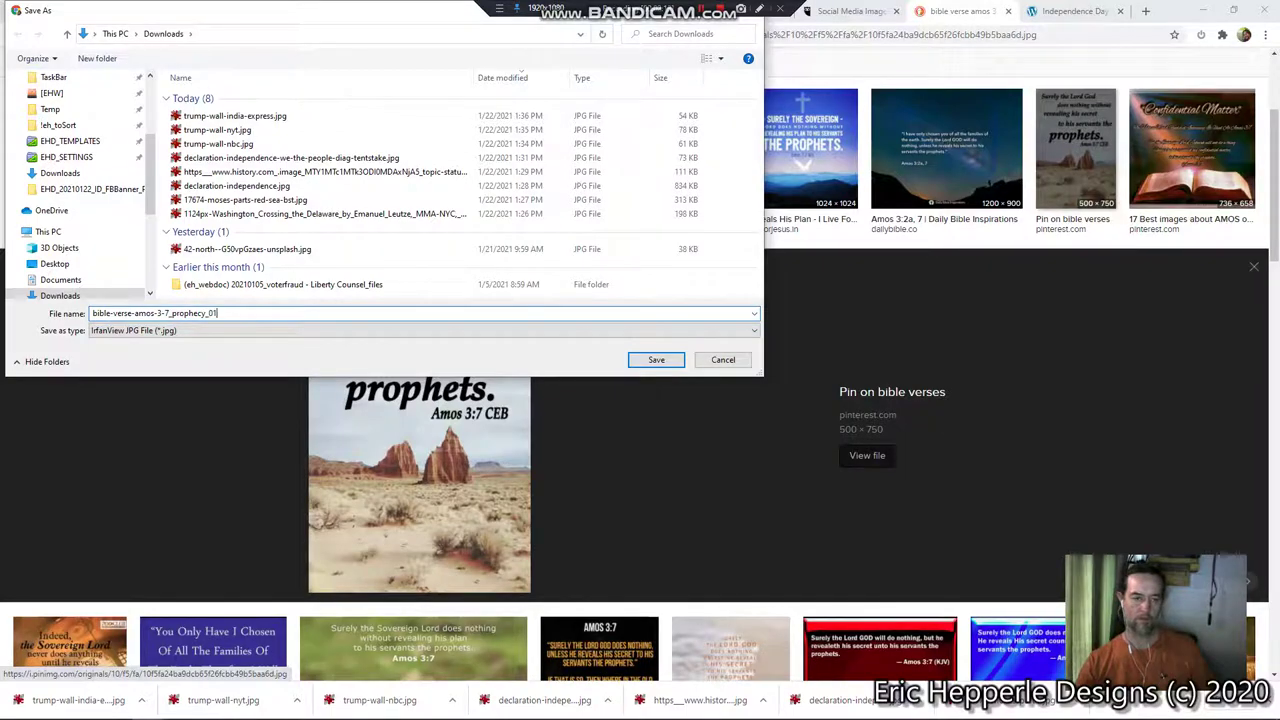
pyautogui.press('Return')
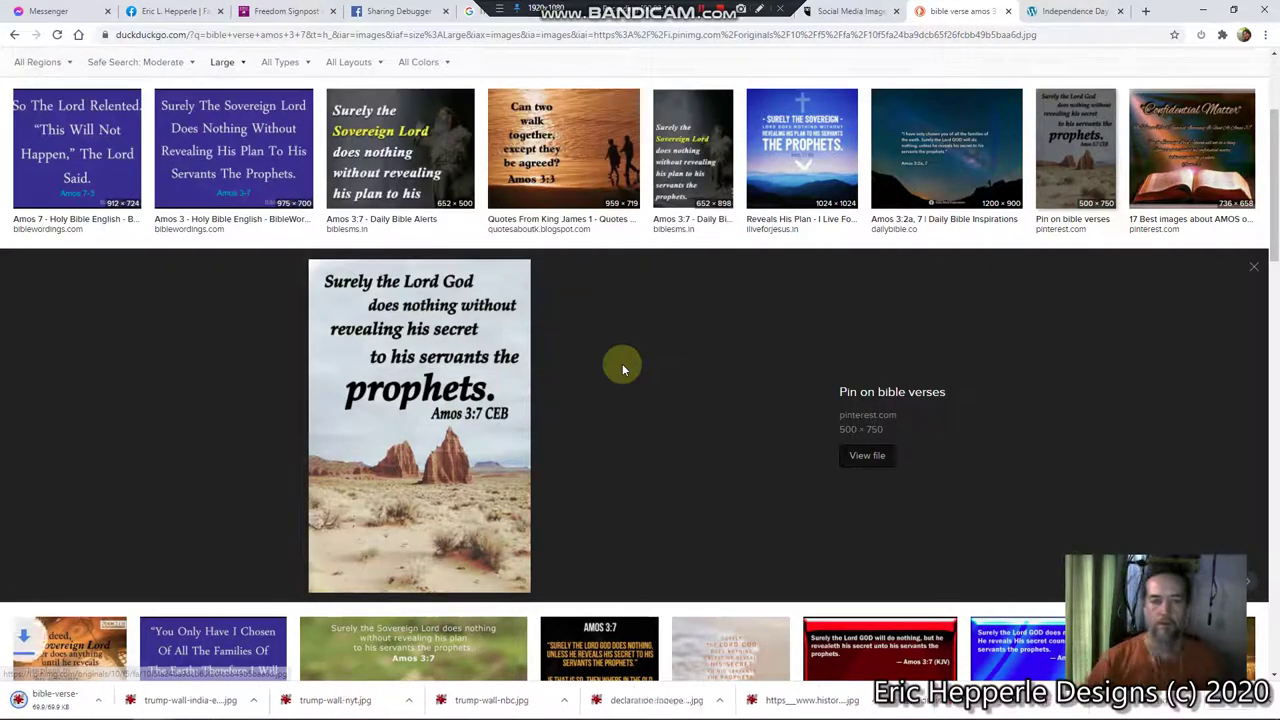
# - Return to InDesign, place bible-verse-amos-3-7_prophecy_01.jpg in the grey panel beside the Statue of Liberty, and save the document
pyautogui.hotkey('alt', 'Tab')
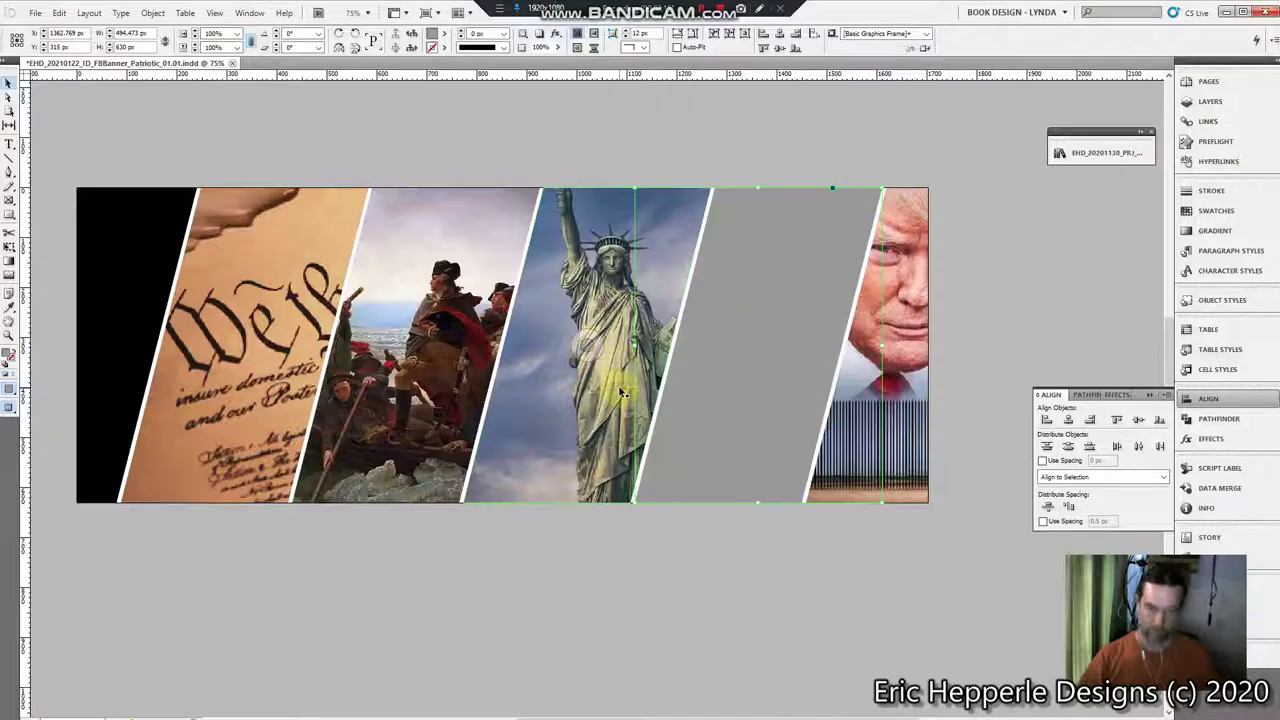
pyautogui.click(318, 594)
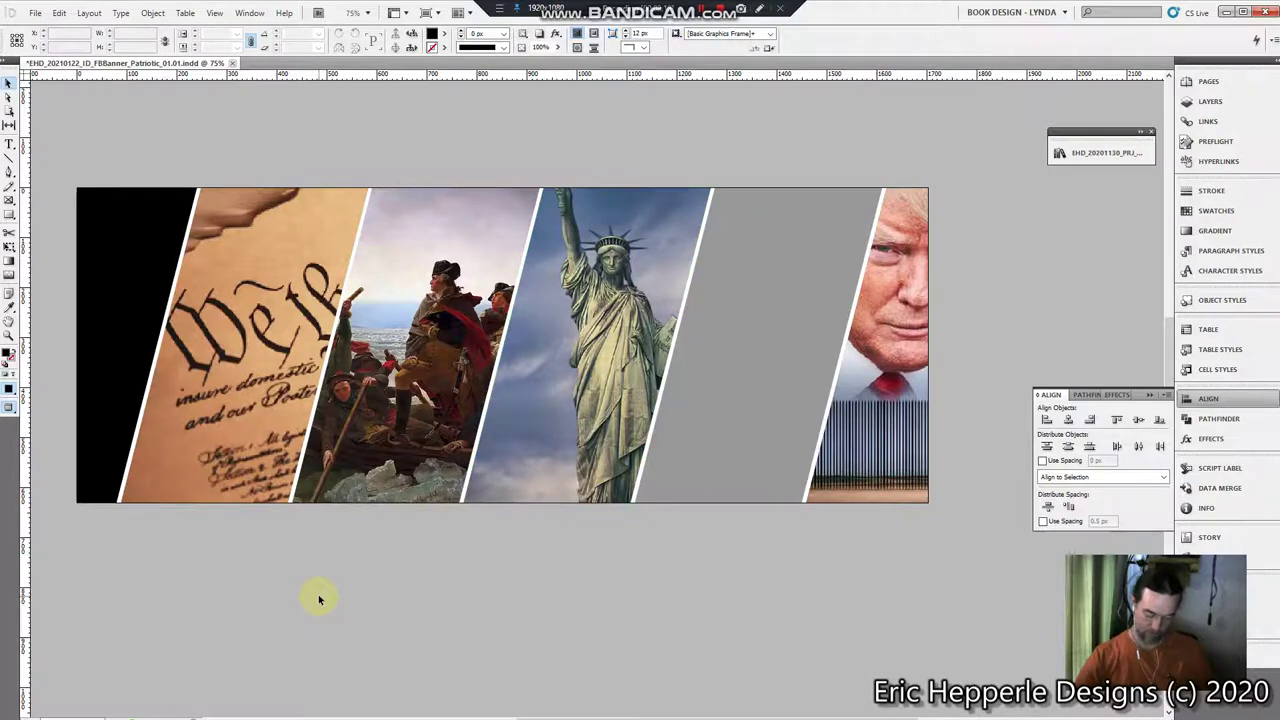
pyautogui.hotkey('ctrl', 'd')
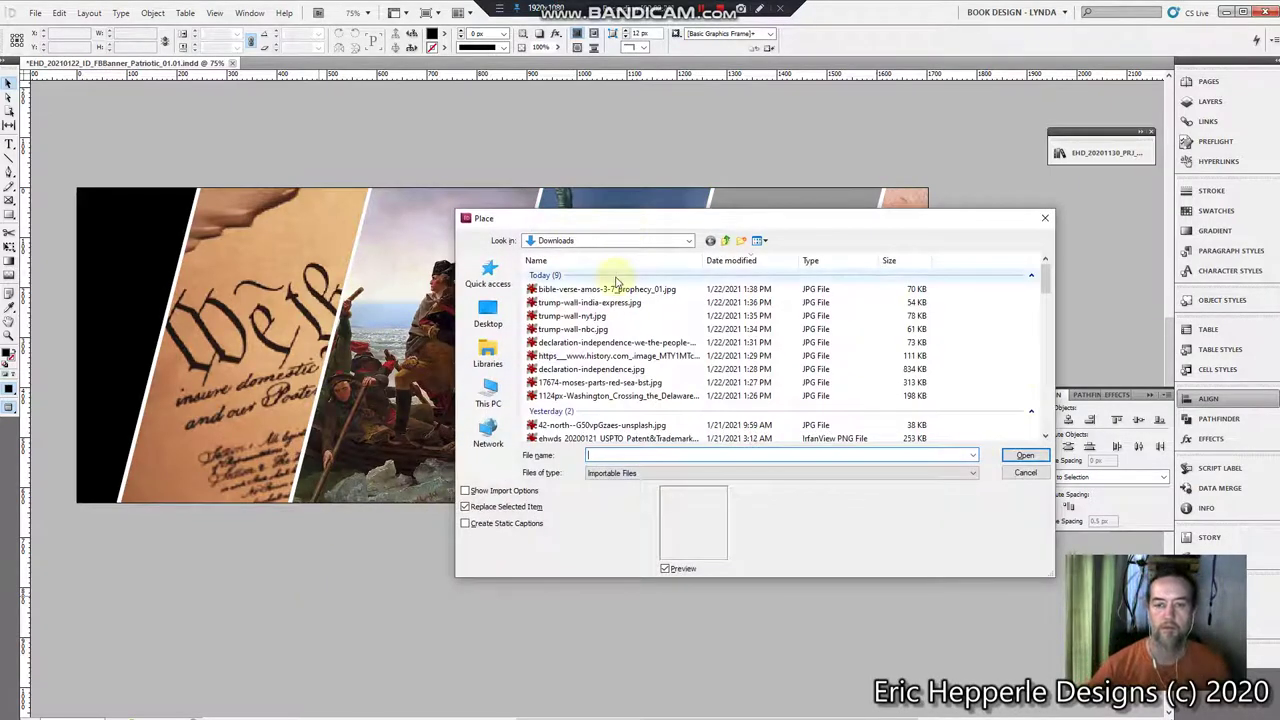
pyautogui.click(616, 289)
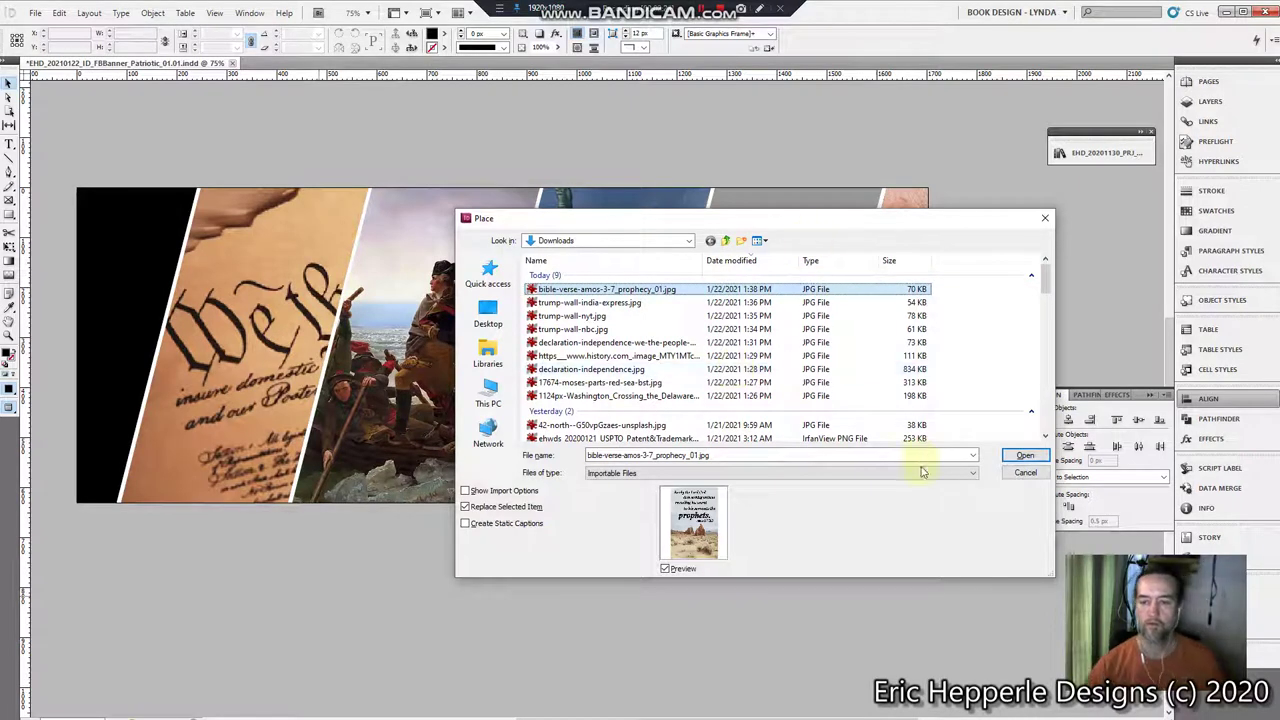
pyautogui.click(1025, 456)
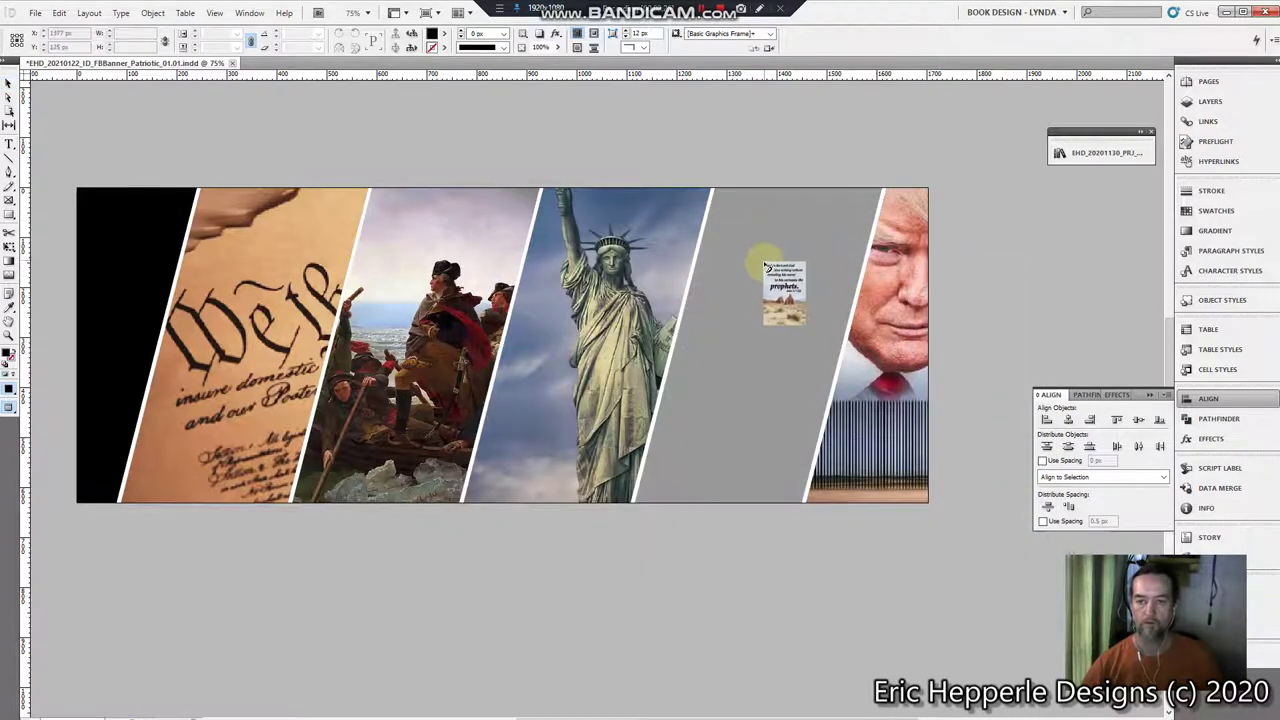
pyautogui.click(754, 289)
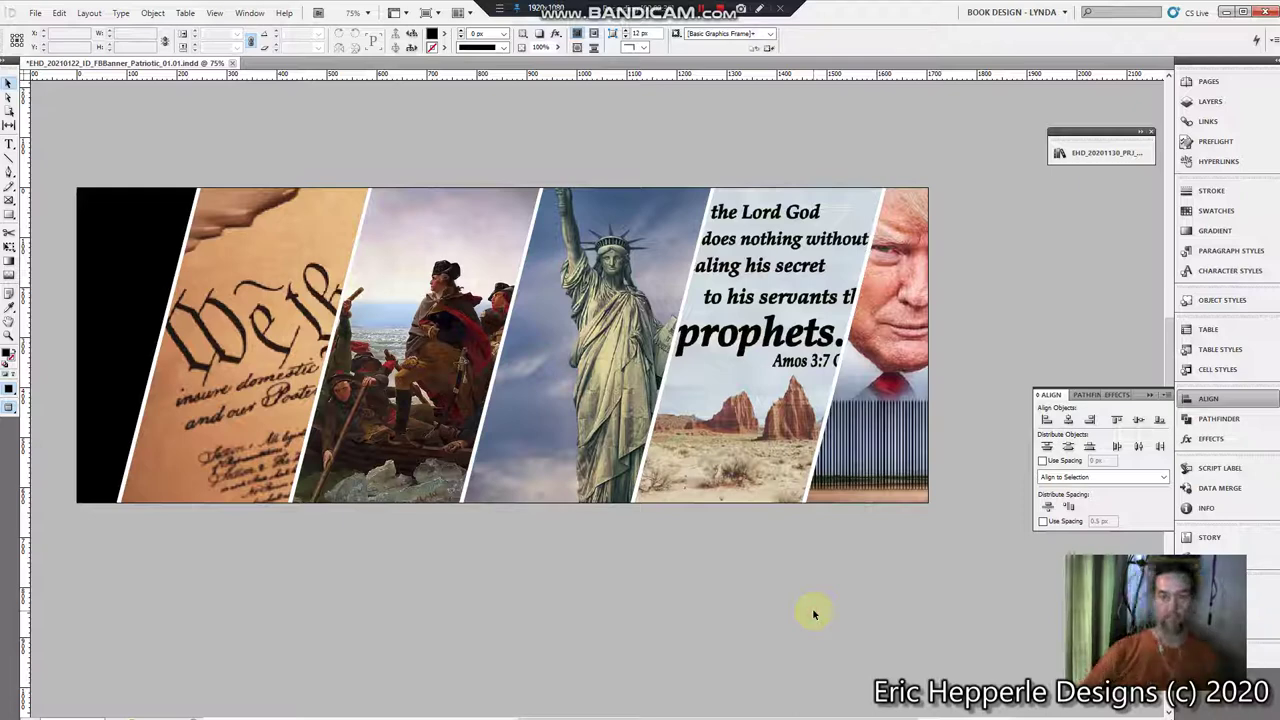
pyautogui.hotkey('ctrl', 's')
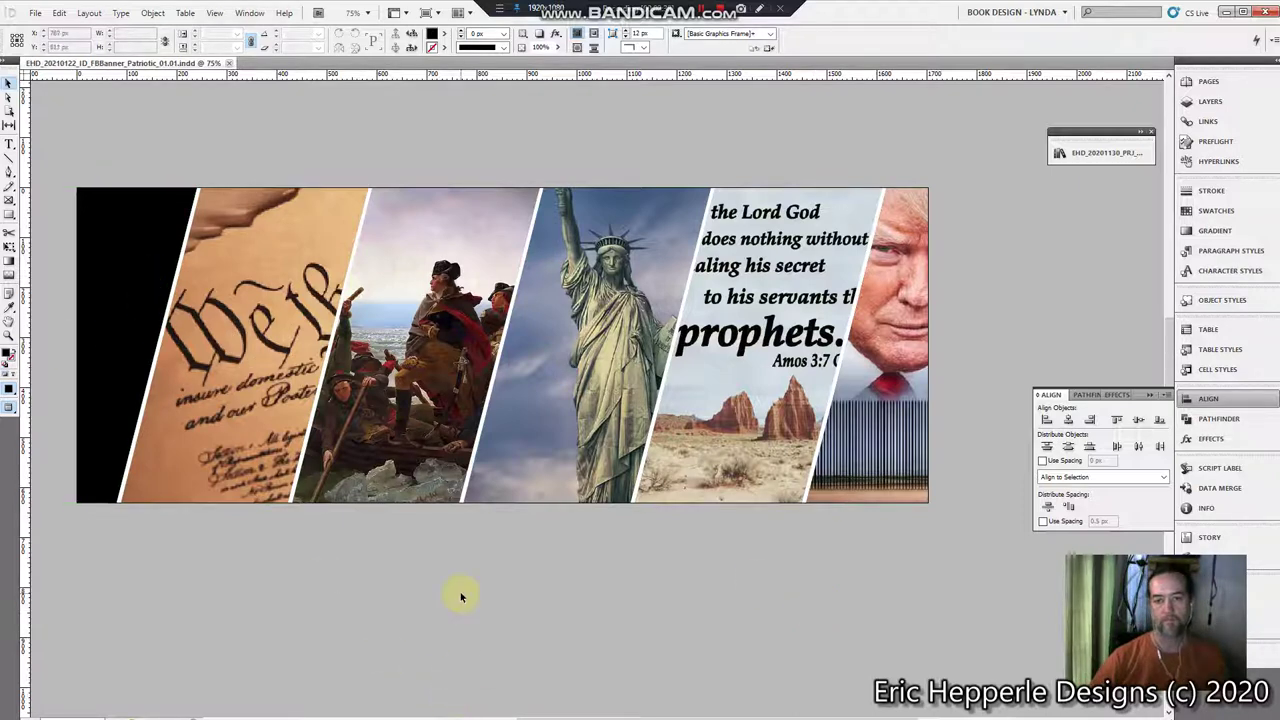
# - Switch to the browser, search DuckDuckGo images for "and we know romans 8 28", and look through the results
pyautogui.hotkey('alt', 'Tab')
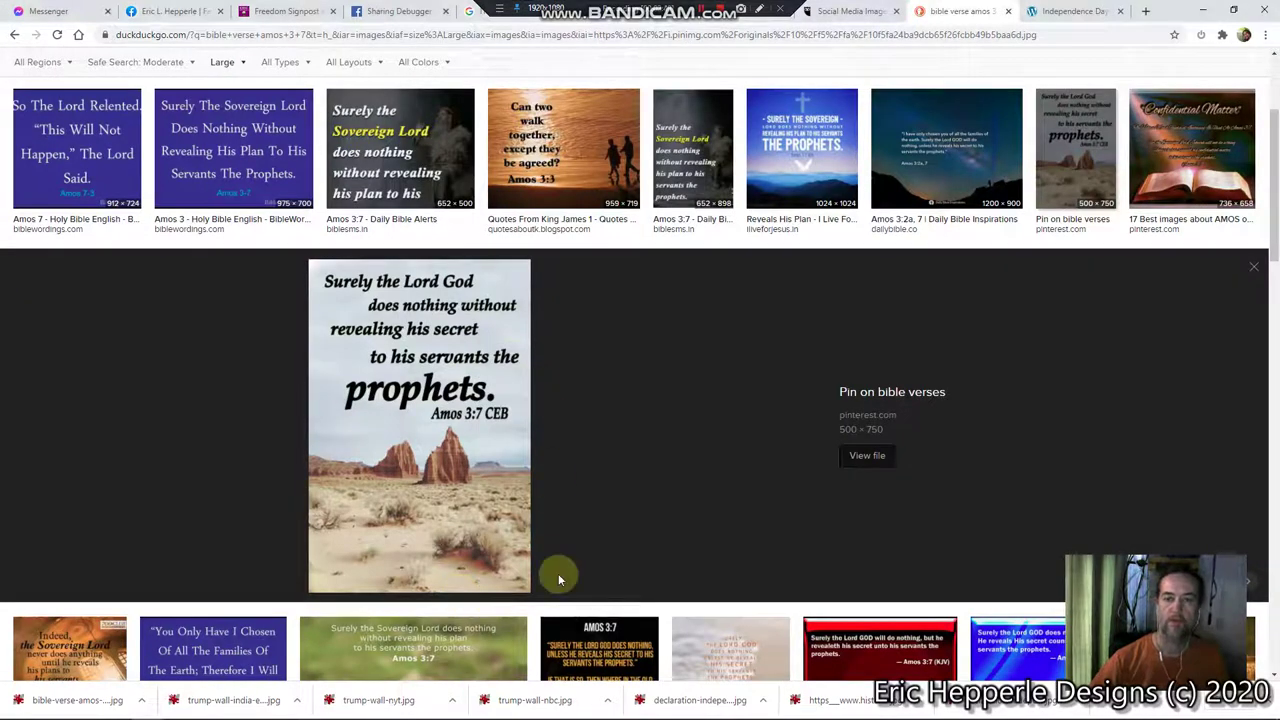
pyautogui.scroll(3, 904, 322)
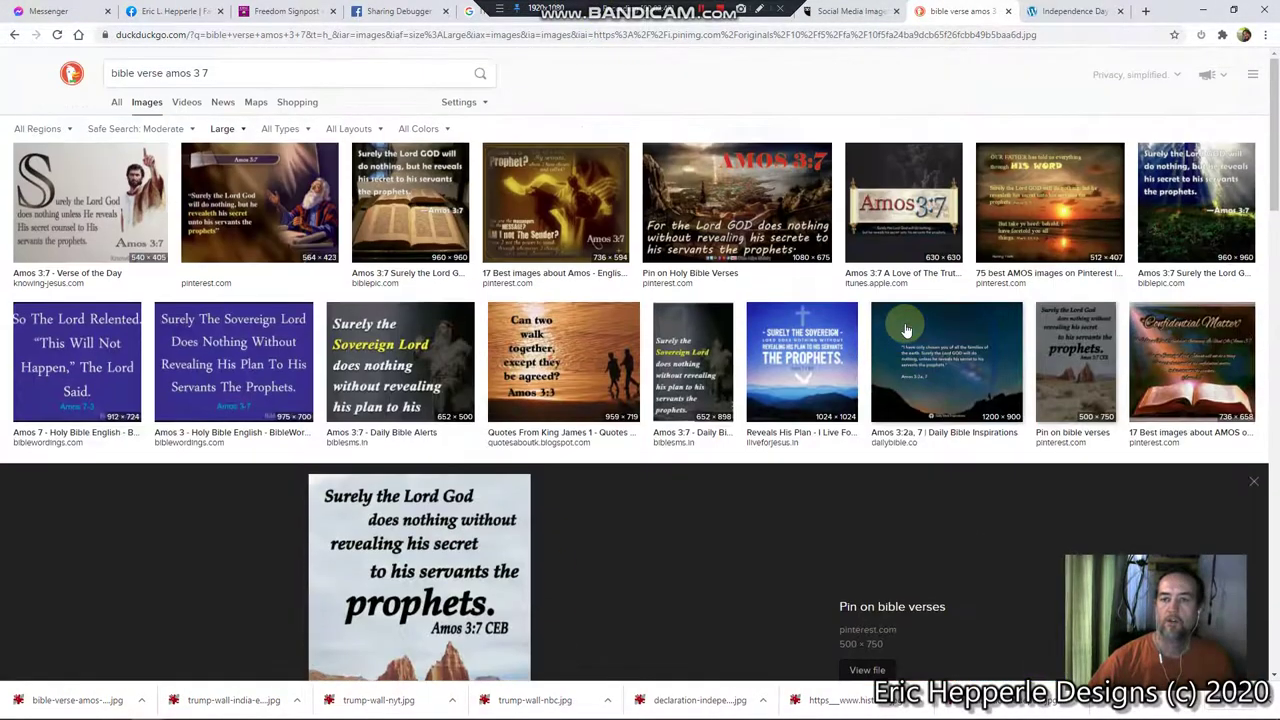
pyautogui.moveTo(270, 74); pyautogui.dragTo(3, 70)
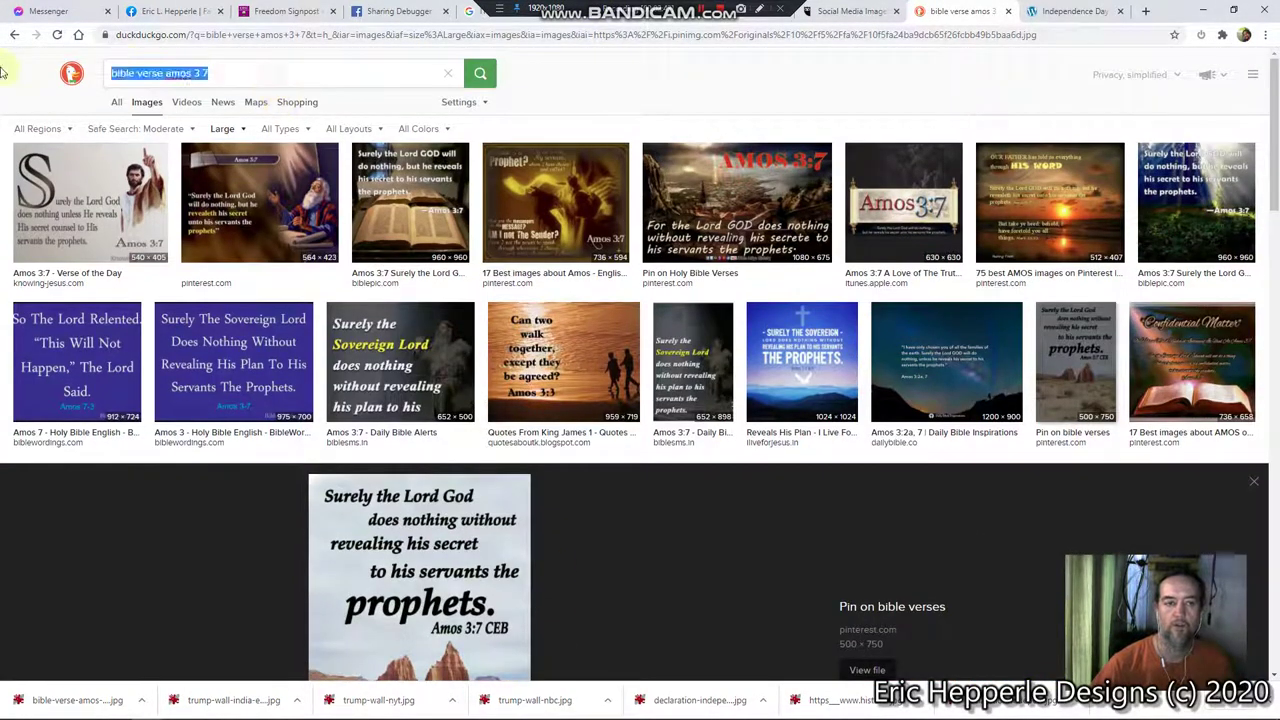
pyautogui.write('and w')
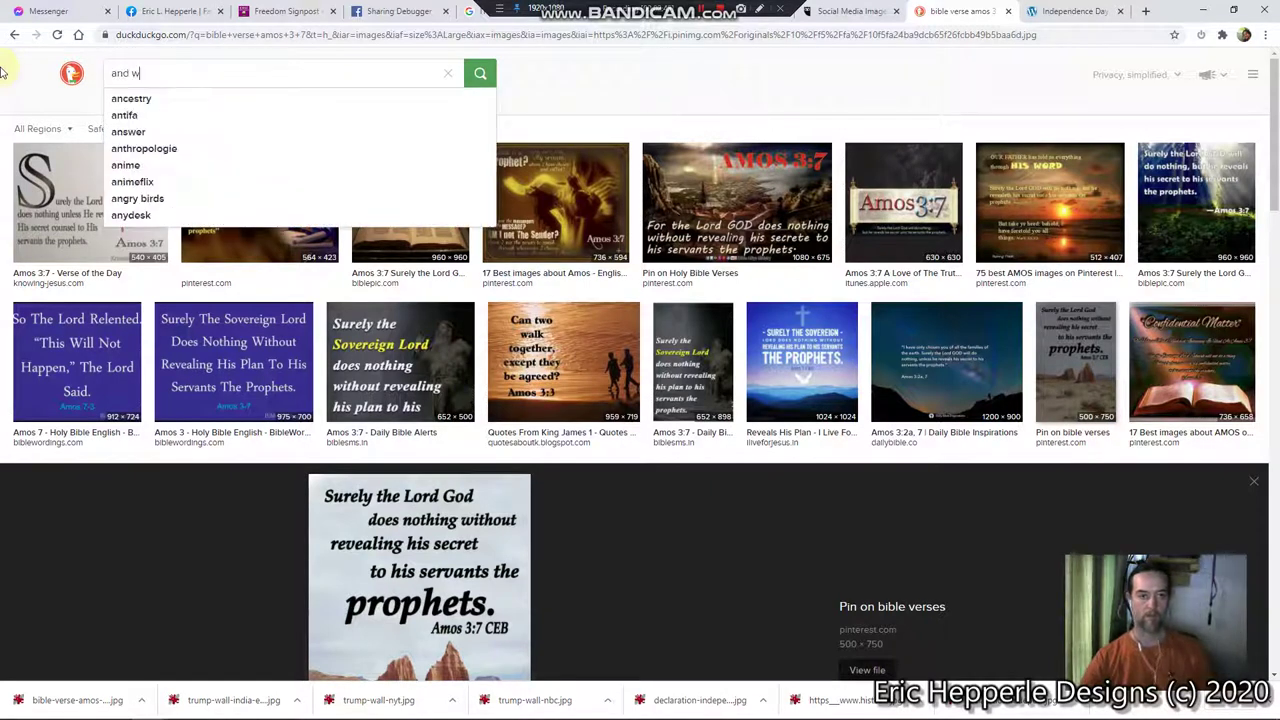
pyautogui.write('e know')
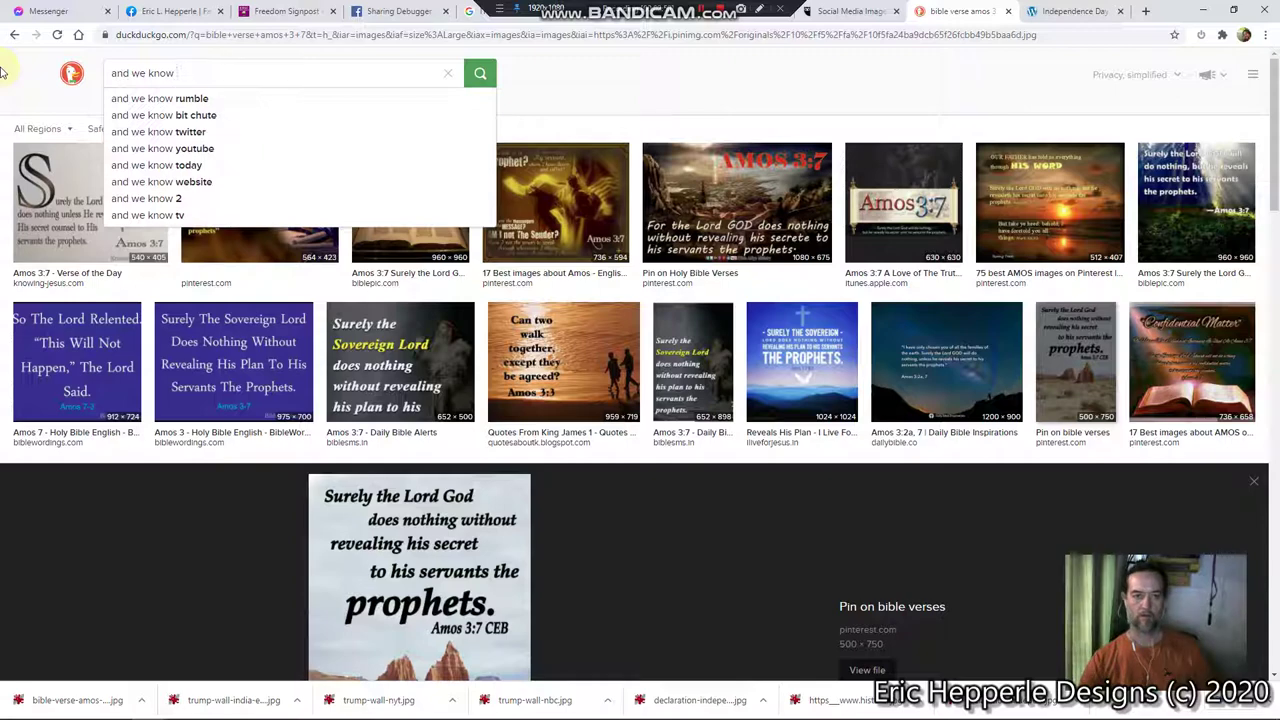
pyautogui.write(' romans')
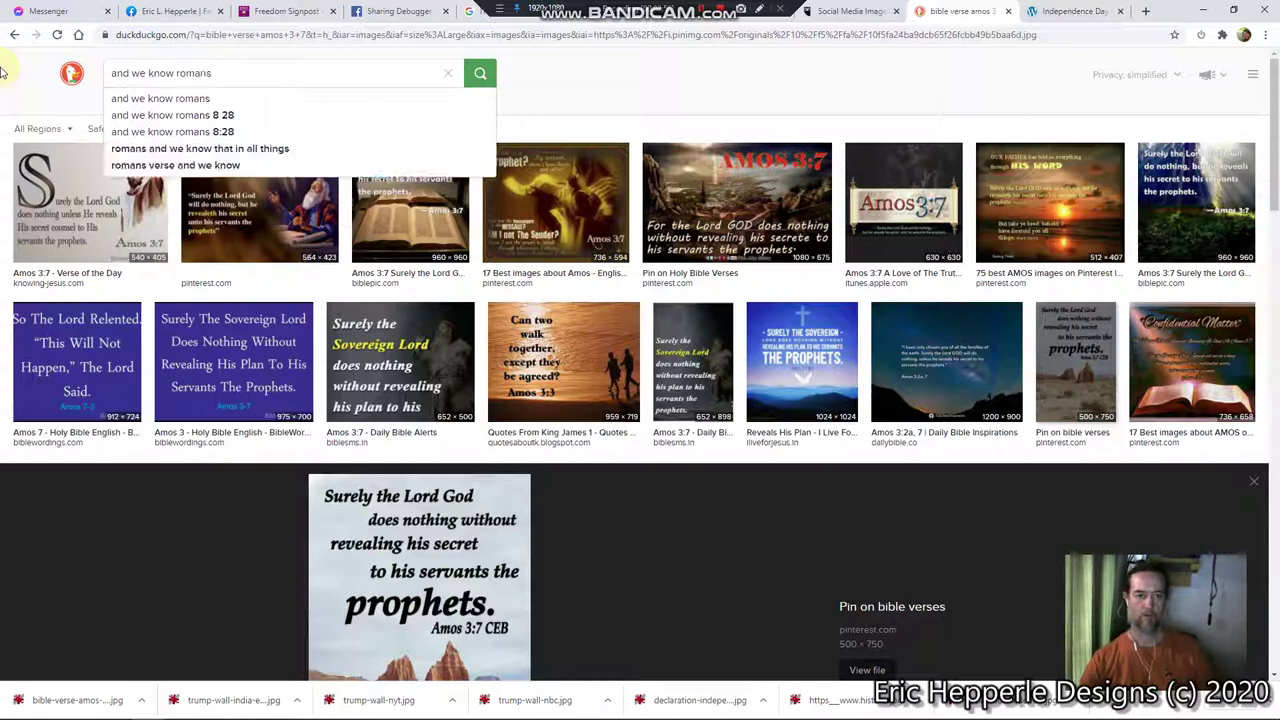
pyautogui.press('Down')
pyautogui.press('Down')
pyautogui.press('Return')
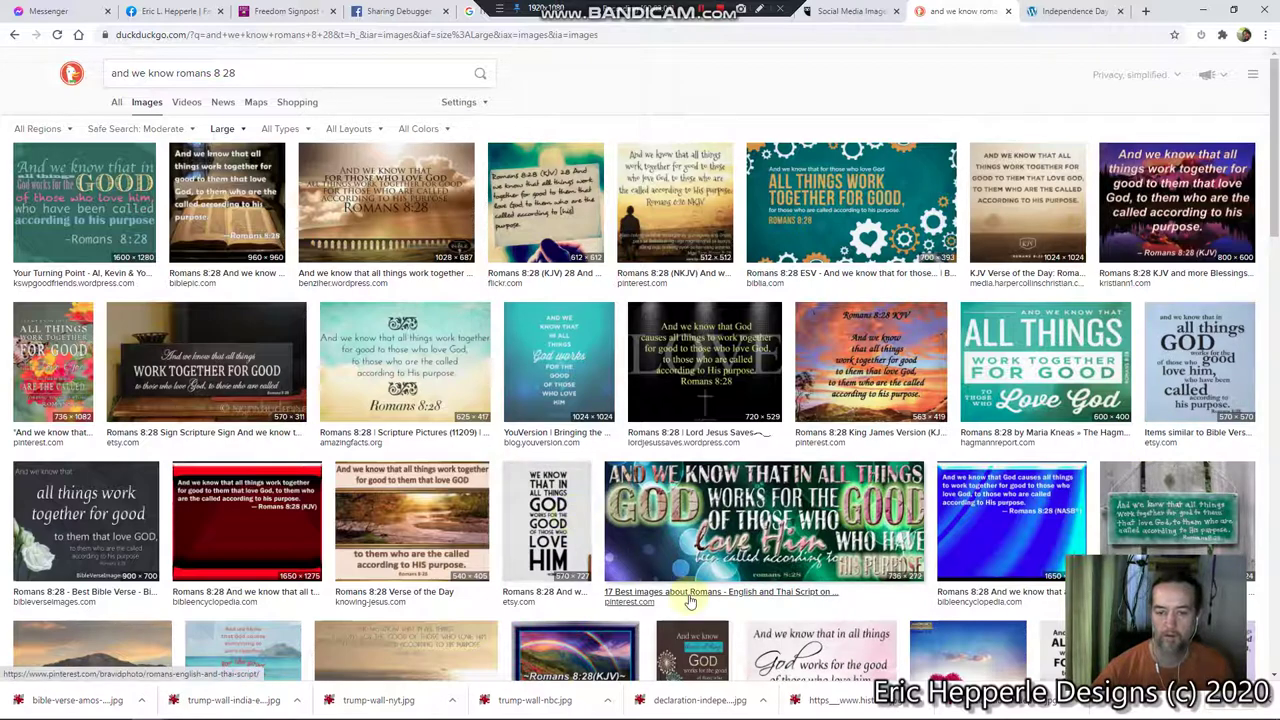
pyautogui.scroll(-3, 690, 601)
pyautogui.scroll(-3, 690, 601)
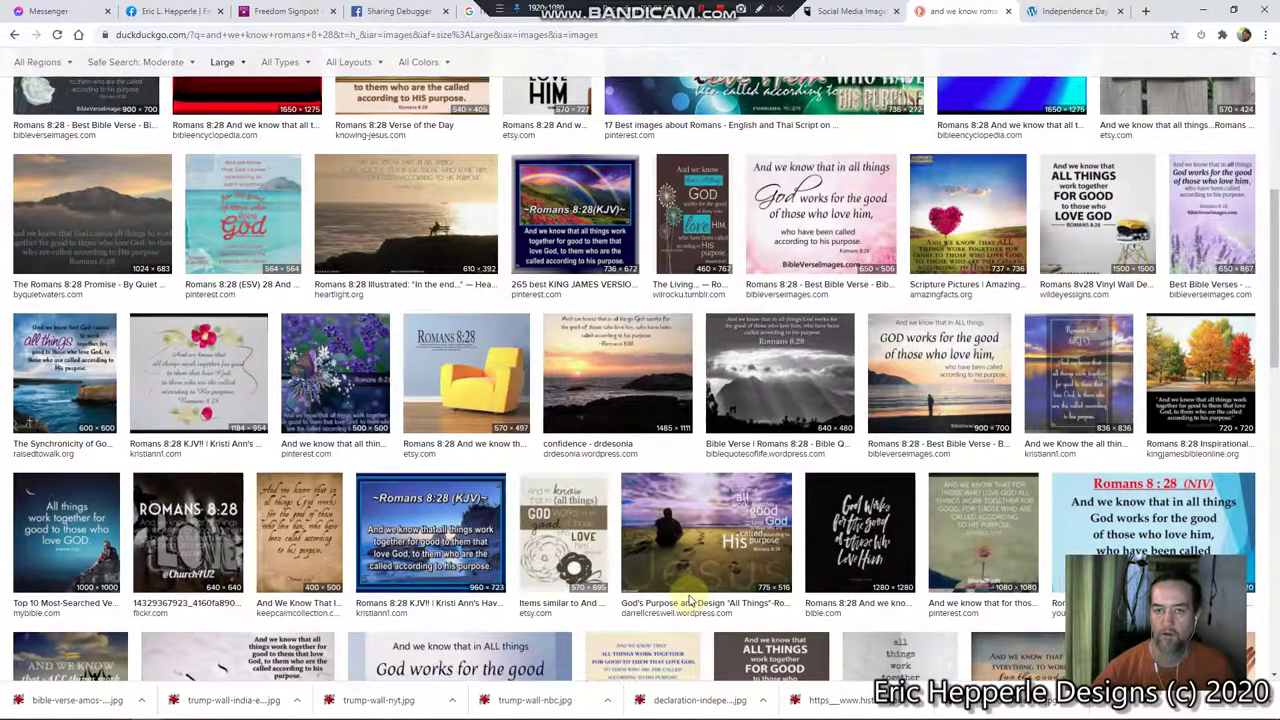
pyautogui.scroll(-8, 690, 601)
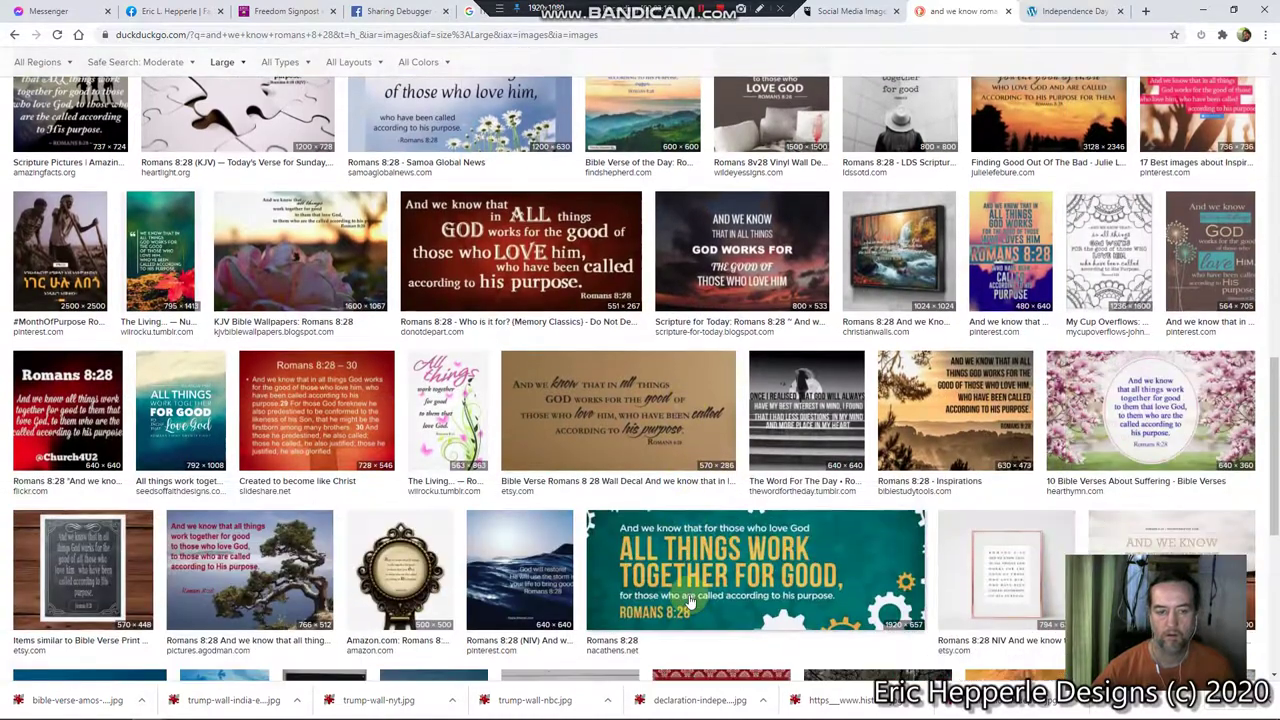
pyautogui.scroll(10, 690, 601)
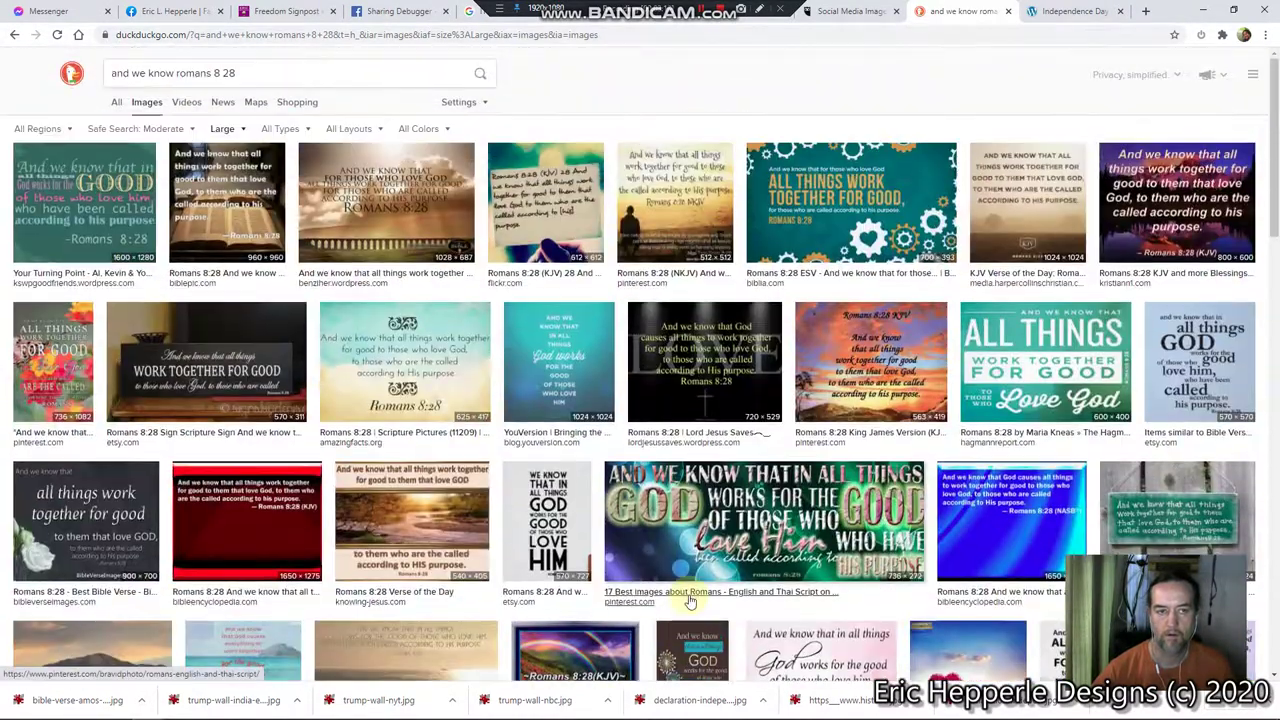
pyautogui.click(194, 132)
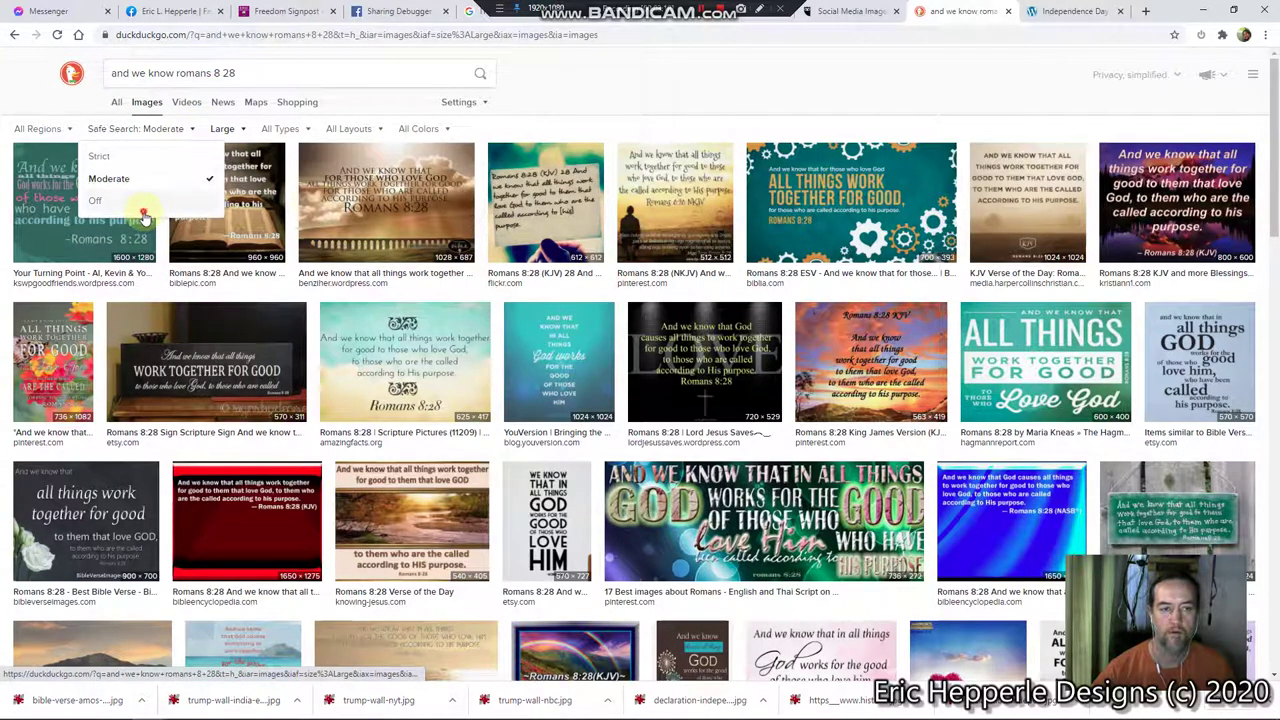
pyautogui.click(140, 208)
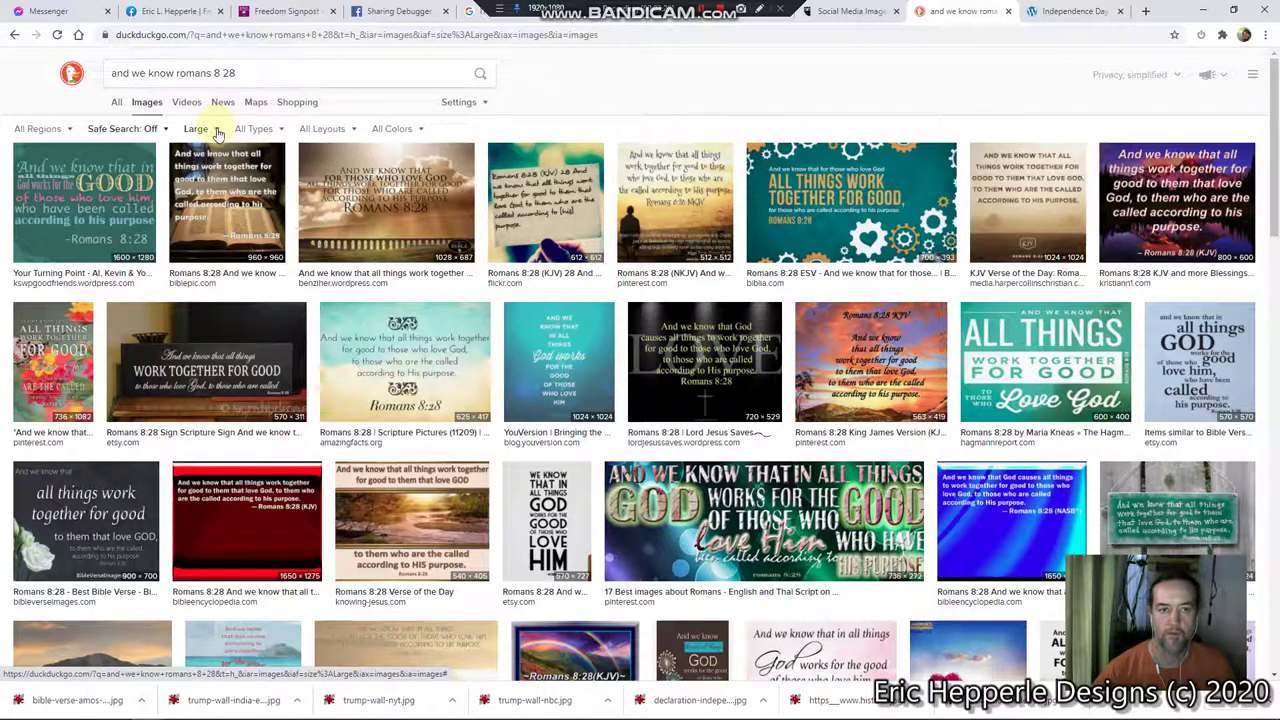
pyautogui.click(156, 129)
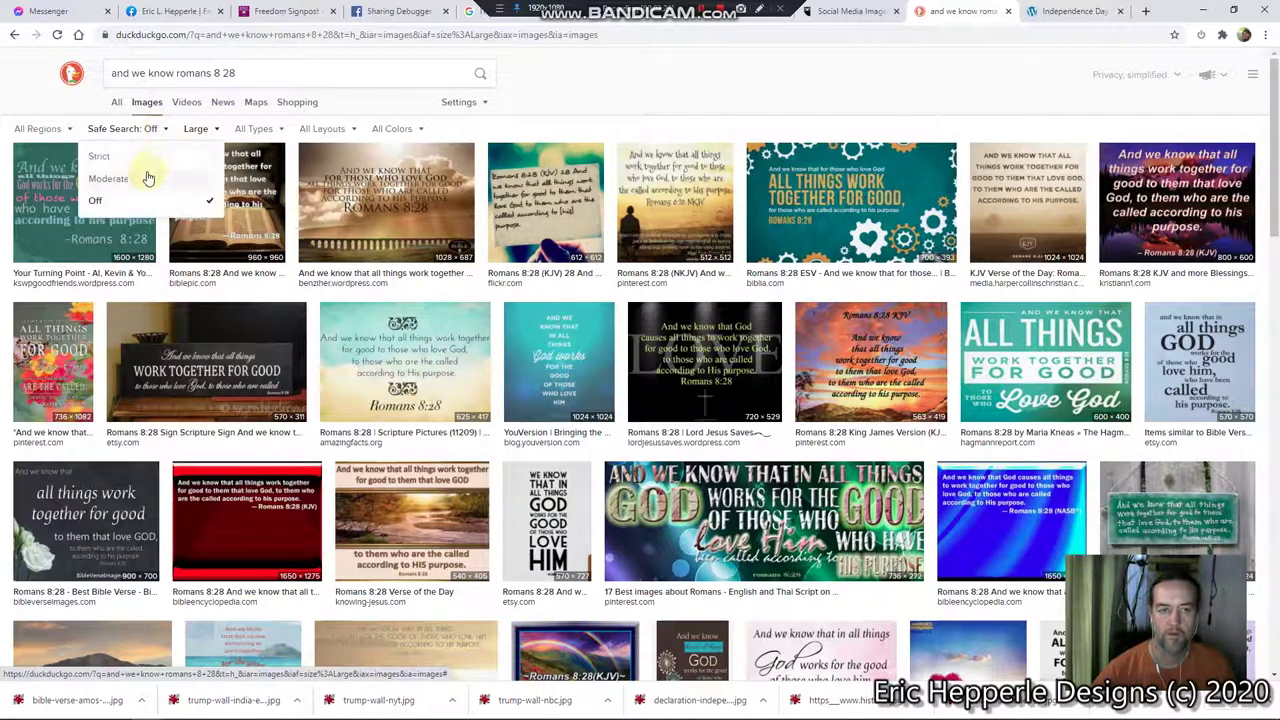
pyautogui.click(147, 177)
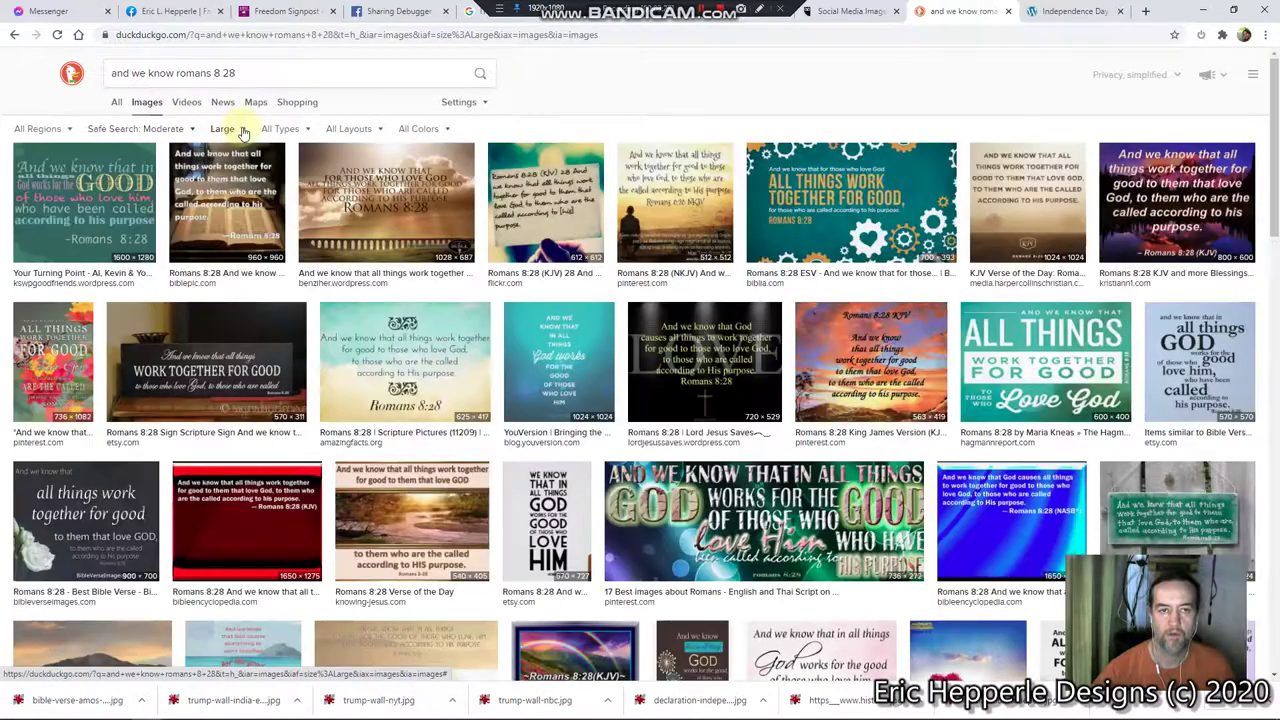
# - Shorten the image search to "romans 8 28" and filter the results to the Tall layout
pyautogui.scroll(-5, 836, 580)
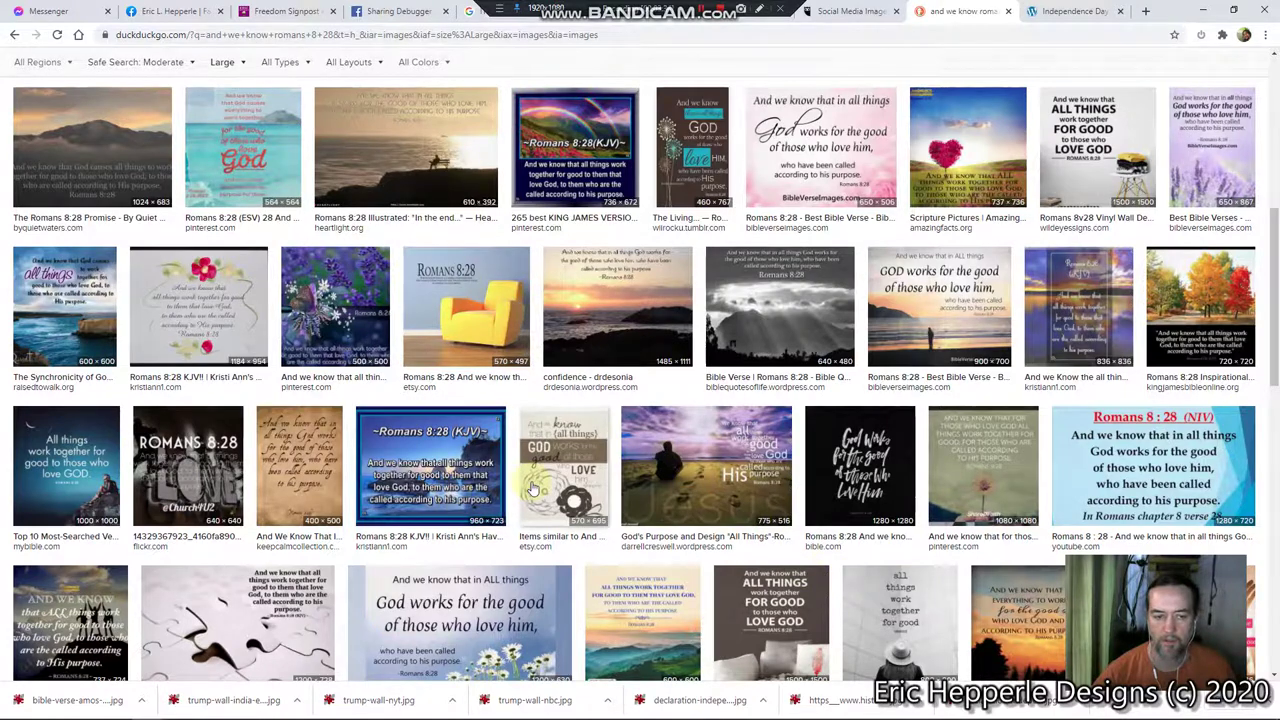
pyautogui.scroll(-3, 533, 487)
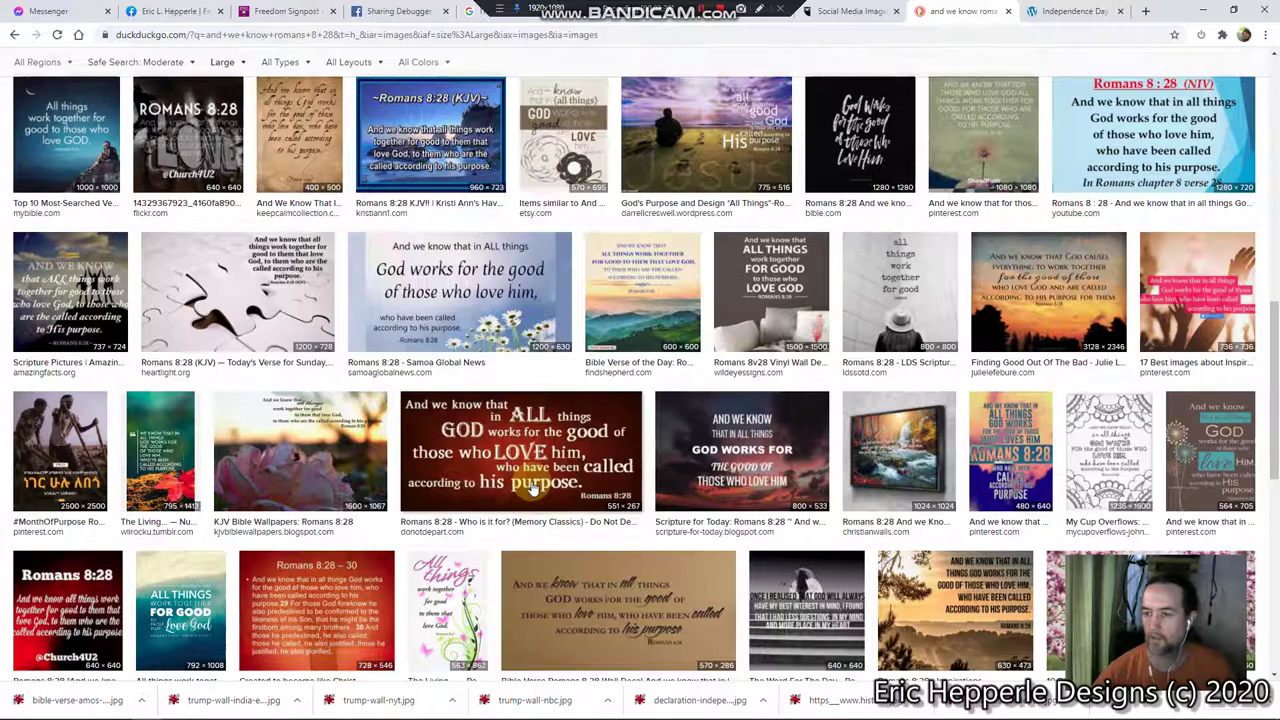
pyautogui.scroll(10, 533, 487)
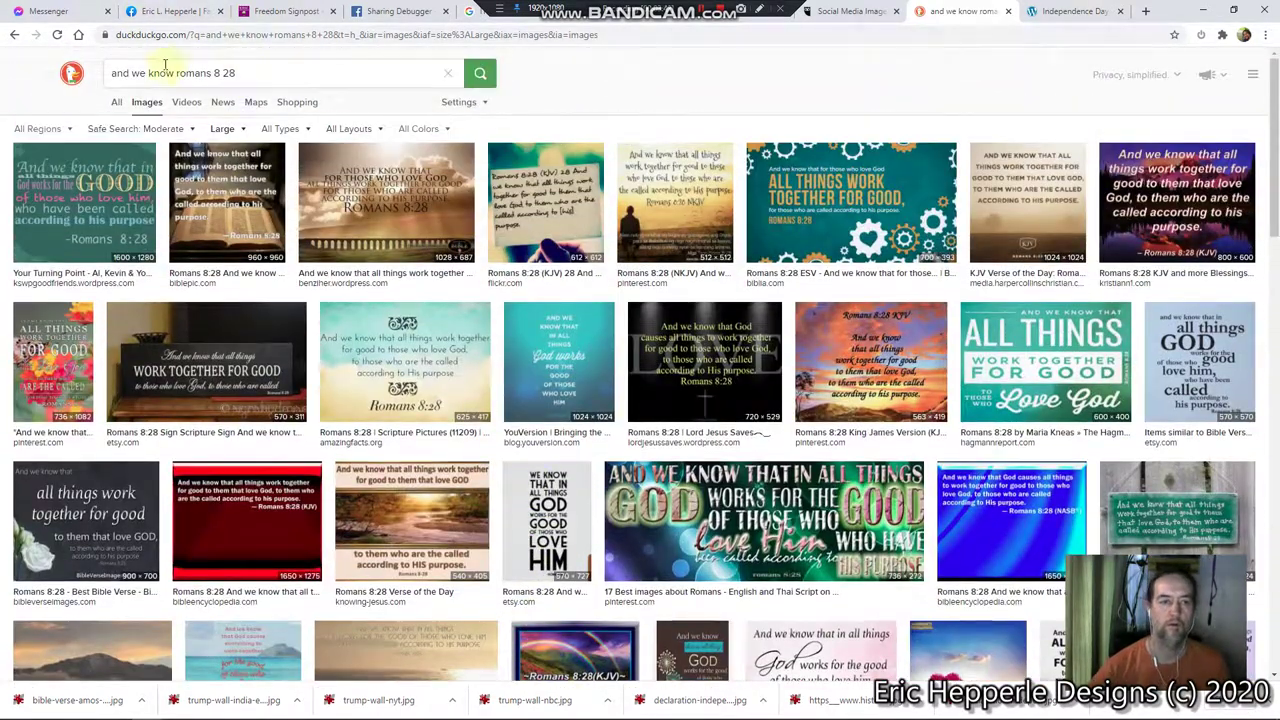
pyautogui.moveTo(177, 73); pyautogui.dragTo(3, 55)
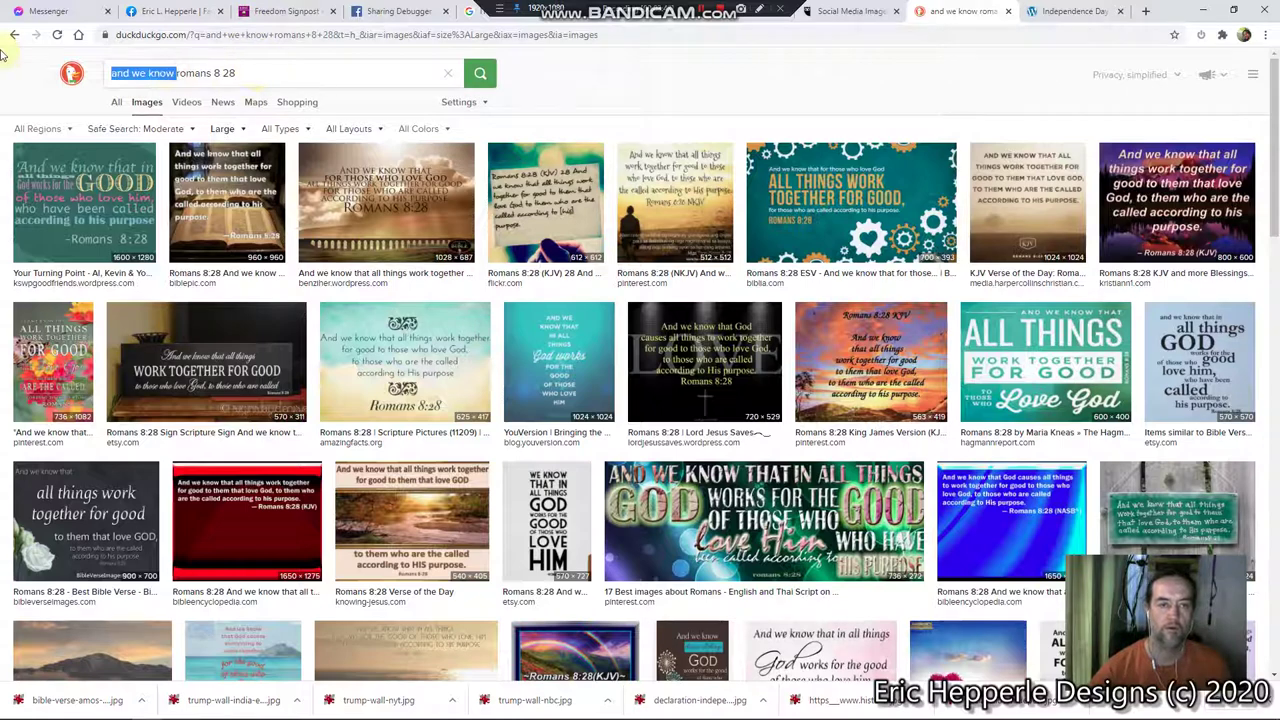
pyautogui.press('BackSpace')
pyautogui.press('Return')
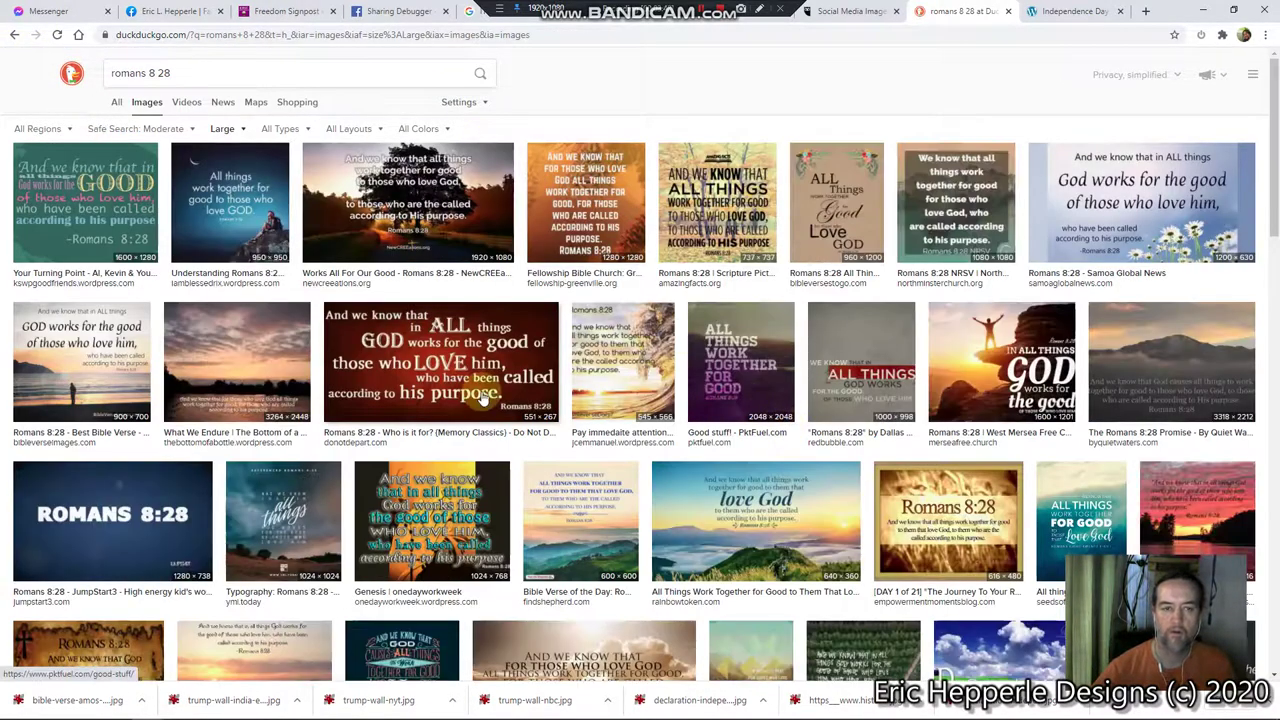
pyautogui.click(380, 129)
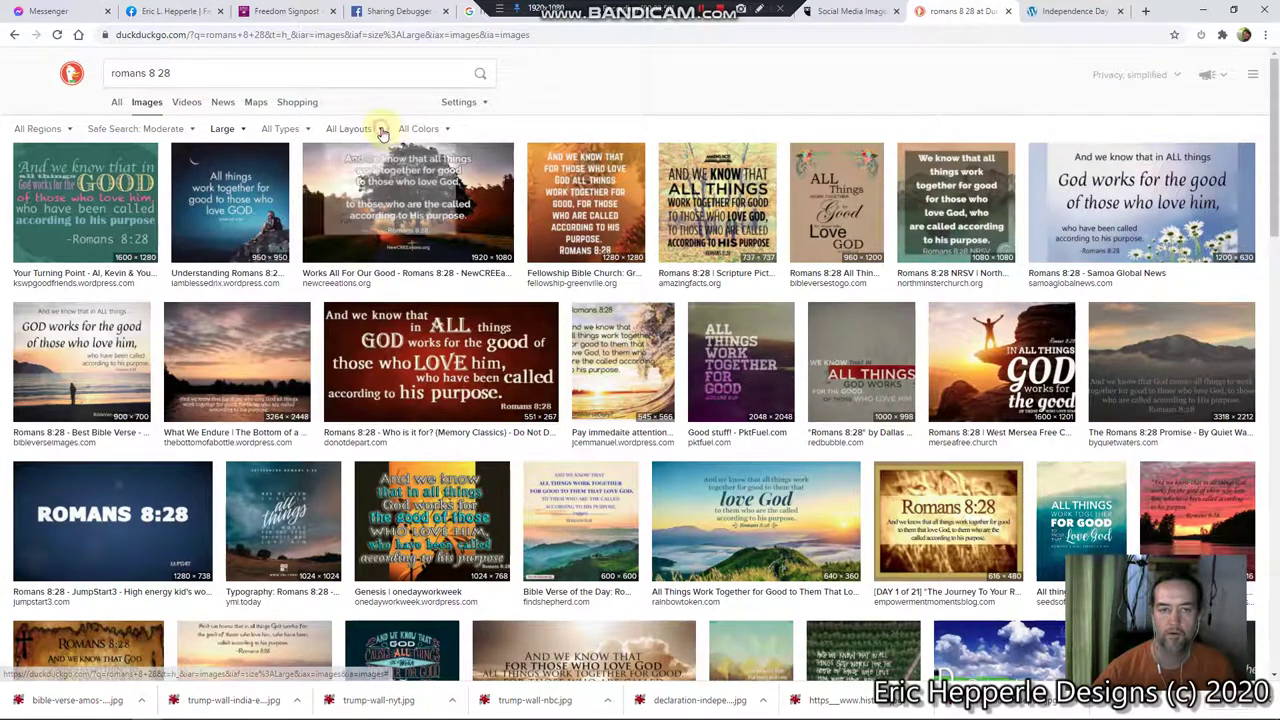
pyautogui.click(345, 201)
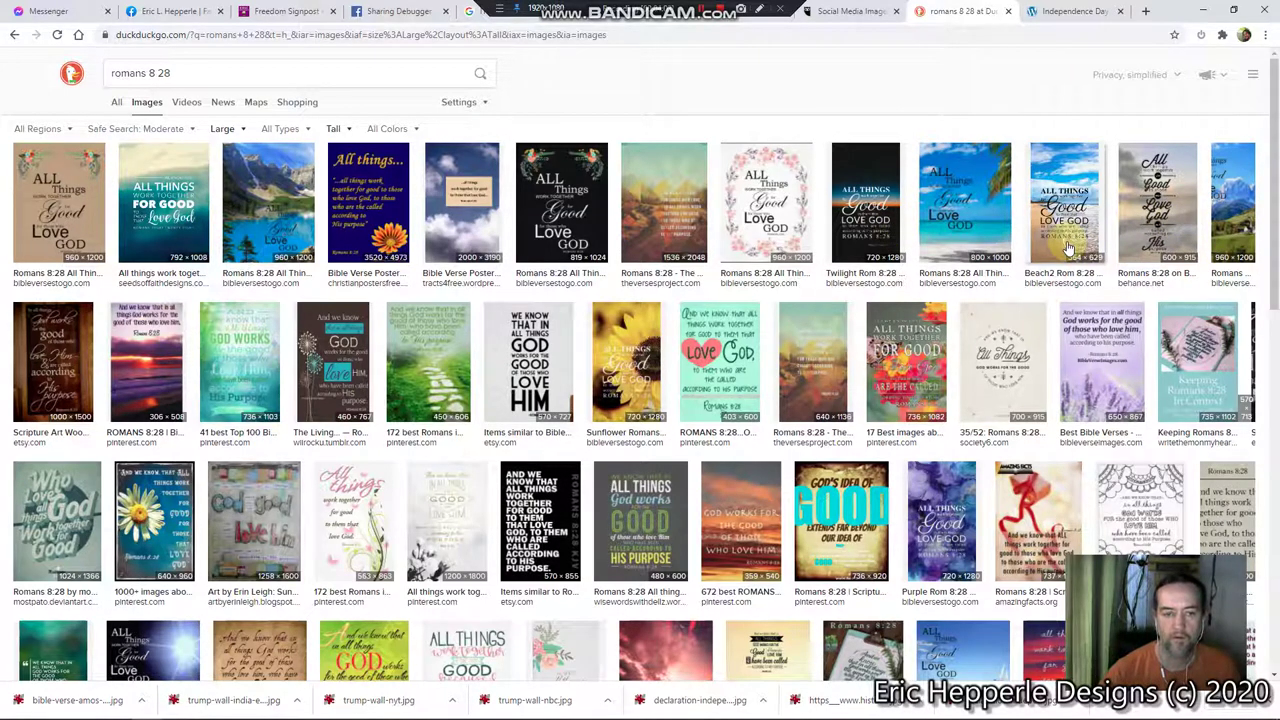
# - Open the brown Romans 8:28 picture with dandelions and save it to Downloads as bible-verse-romans-8-28_andweknow
pyautogui.click(320, 357)
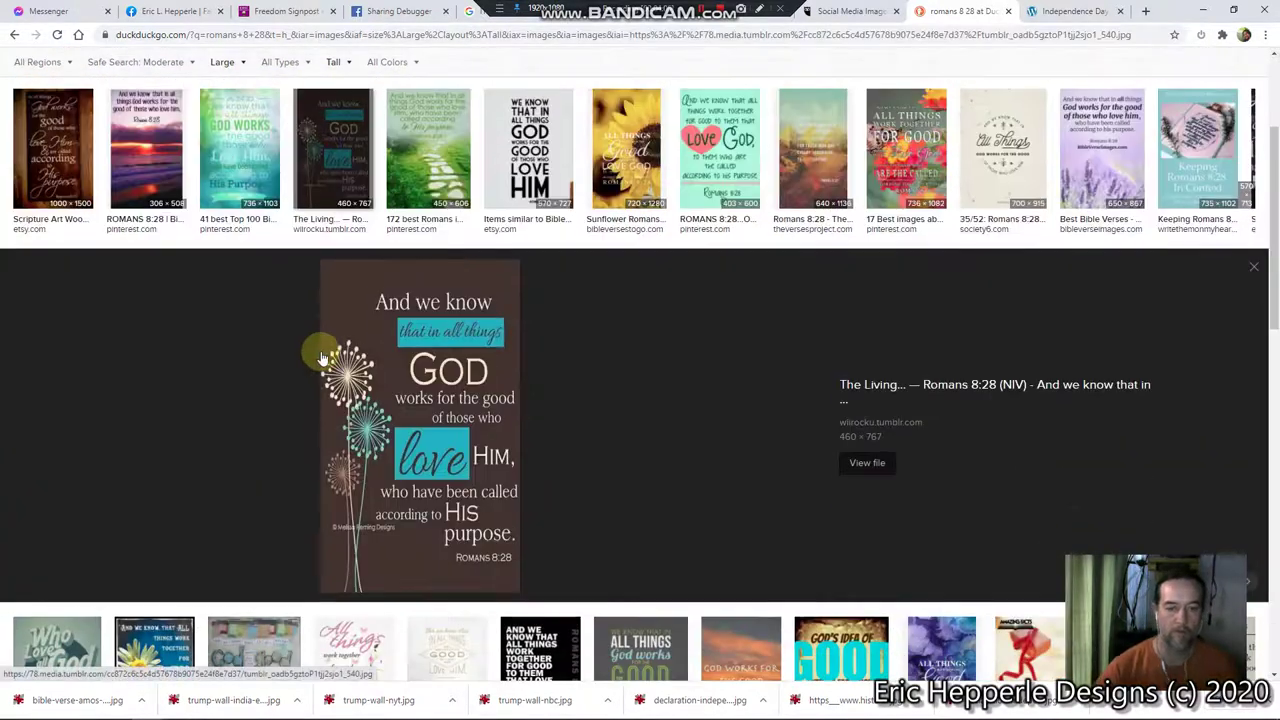
pyautogui.rightClick(429, 313)
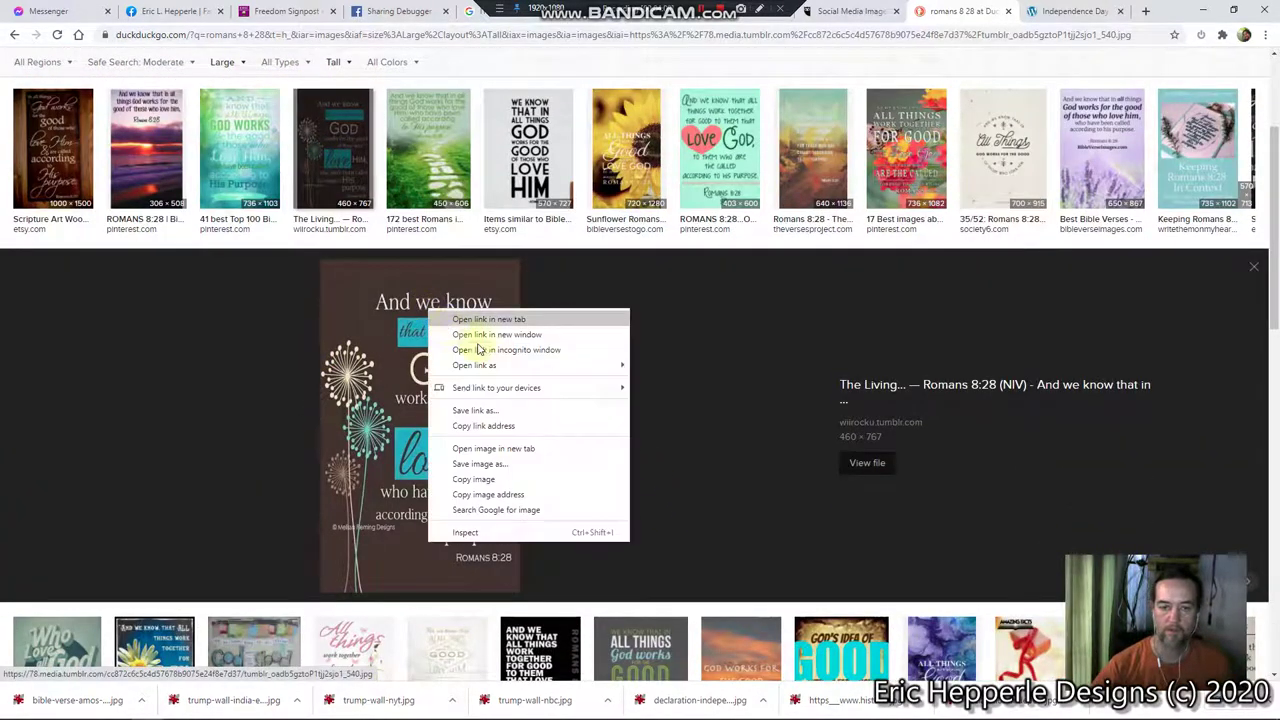
pyautogui.click(482, 471)
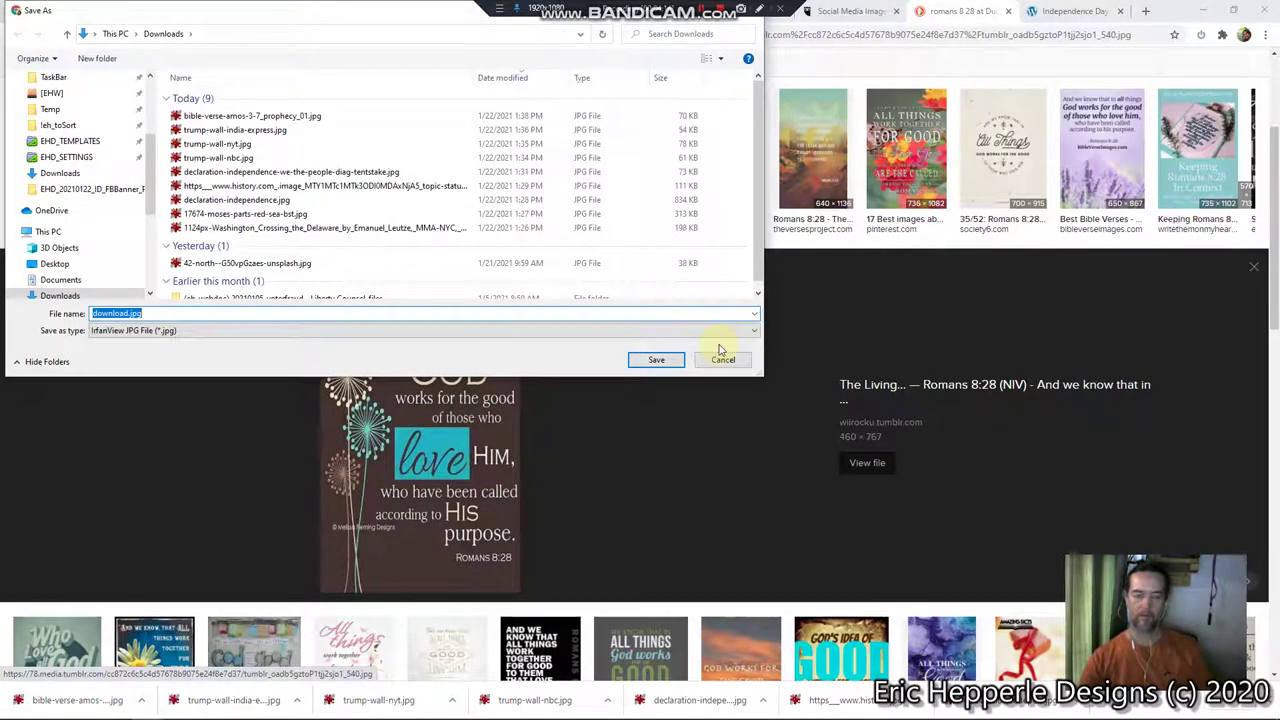
pyautogui.write('ro')
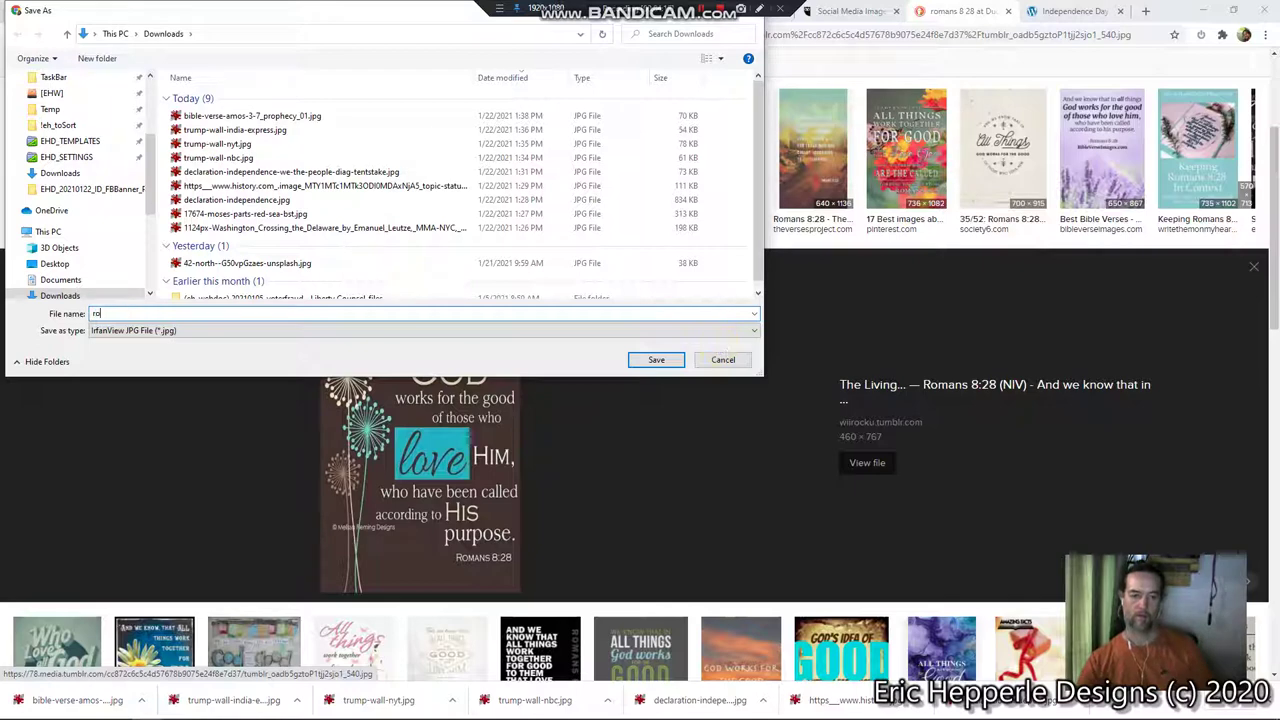
pyautogui.press('BackSpace')
pyautogui.press('BackSpace')
pyautogui.write('bible')
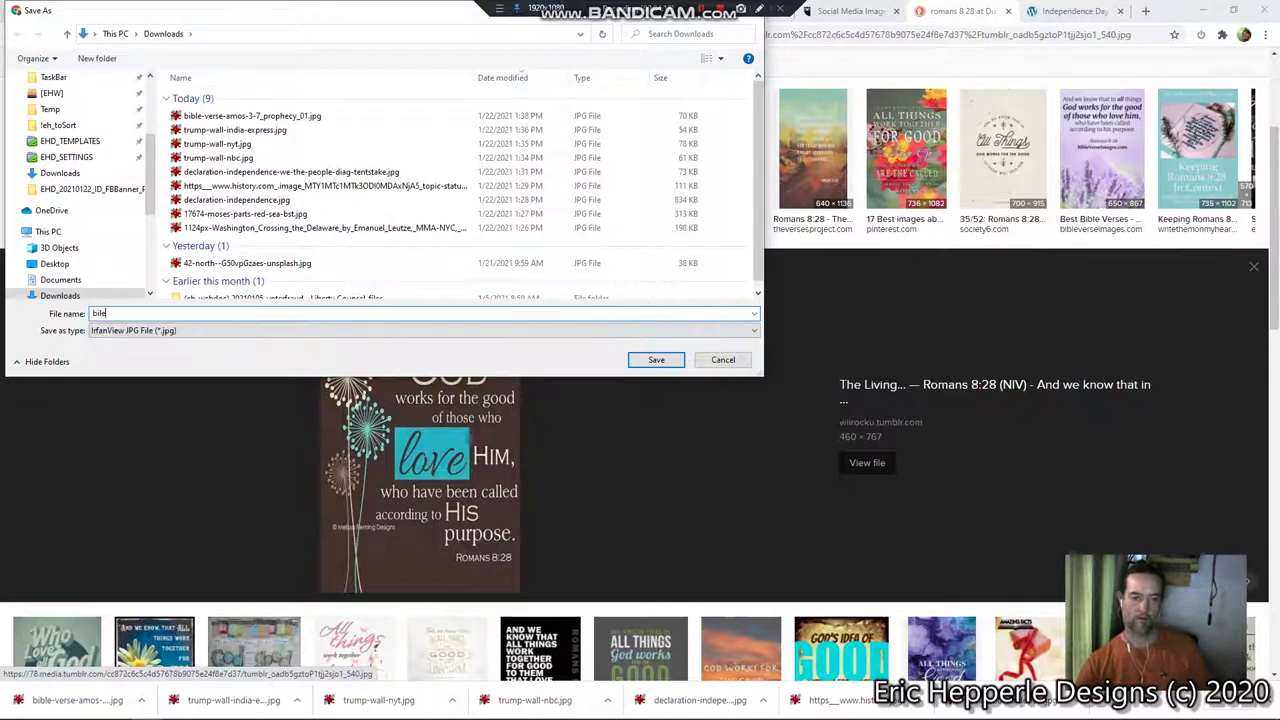
pyautogui.press('BackSpace')
pyautogui.press('BackSpace')
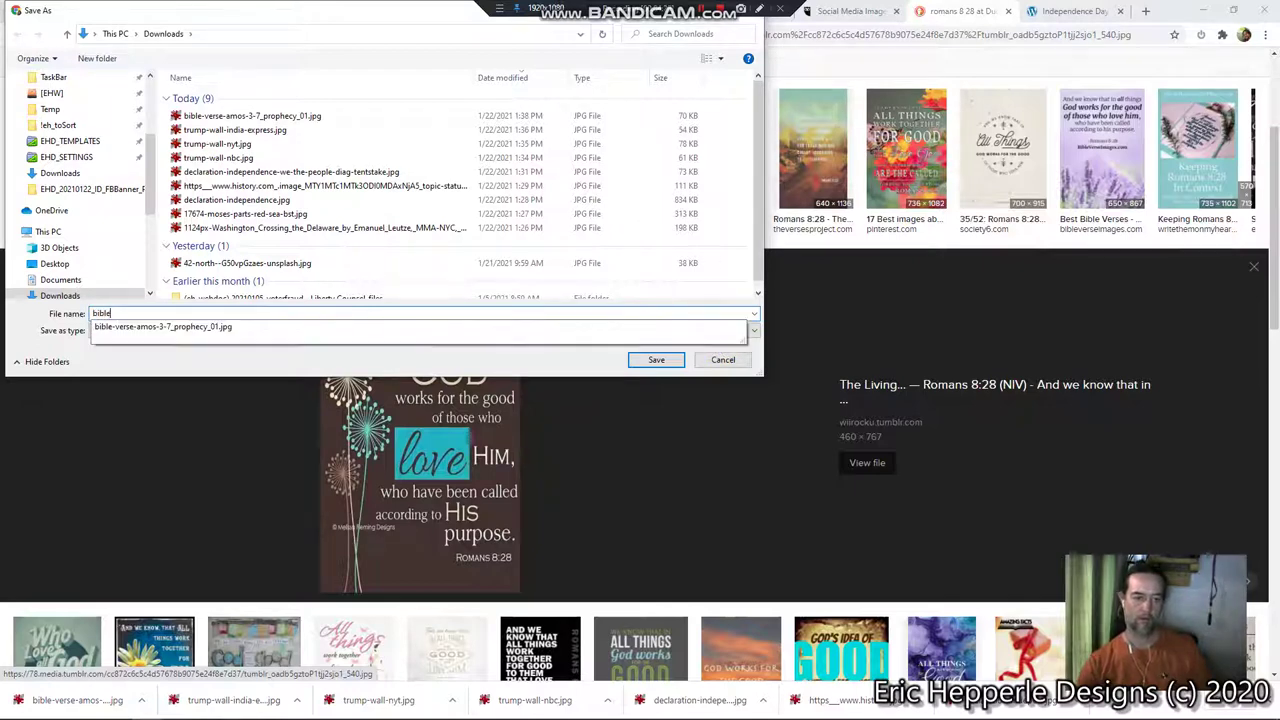
pyautogui.write('le-vers')
pyautogui.press('Down')
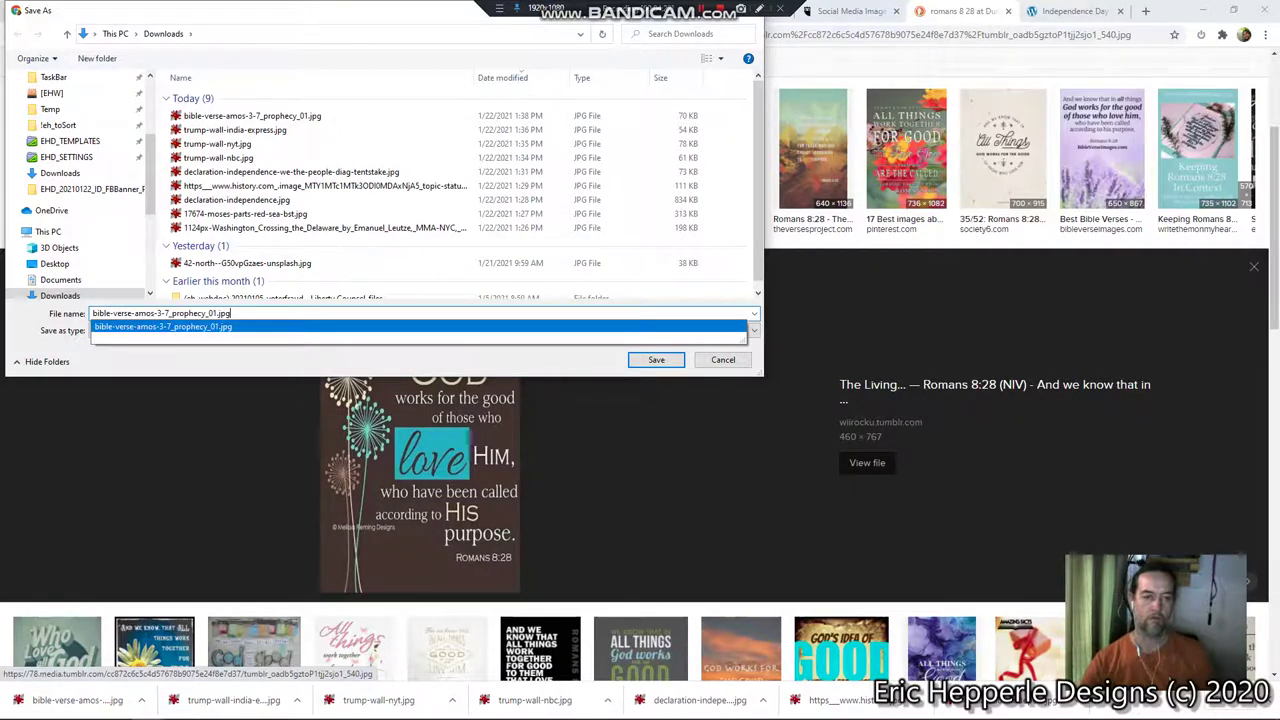
pyautogui.press('BackSpace')
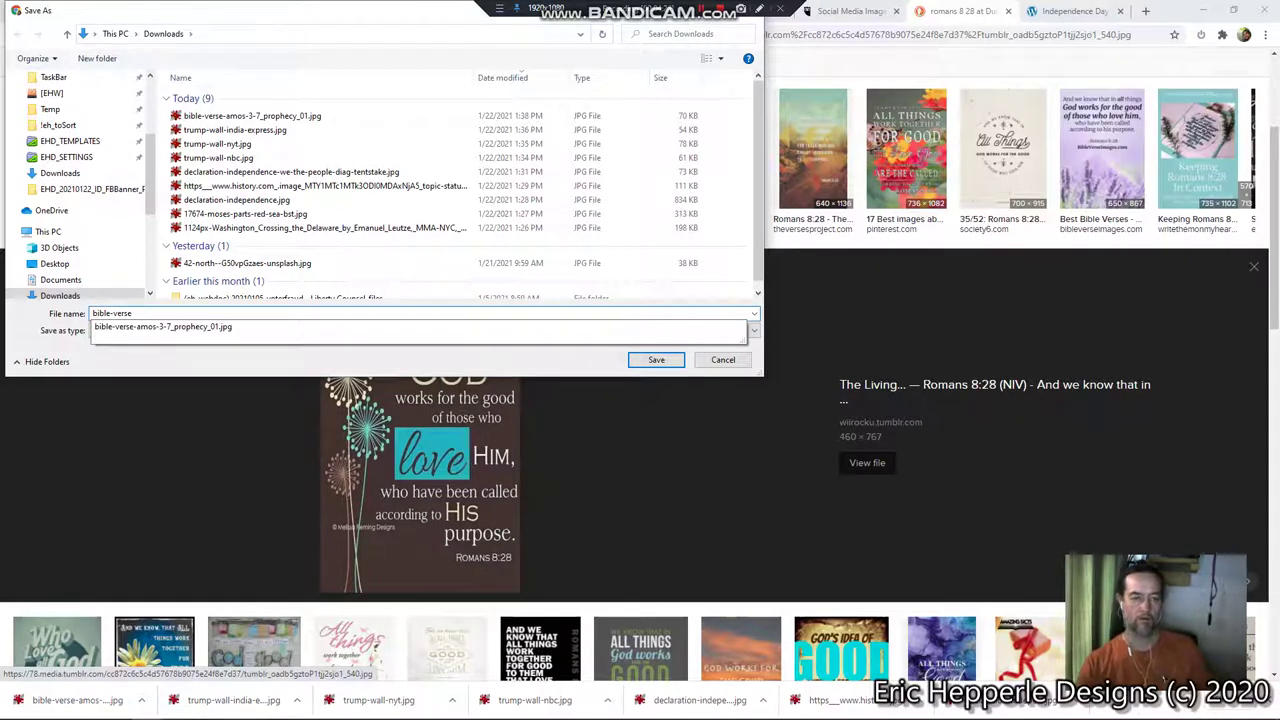
pyautogui.write('romans-8-28_and')
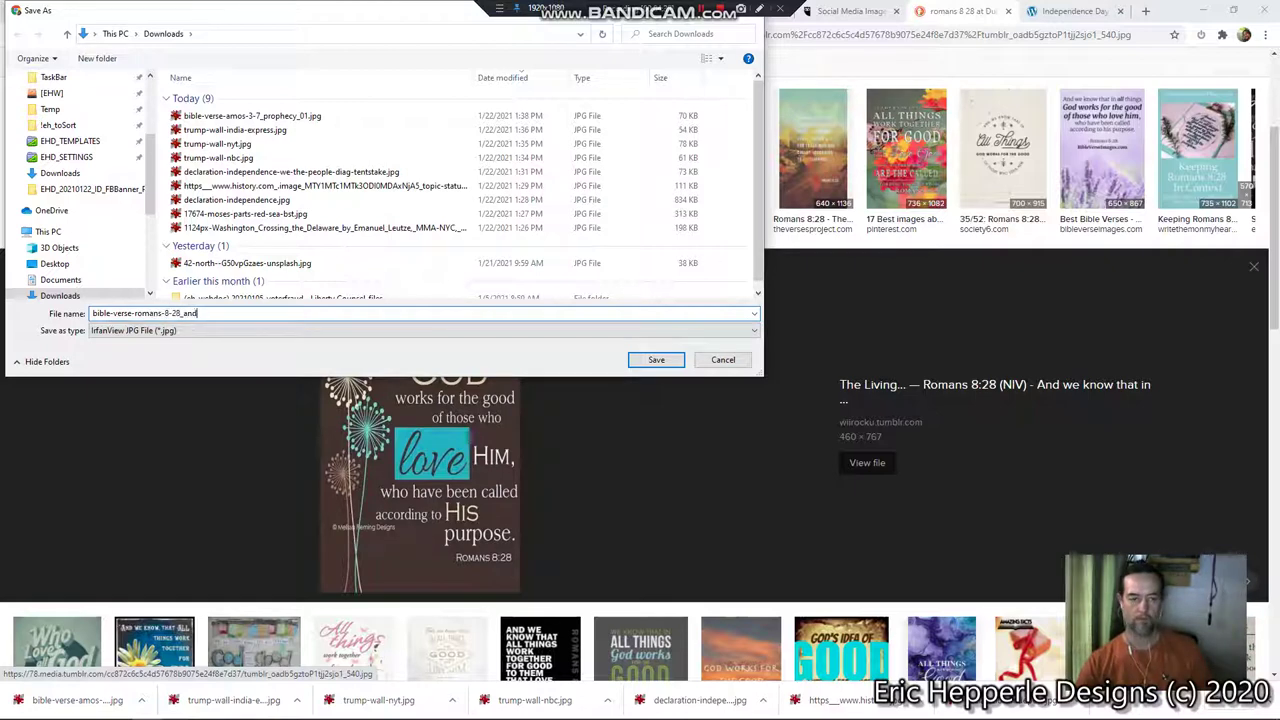
pyautogui.write('weknow')
pyautogui.press('Return')
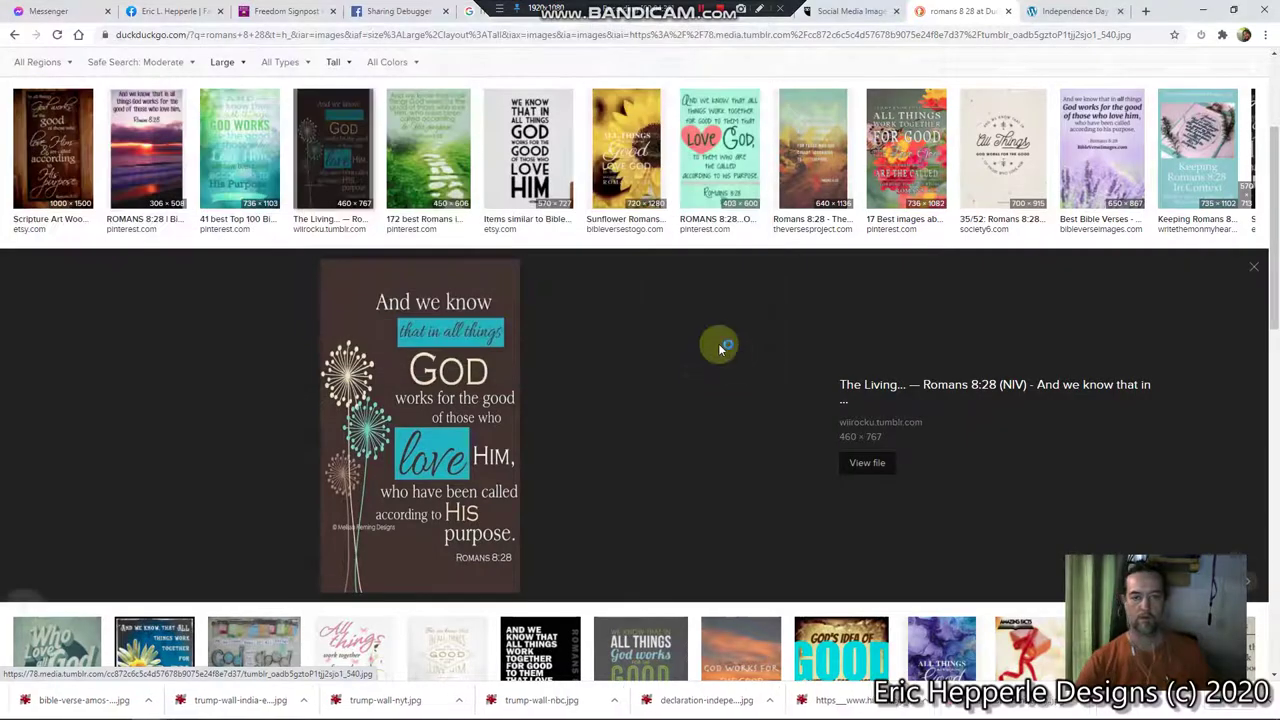
# - Return to InDesign and place bible-verse-romans-8-28_andweknow.jpg in the black panel beside the Constitution picture
pyautogui.hotkey('alt', 'Tab')
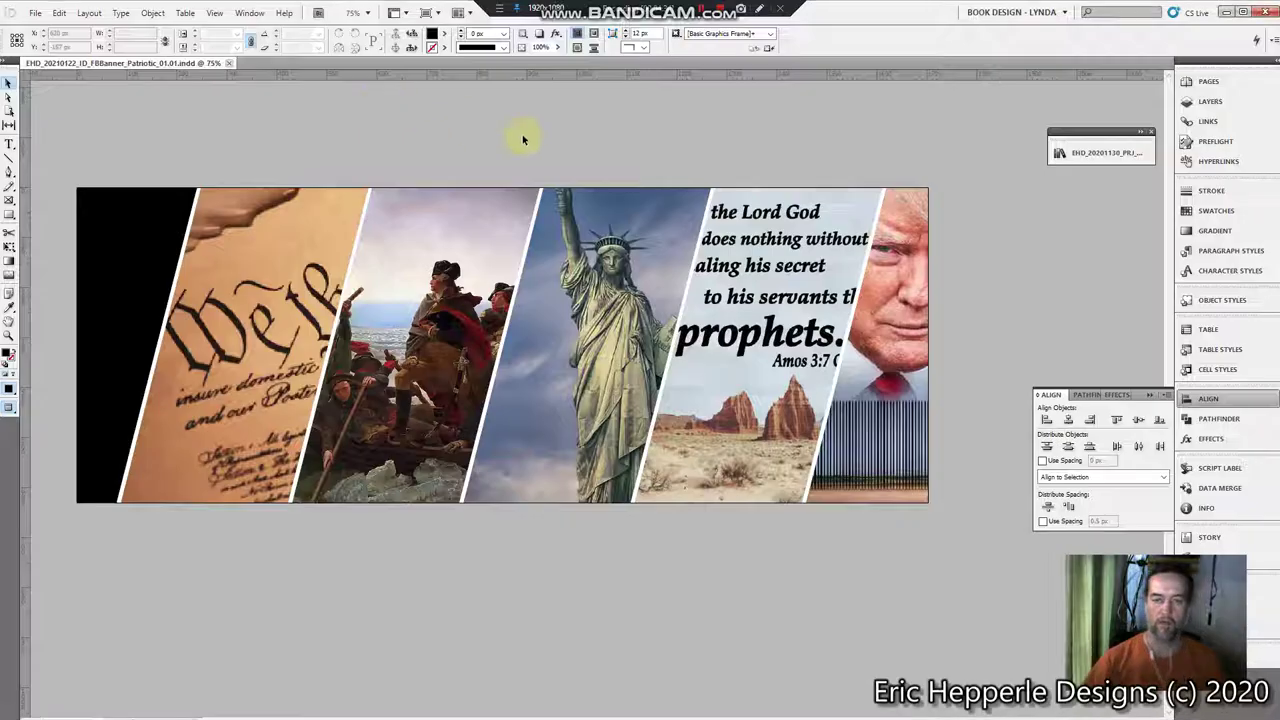
pyautogui.hotkey('ctrl', 'd')
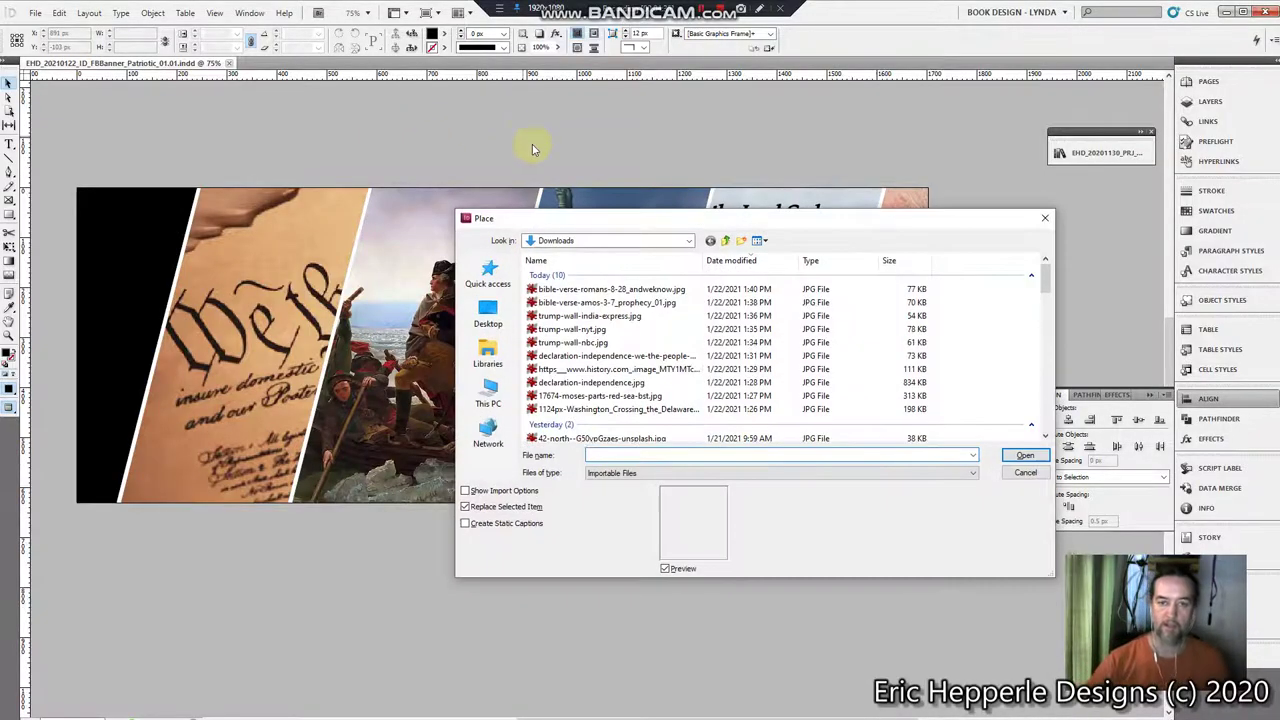
pyautogui.doubleClick(652, 291)
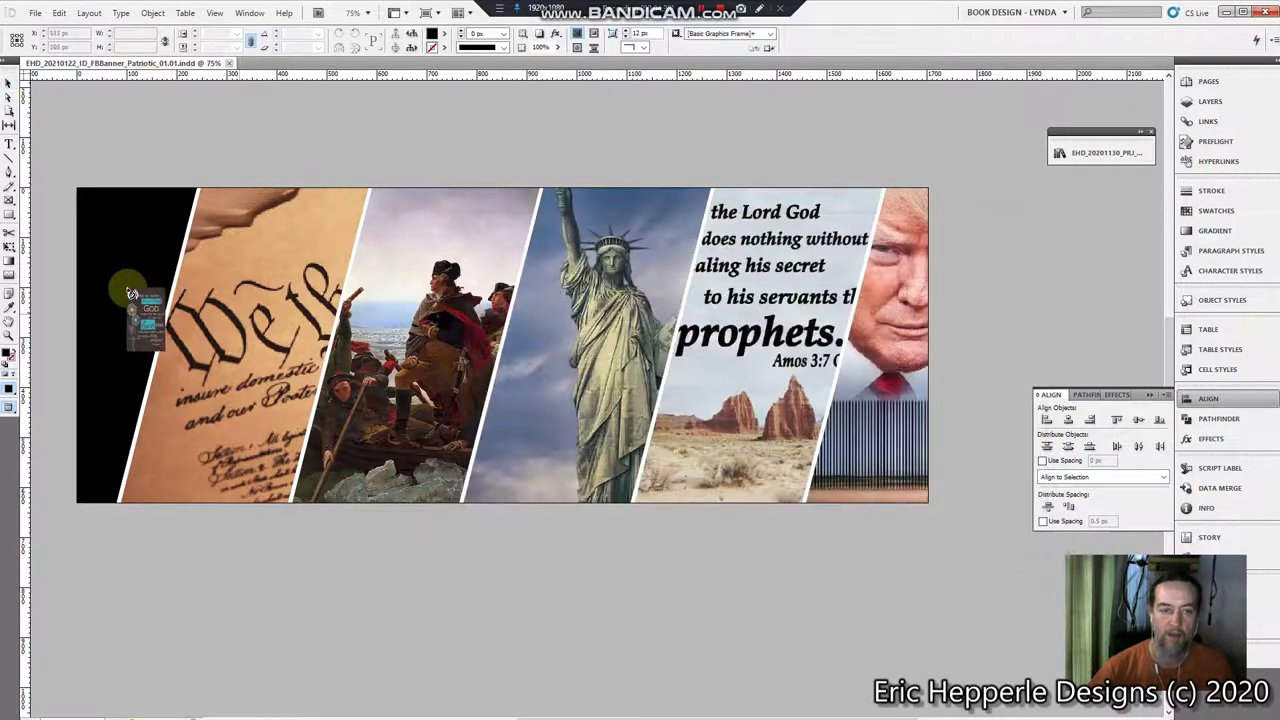
pyautogui.click(124, 230)
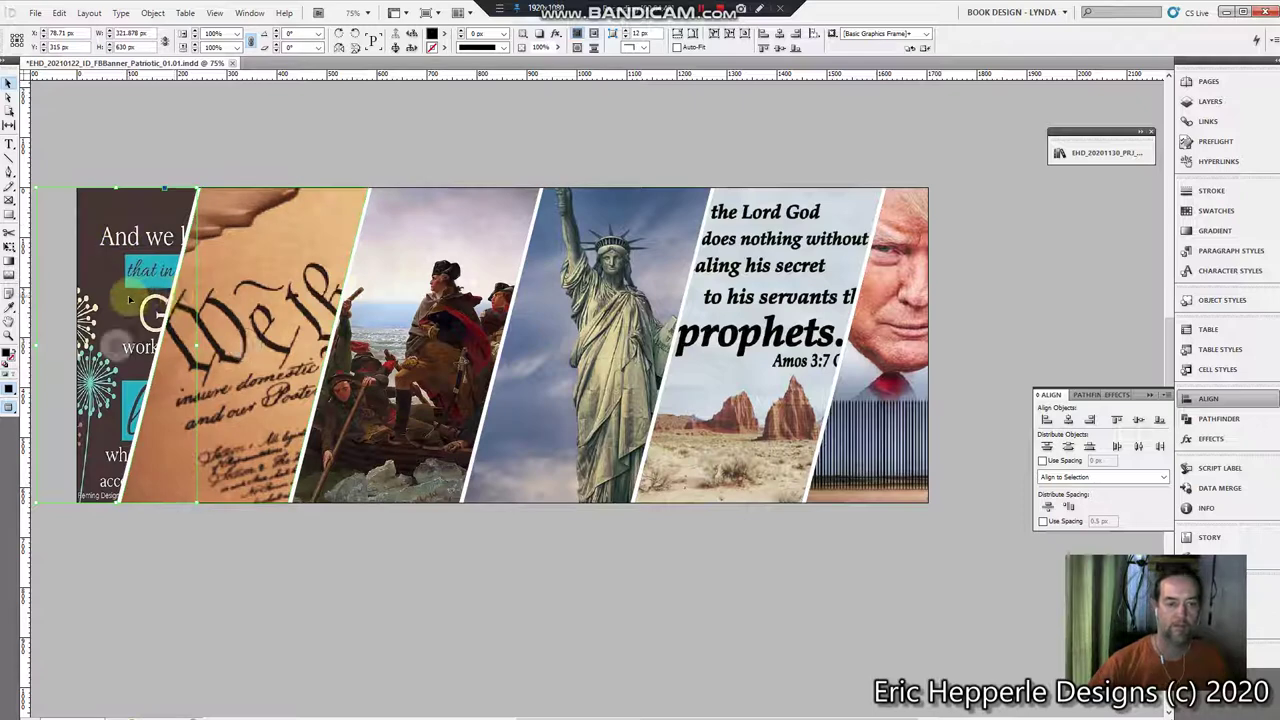
# - Scale the Romans 8:28 picture to about 91% and reposition it within its slanted panel so more of the verse shows
pyautogui.click(104, 377)
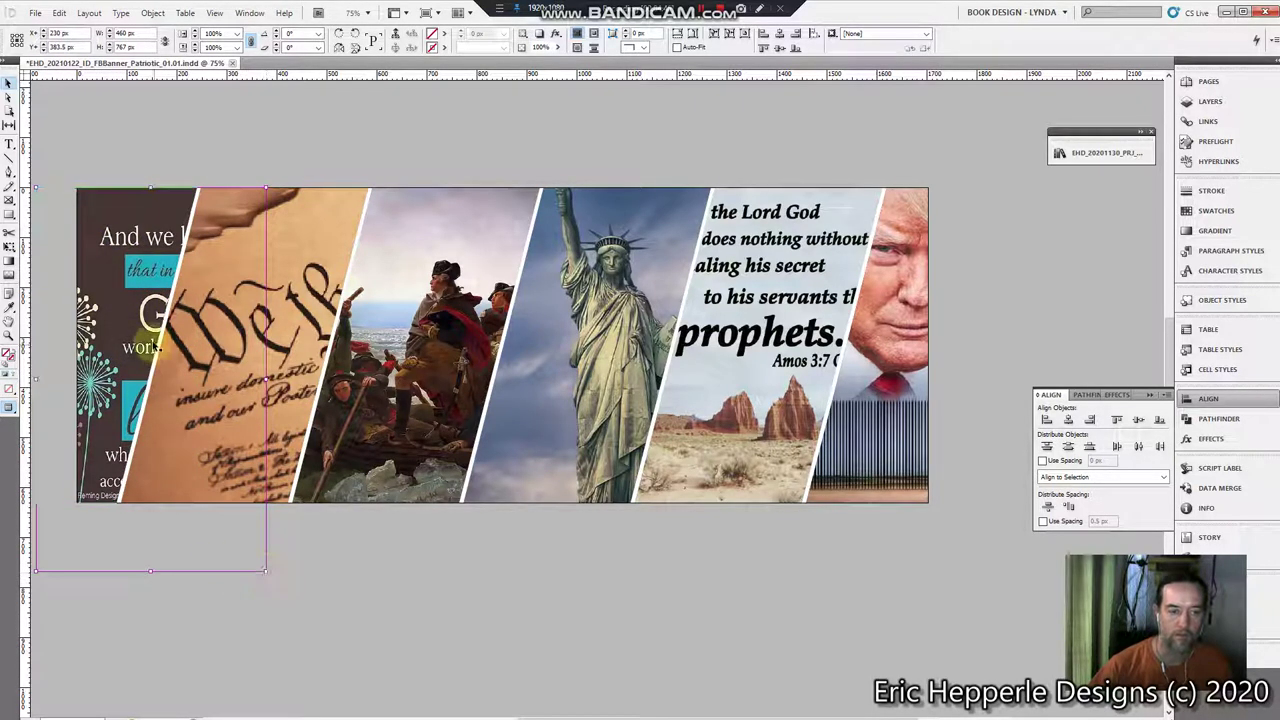
pyautogui.moveTo(135, 323); pyautogui.dragTo(85, 290)
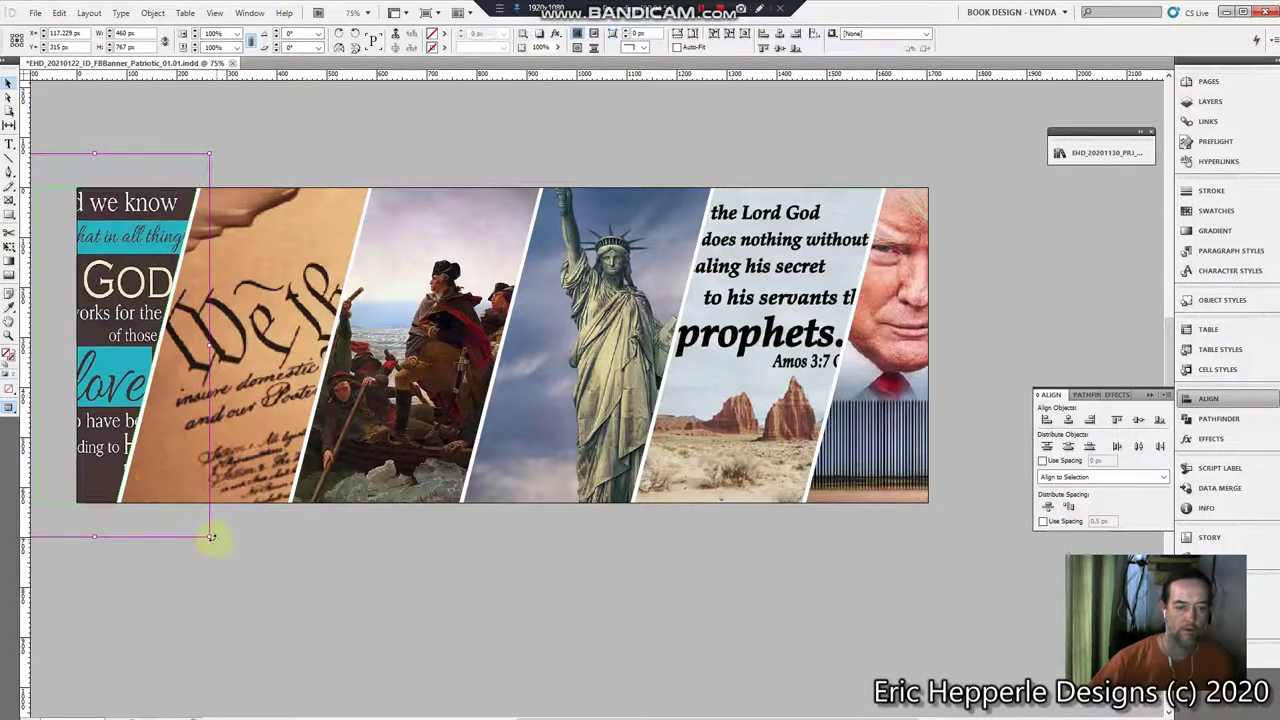
pyautogui.moveTo(211, 539); pyautogui.dragTo(186, 500)
pyautogui.moveTo(137, 299); pyautogui.dragTo(170, 314)
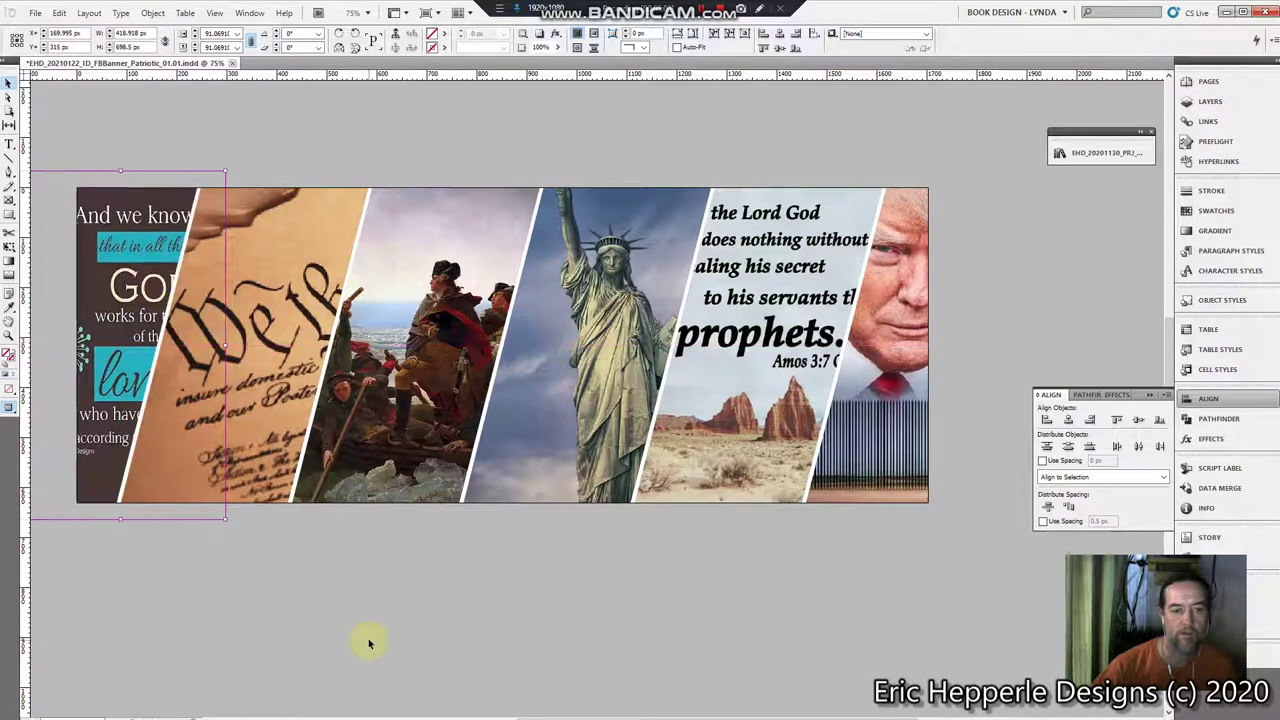
pyautogui.click(362, 597)
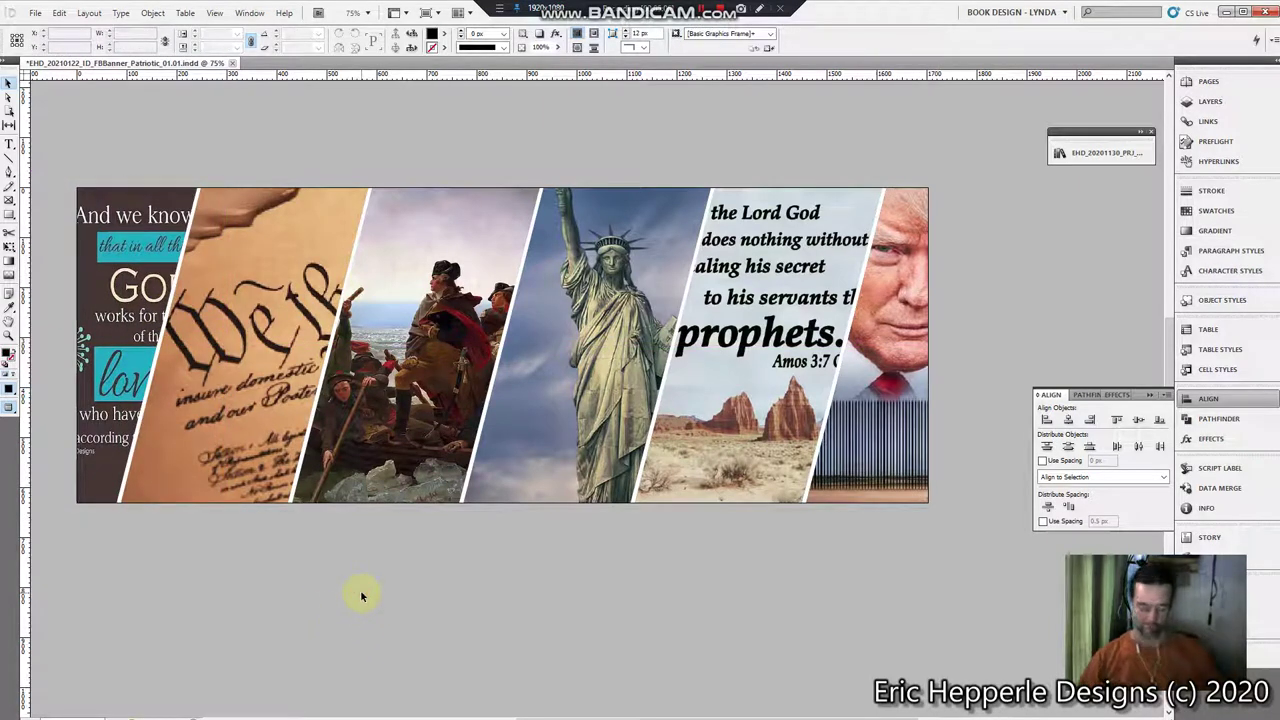
# - Save the document and export all pages to the intermeds folder as EHD_20210122_ID_FBBanner_Patriotic_01.01.03.jpg at High quality, 150 ppi, RGB
pyautogui.hotkey('ctrl', 's')
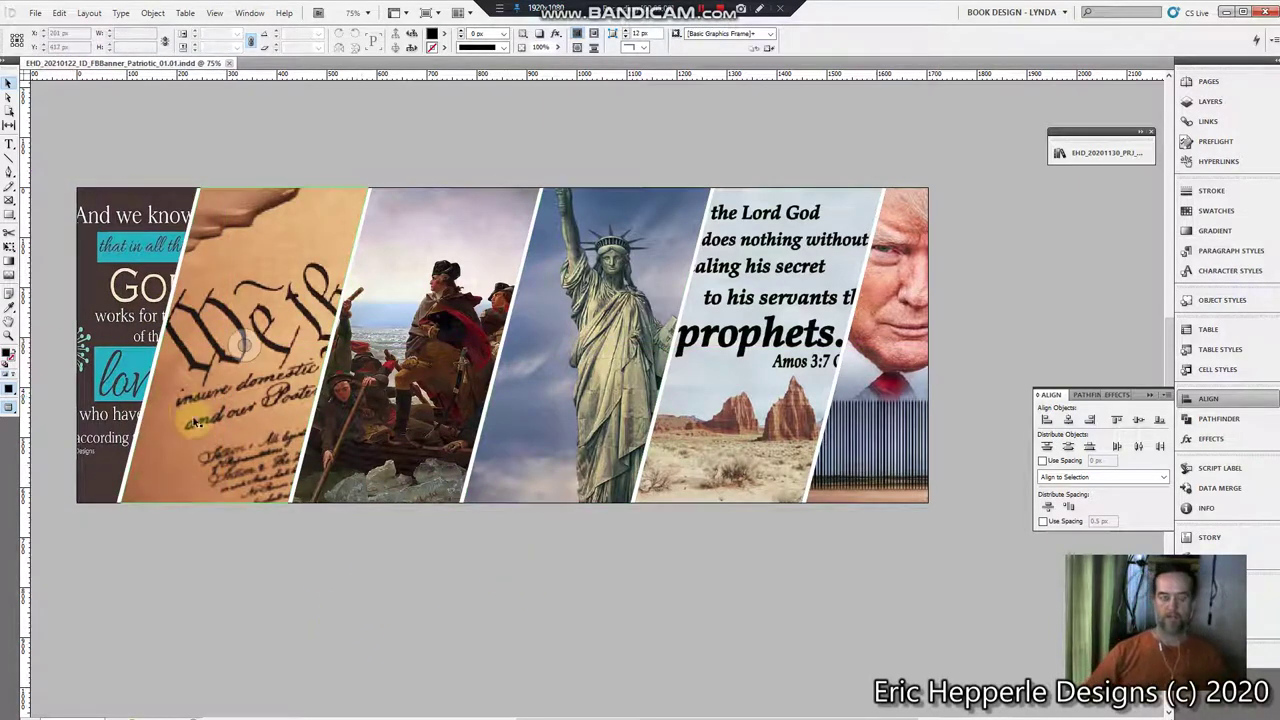
pyautogui.hotkey('ctrl', 'e')
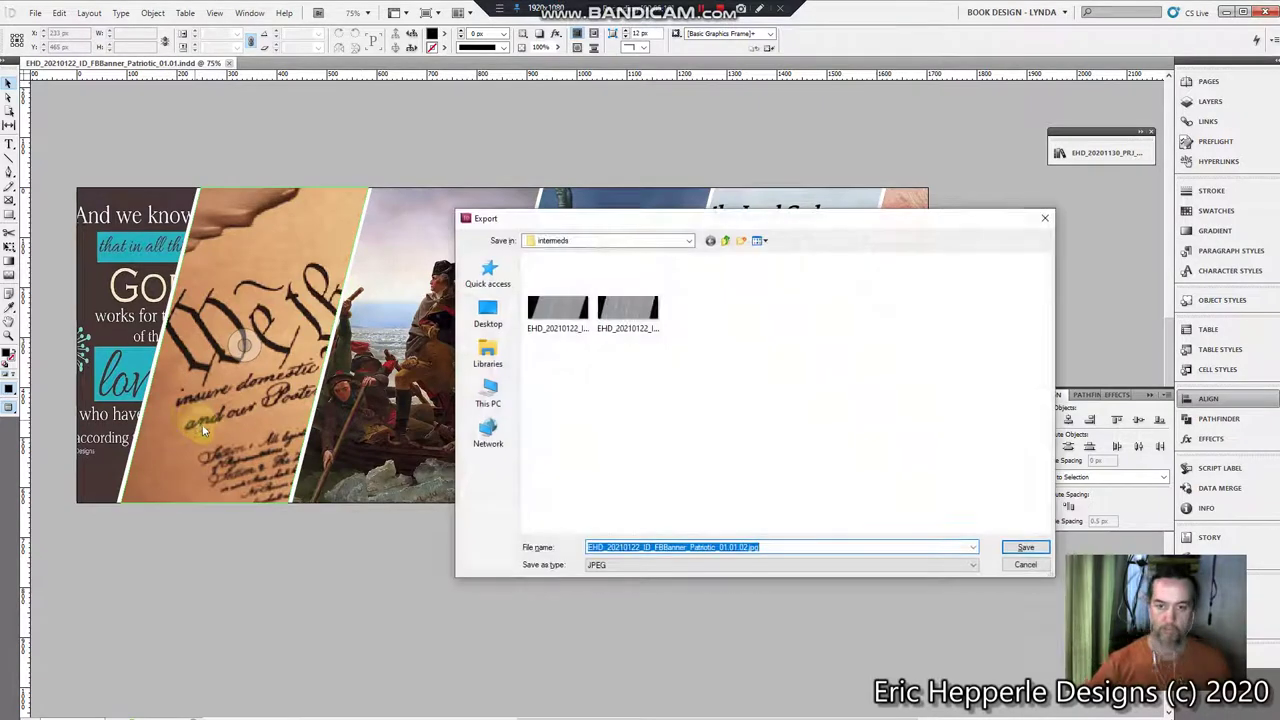
pyautogui.click(742, 547)
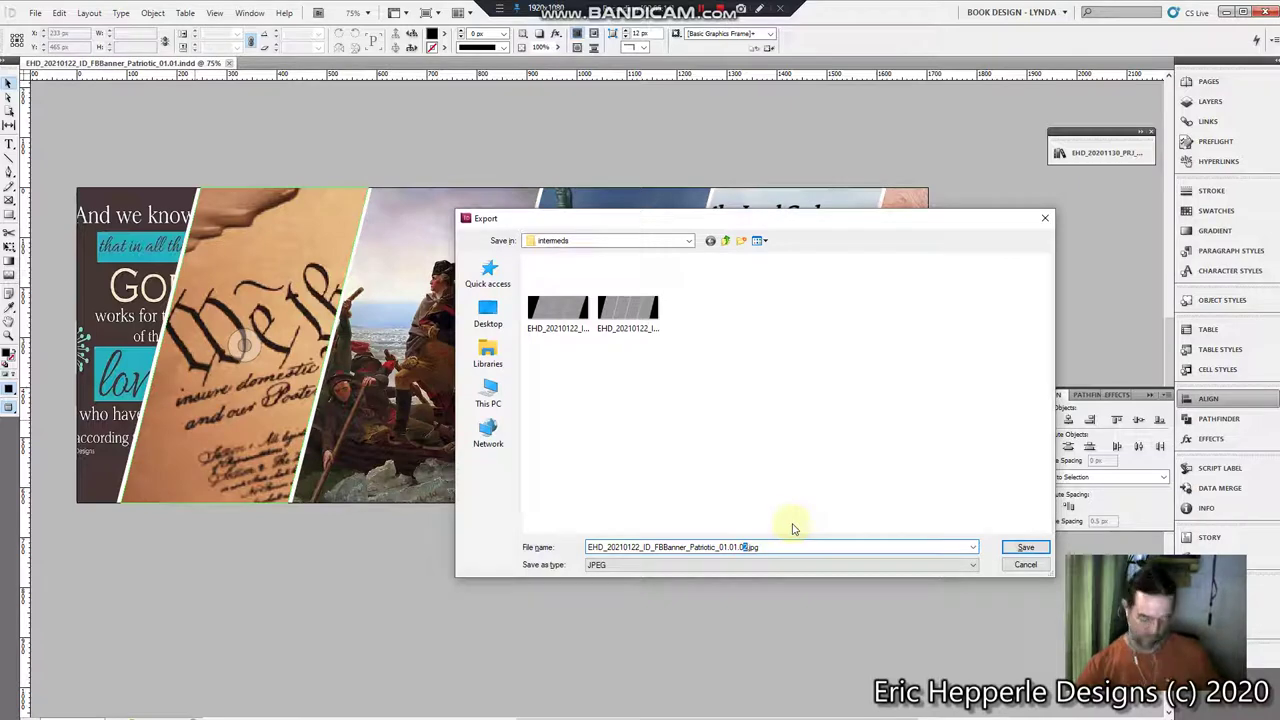
pyautogui.press('Return')
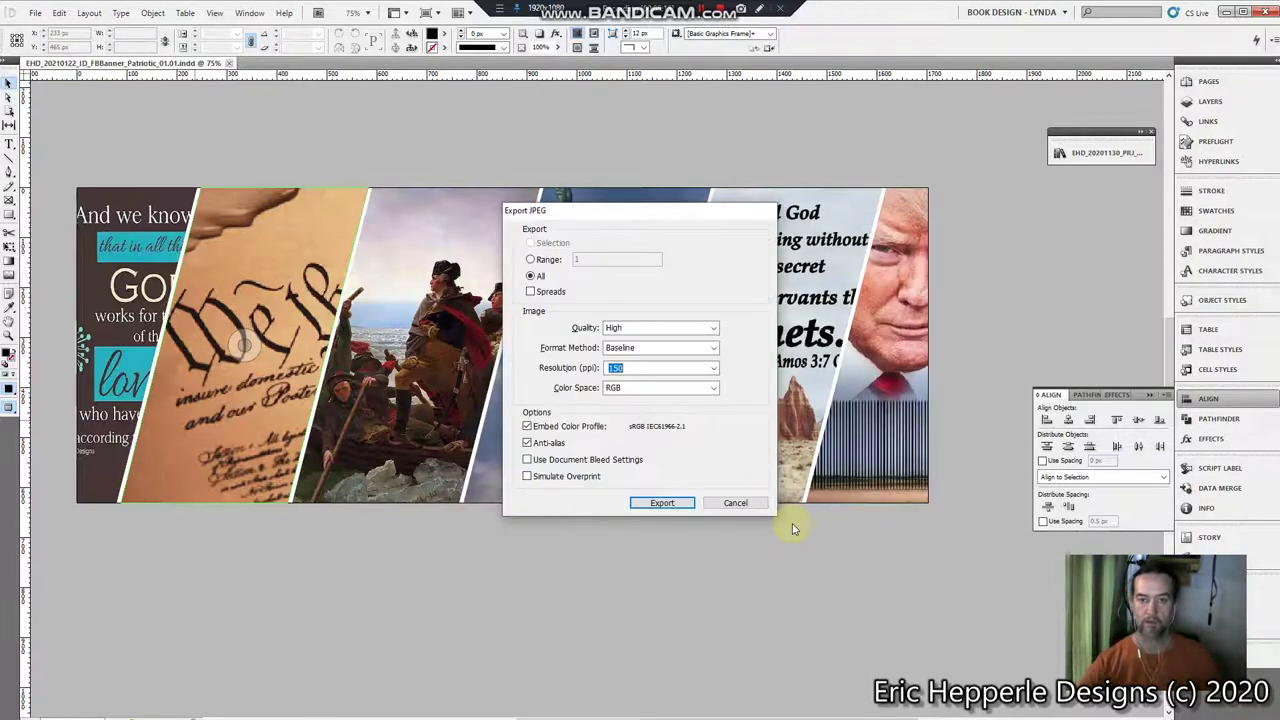
pyautogui.press('Return')
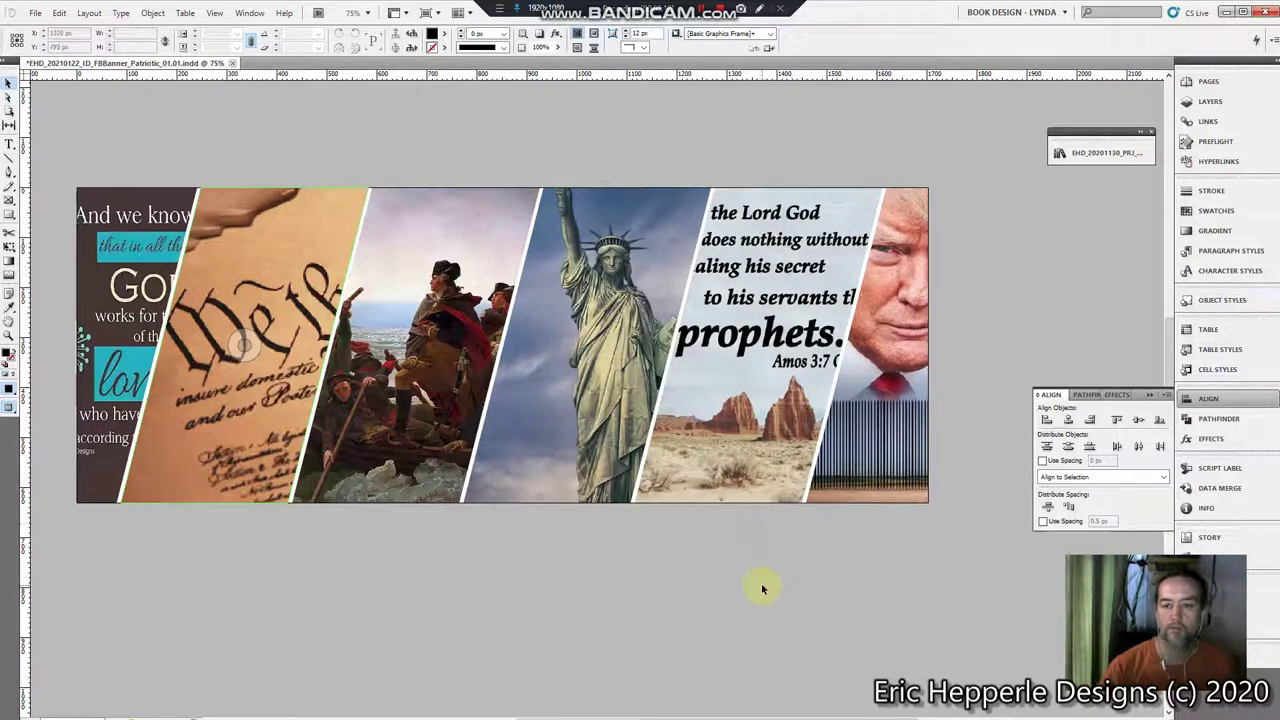
# - Switch to File Explorer and find the exported 01.01.03 JPEG in the intermeds subfolder of EHD_20210122_ID_FBBanner_Patriotic
pyautogui.hotkey('alt', 'Tab')
pyautogui.hotkey('alt', 'Tab')
pyautogui.hotkey('alt', 'Tab')
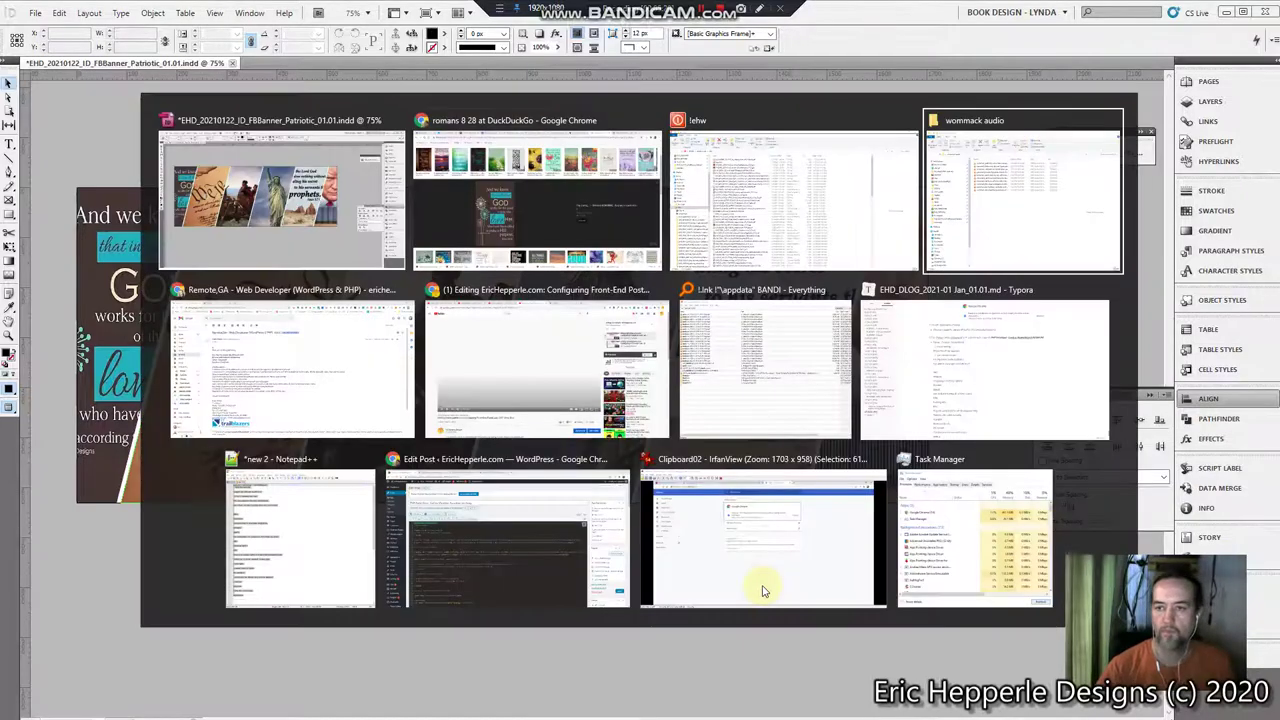
pyautogui.hotkey('alt', 'Tab')
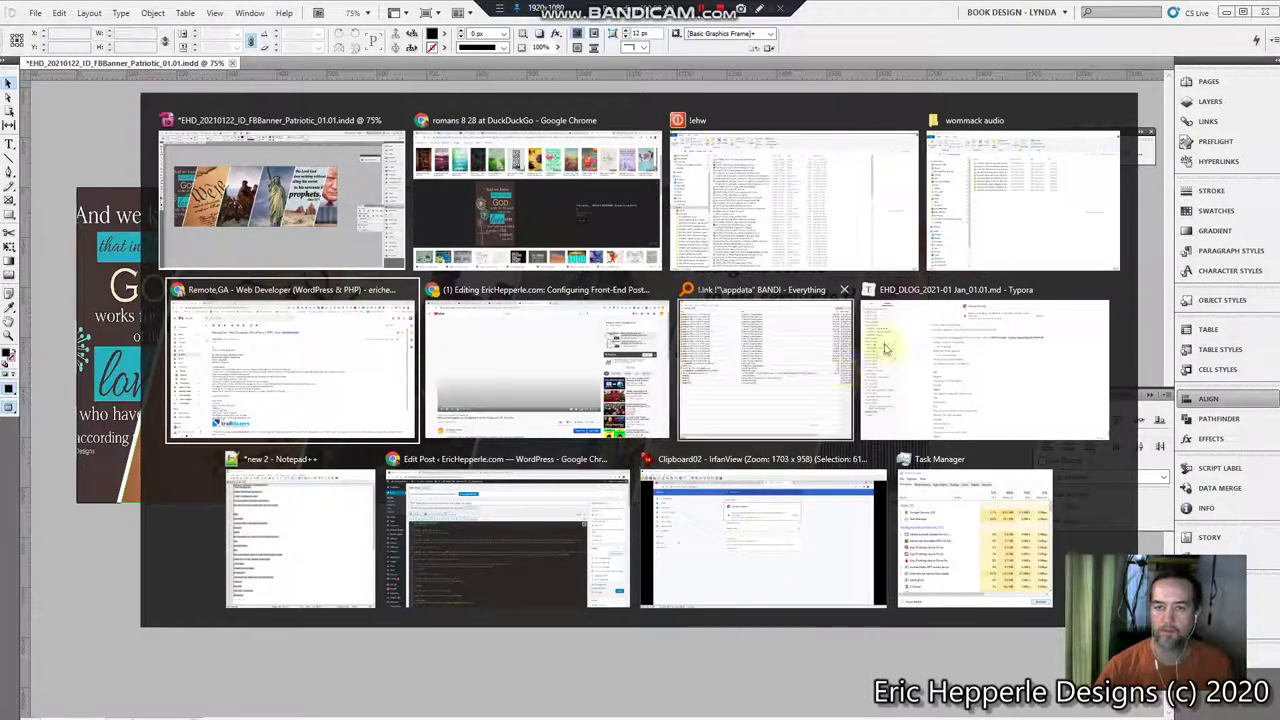
pyautogui.click(777, 240)
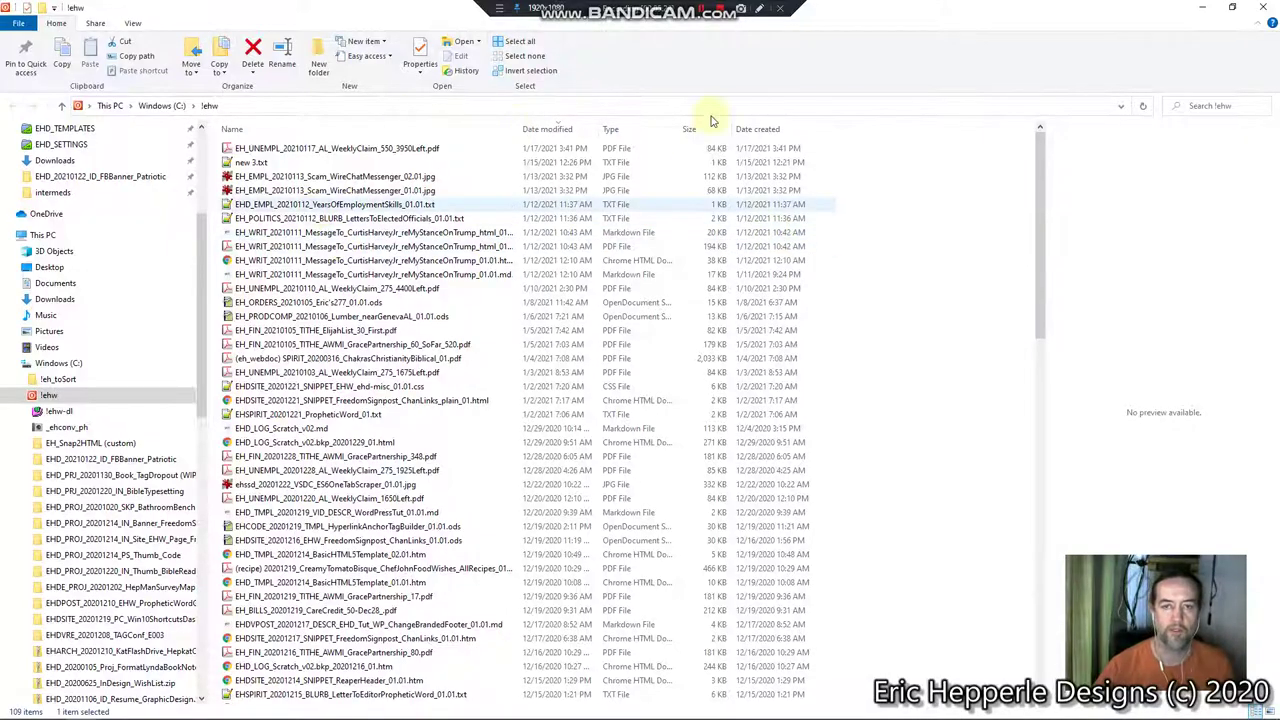
pyautogui.click(763, 129)
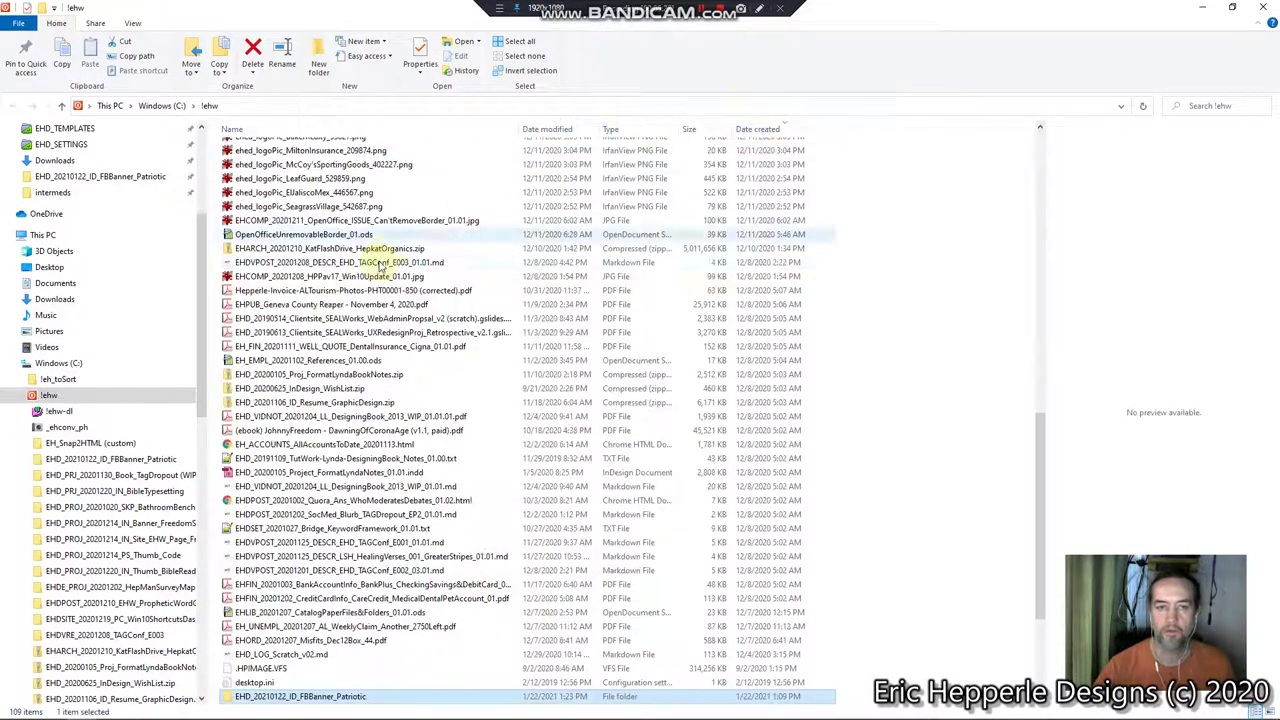
pyautogui.doubleClick(308, 696)
pyautogui.doubleClick(257, 150)
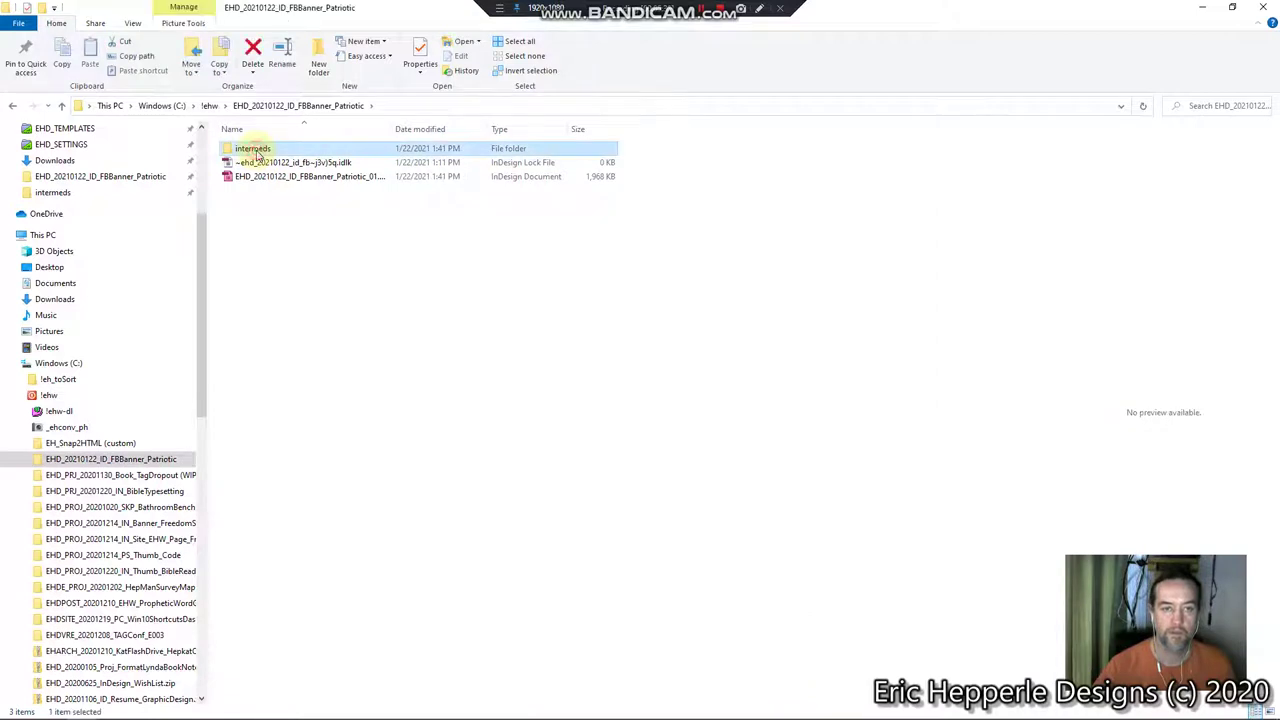
pyautogui.click(415, 158)
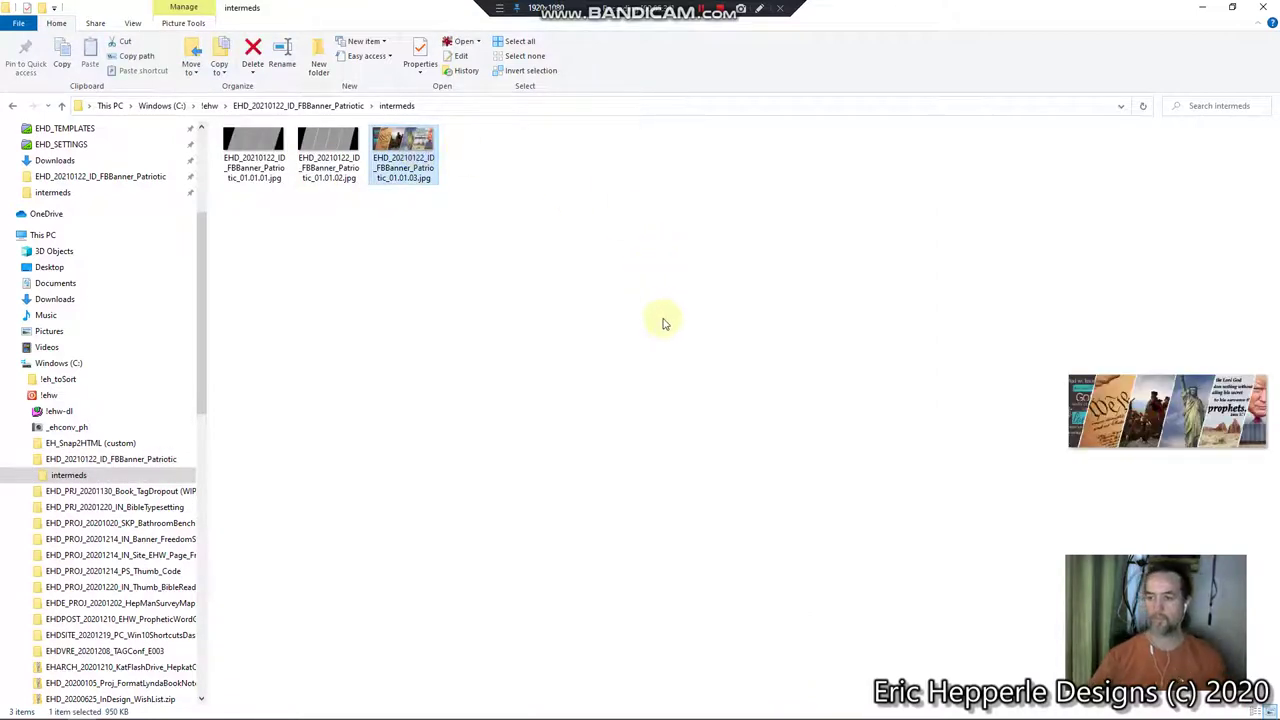
# - Open EHD_20210122_ID_FBBanner_Patriotic_01.01.03.jpg in IrfanView to check the exported banner, and close the viewer
pyautogui.hotkey('alt', 'Tab')
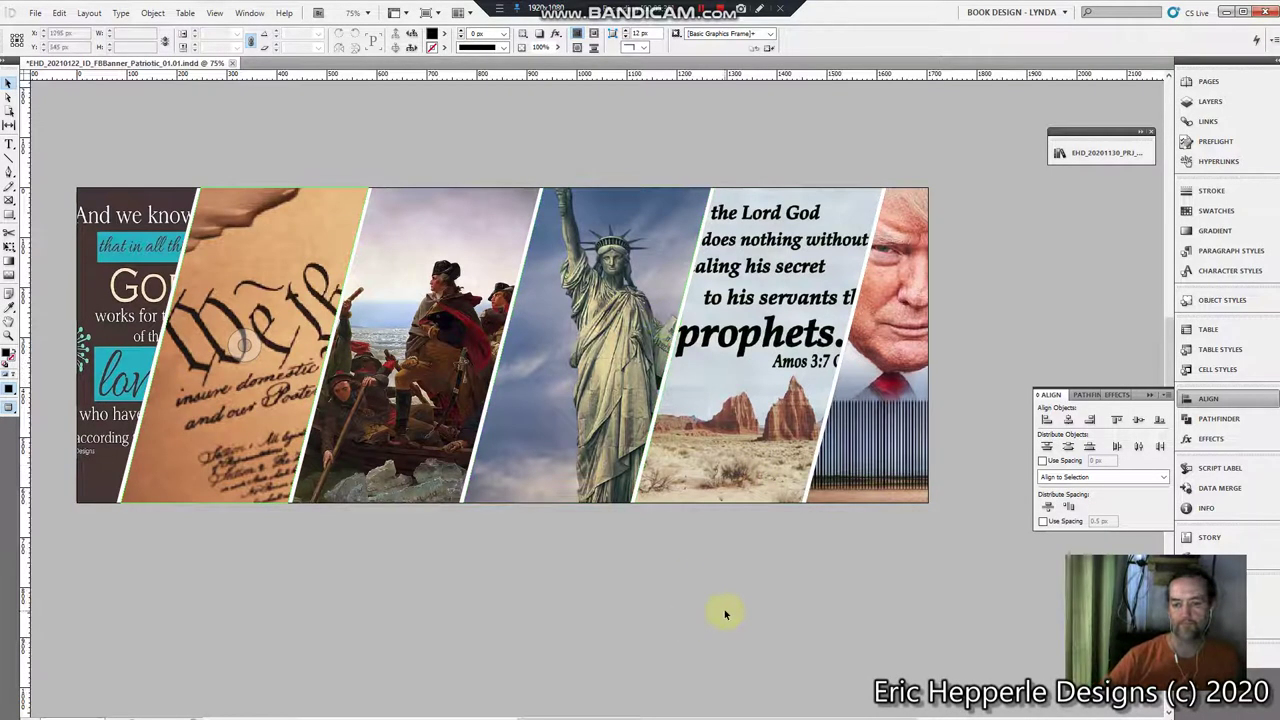
pyautogui.hotkey('alt', 'Tab')
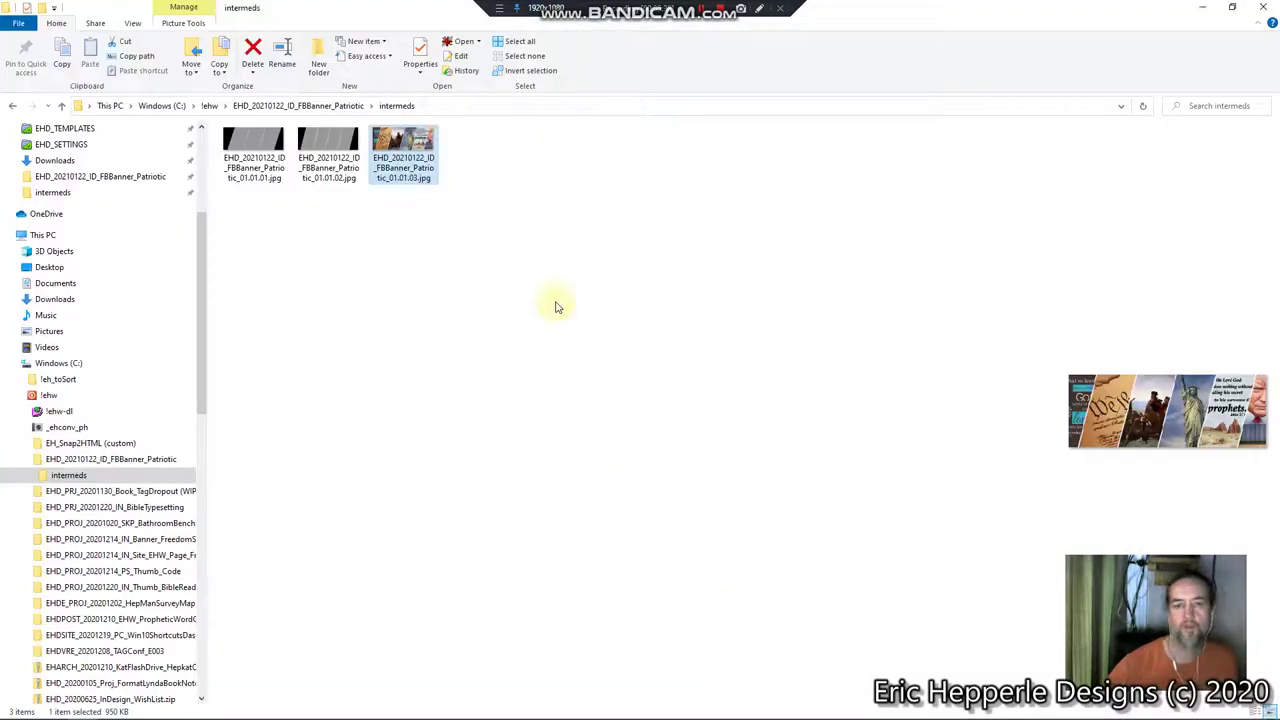
pyautogui.doubleClick(403, 149)
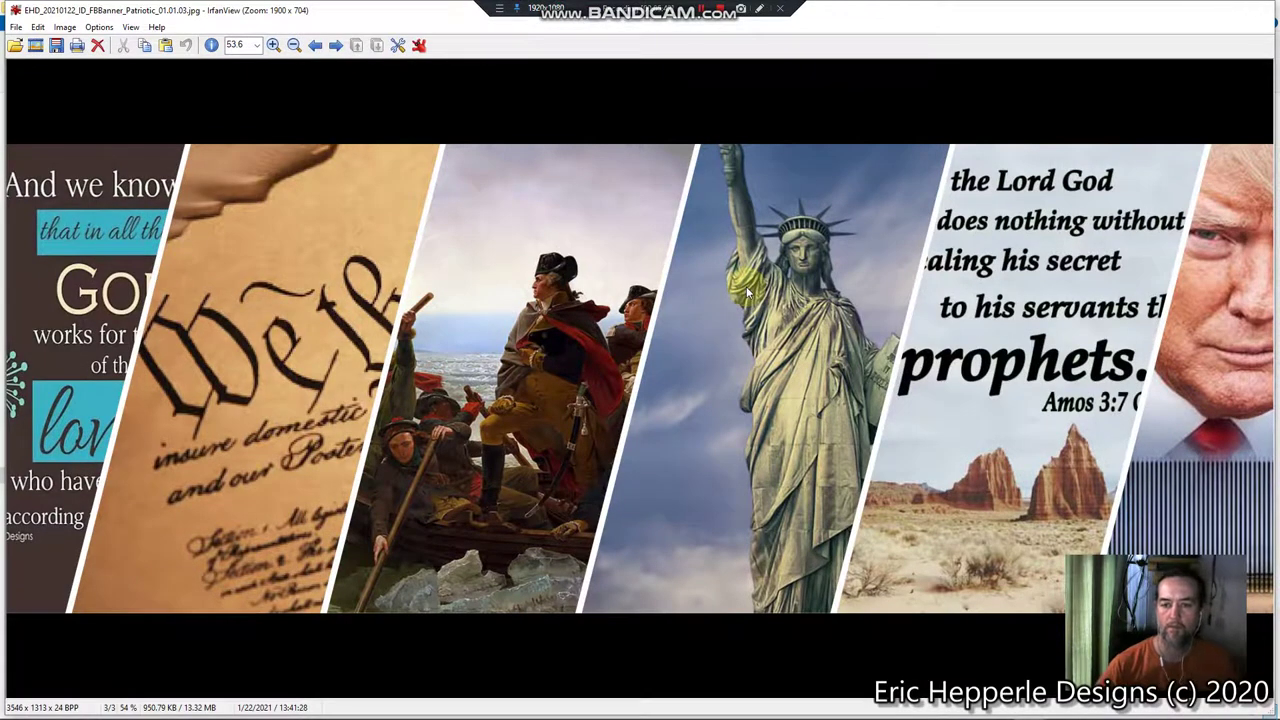
pyautogui.press('Escape')
# - Return to InDesign and create a text frame about 792 by 432 px starting over the banner's lower part, reading "Eric Hepperle Designs"
pyautogui.hotkey('alt', 'Tab')
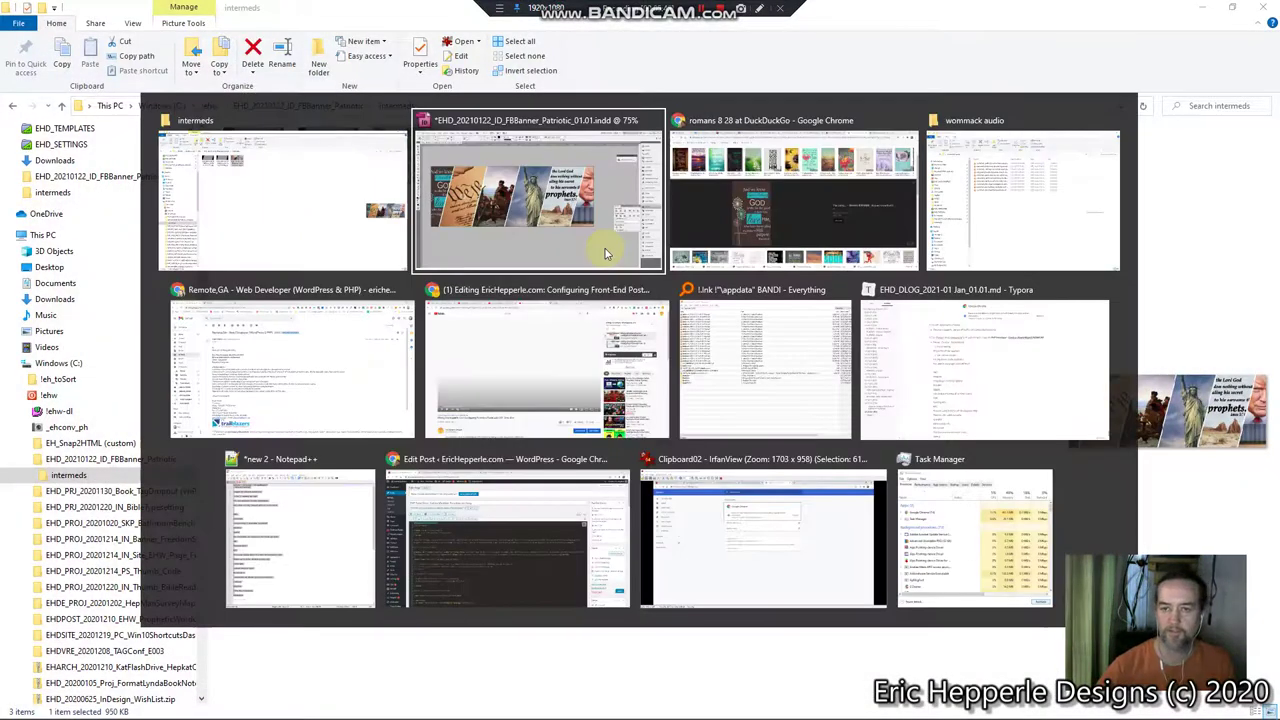
pyautogui.click(604, 253)
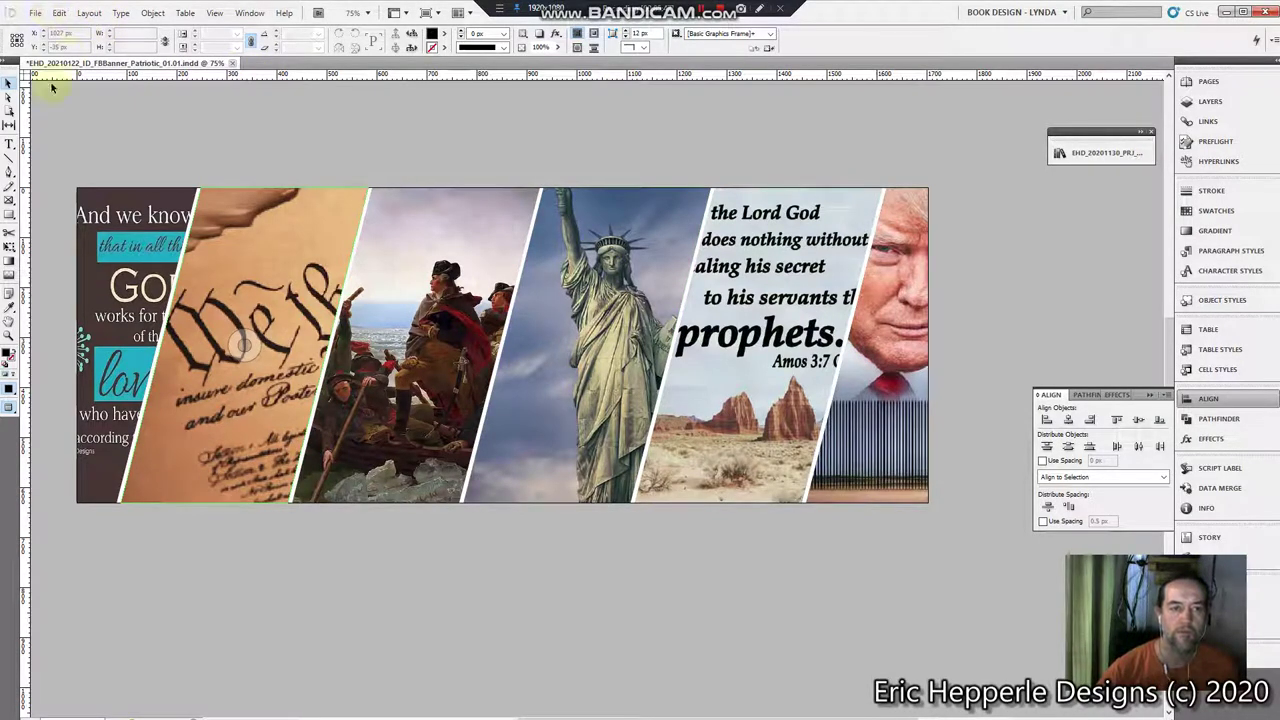
pyautogui.click(9, 143)
pyautogui.moveTo(615, 575); pyautogui.dragTo(838, 644)
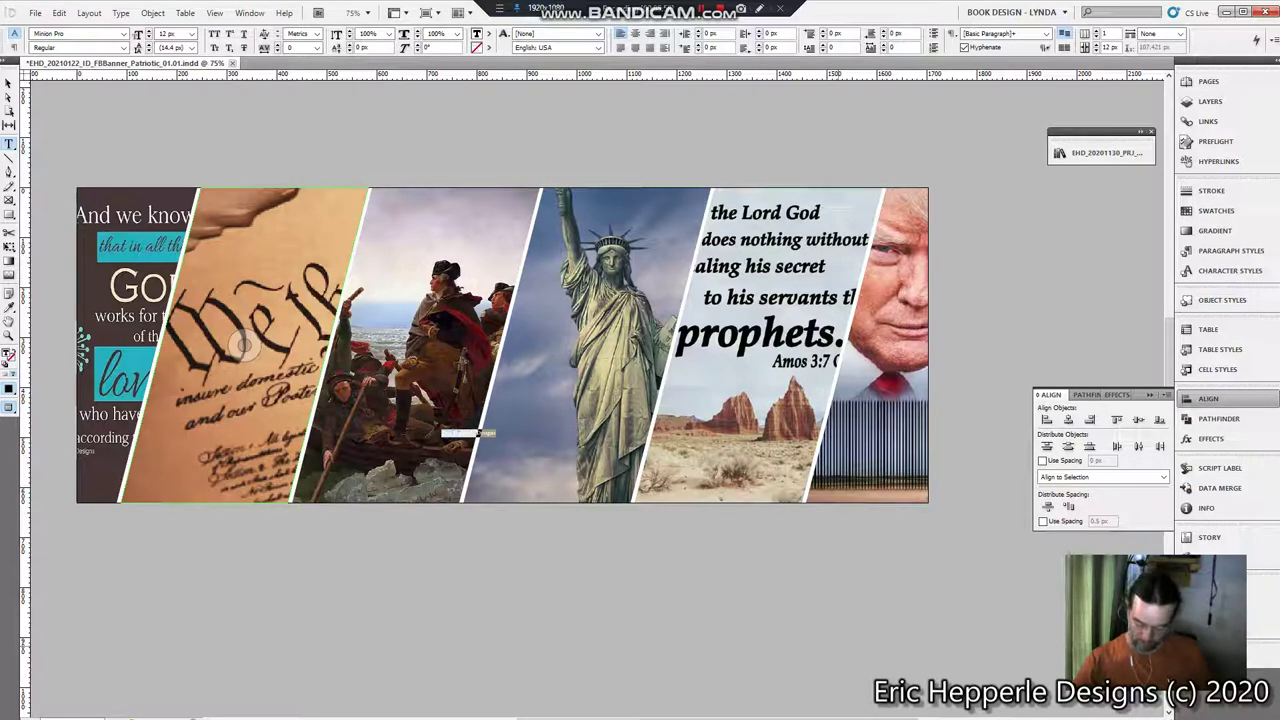
# - Enlarge the selected company name text to 74 px
pyautogui.hotkey('ctrl', 'shift', '.')
pyautogui.hotkey('ctrl', 'shift', '.')
pyautogui.hotkey('ctrl', 'shift', '.')
pyautogui.hotkey('ctrl', 'shift', '.')
pyautogui.hotkey('ctrl', 'shift', '.')
pyautogui.hotkey('ctrl', 'shift', '.')
pyautogui.hotkey('ctrl', 'shift', '.')
pyautogui.hotkey('ctrl', 'shift', '.')
pyautogui.hotkey('ctrl', 'shift', '.')
pyautogui.hotkey('ctrl', 'shift', '.')
pyautogui.hotkey('ctrl', 'shift', '.')
pyautogui.hotkey('ctrl', 'shift', '.')
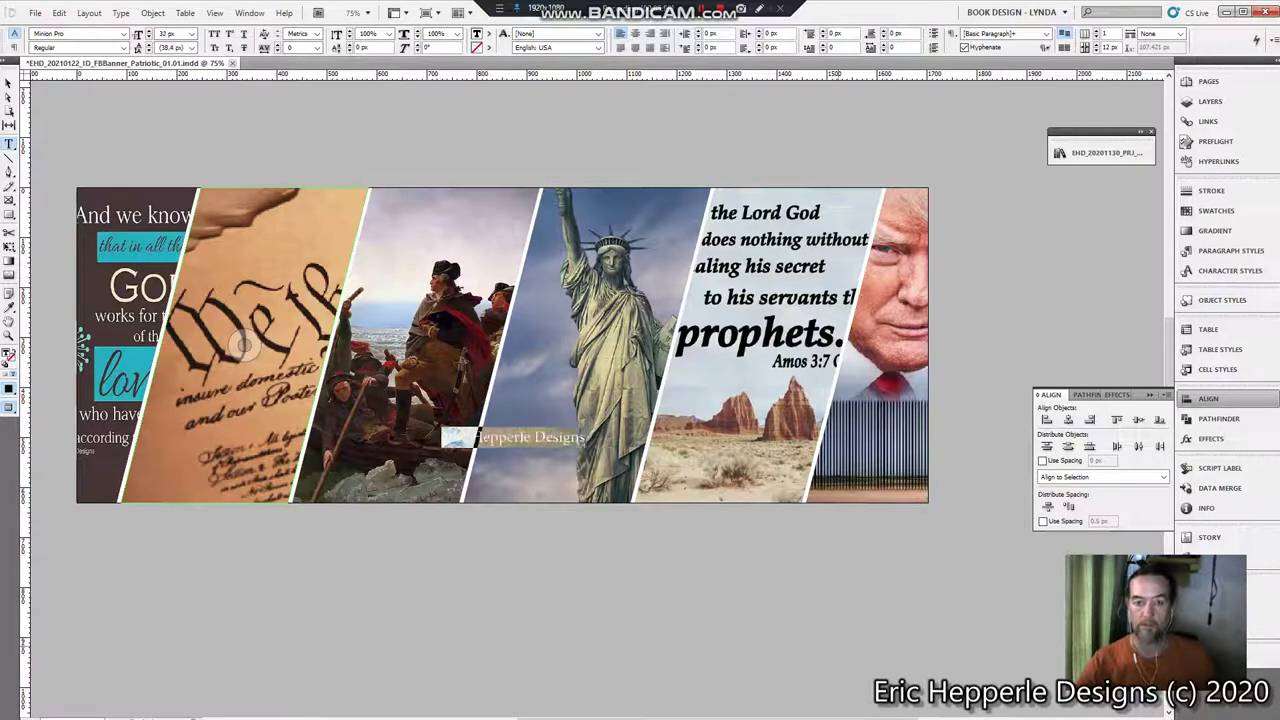
pyautogui.hotkey('ctrl', 'shift', '.')
pyautogui.hotkey('ctrl', 'shift', '.')
pyautogui.hotkey('ctrl', 'shift', '.')
pyautogui.hotkey('ctrl', 'shift', '.')
pyautogui.hotkey('ctrl', 'shift', '.')
pyautogui.hotkey('ctrl', 'shift', '.')
pyautogui.hotkey('ctrl', 'shift', '.')
pyautogui.hotkey('ctrl', 'shift', '.')
pyautogui.hotkey('ctrl', 'shift', '.')
pyautogui.hotkey('ctrl', 'shift', '.')
pyautogui.hotkey('ctrl', 'shift', '.')
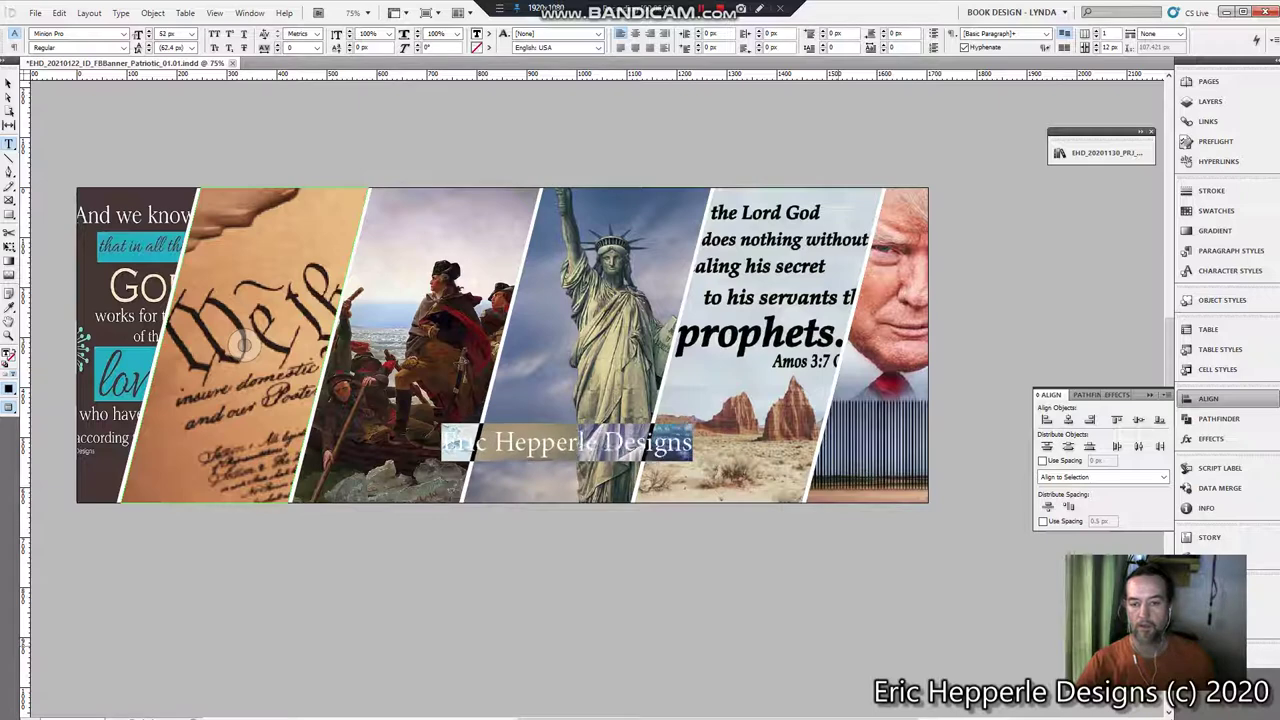
pyautogui.hotkey('ctrl', 'shift', '.')
pyautogui.hotkey('ctrl', 'shift', '.')
pyautogui.hotkey('ctrl', 'shift', '.')
pyautogui.hotkey('ctrl', 'shift', '.')
pyautogui.hotkey('ctrl', 'shift', '.')
pyautogui.hotkey('ctrl', 'shift', '.')
pyautogui.hotkey('ctrl', 'shift', '.')
pyautogui.hotkey('ctrl', 'shift', '.')
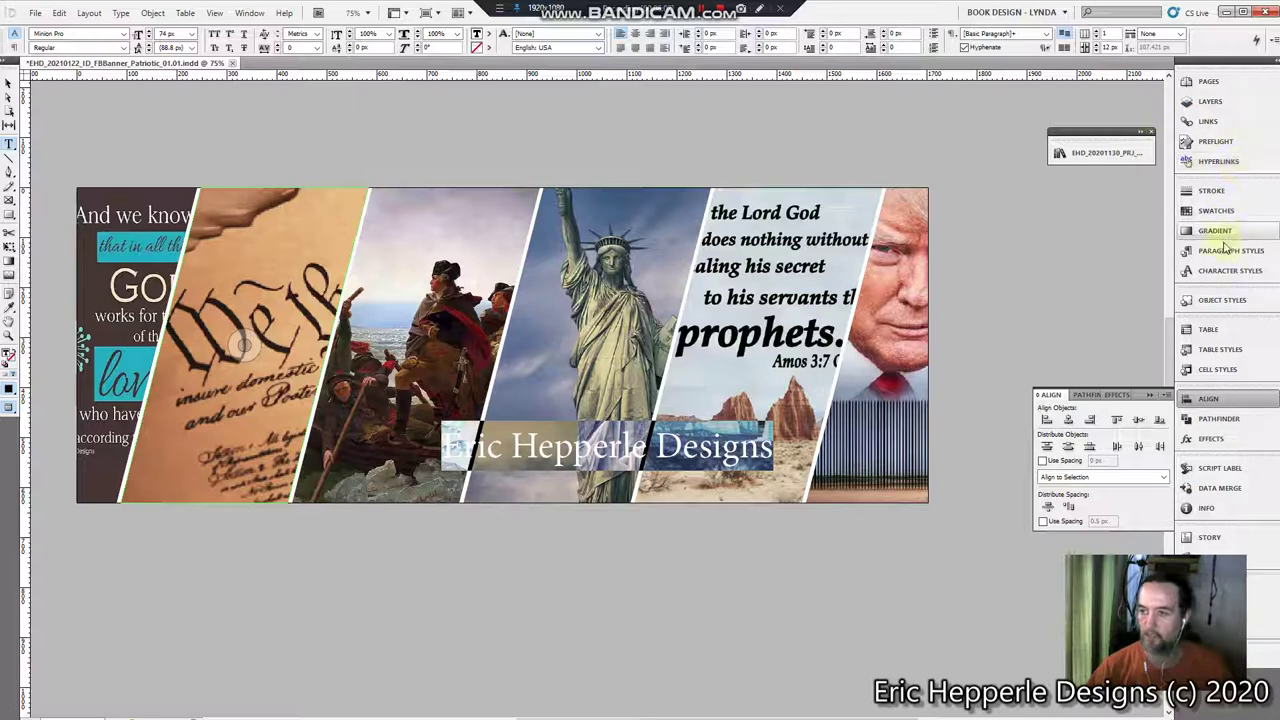
# - Fill the company name text with the [Paper] swatch
pyautogui.click(1222, 211)
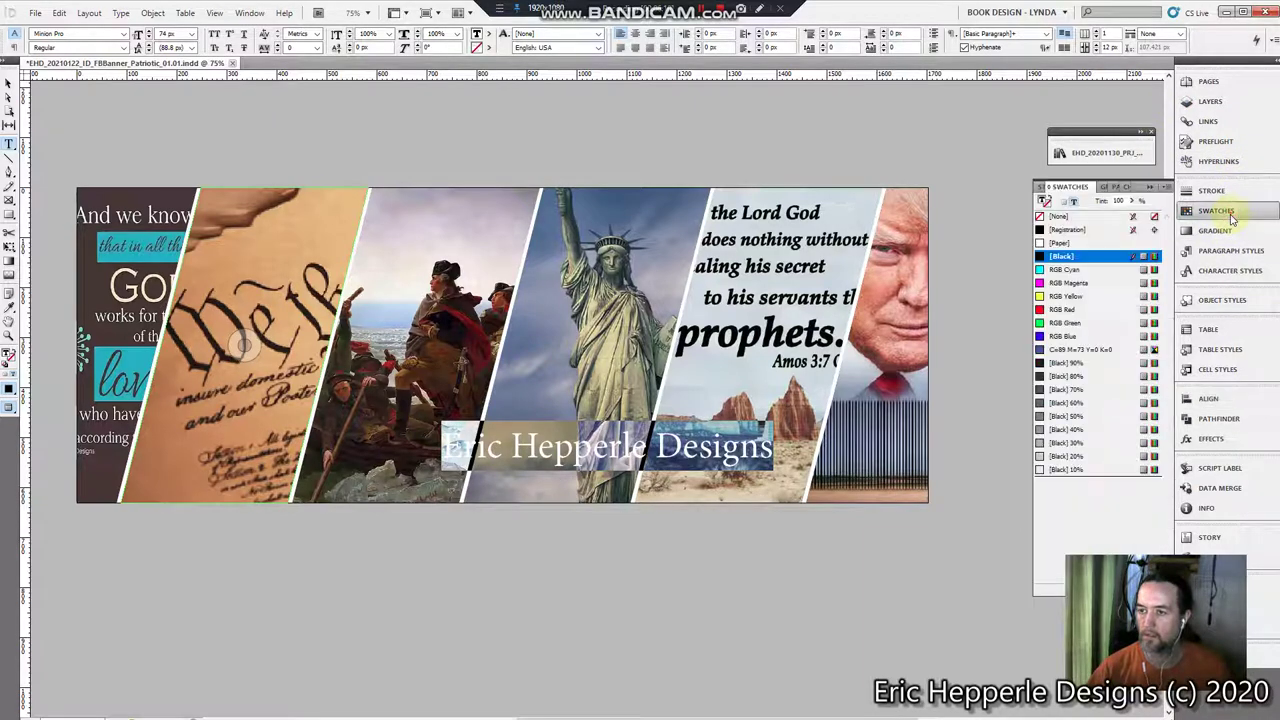
pyautogui.click(1043, 203)
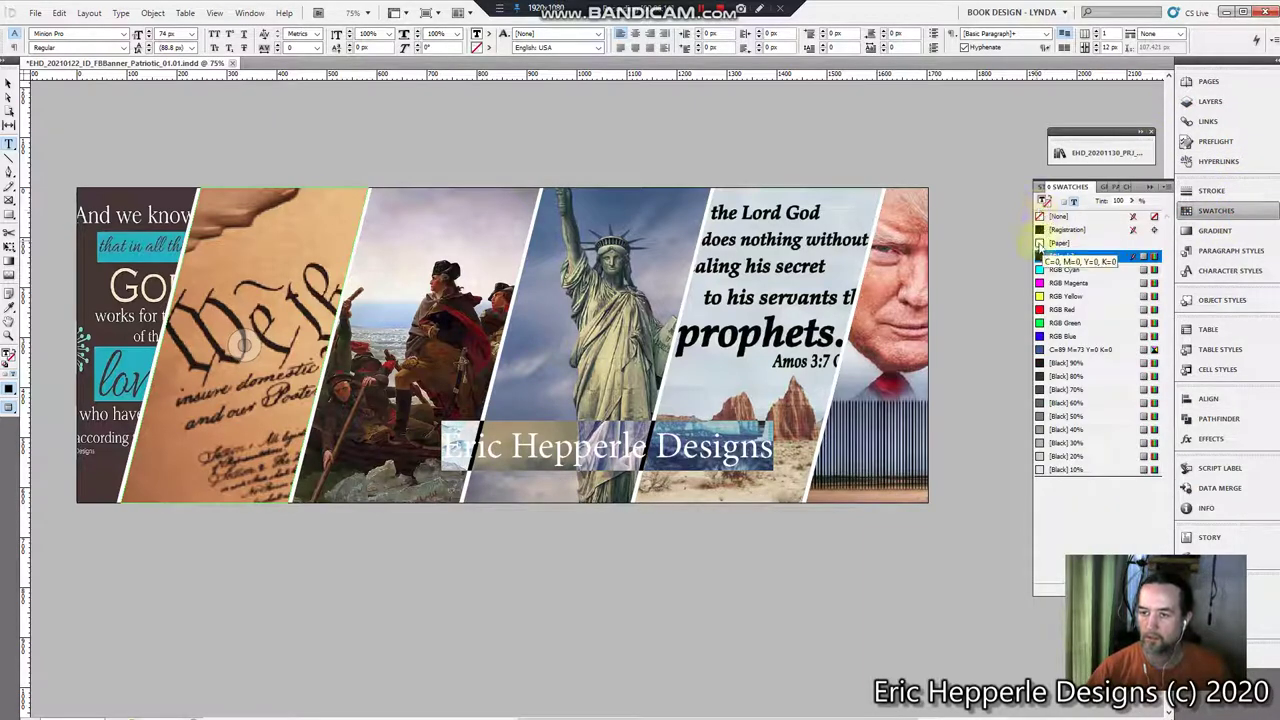
pyautogui.click(1062, 243)
pyautogui.click(825, 589)
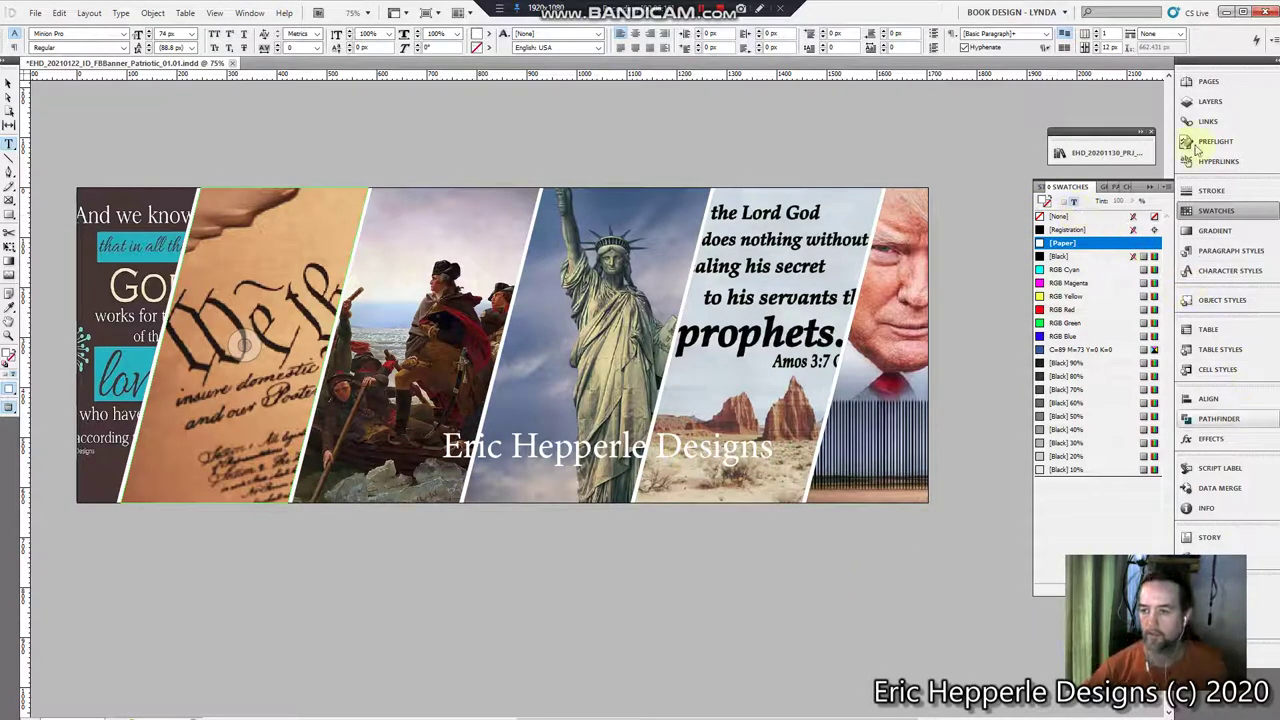
# - Move the company name text frame from the DIAGS layer to the Text layer, and expand the Text layer to select it there
pyautogui.click(1210, 101)
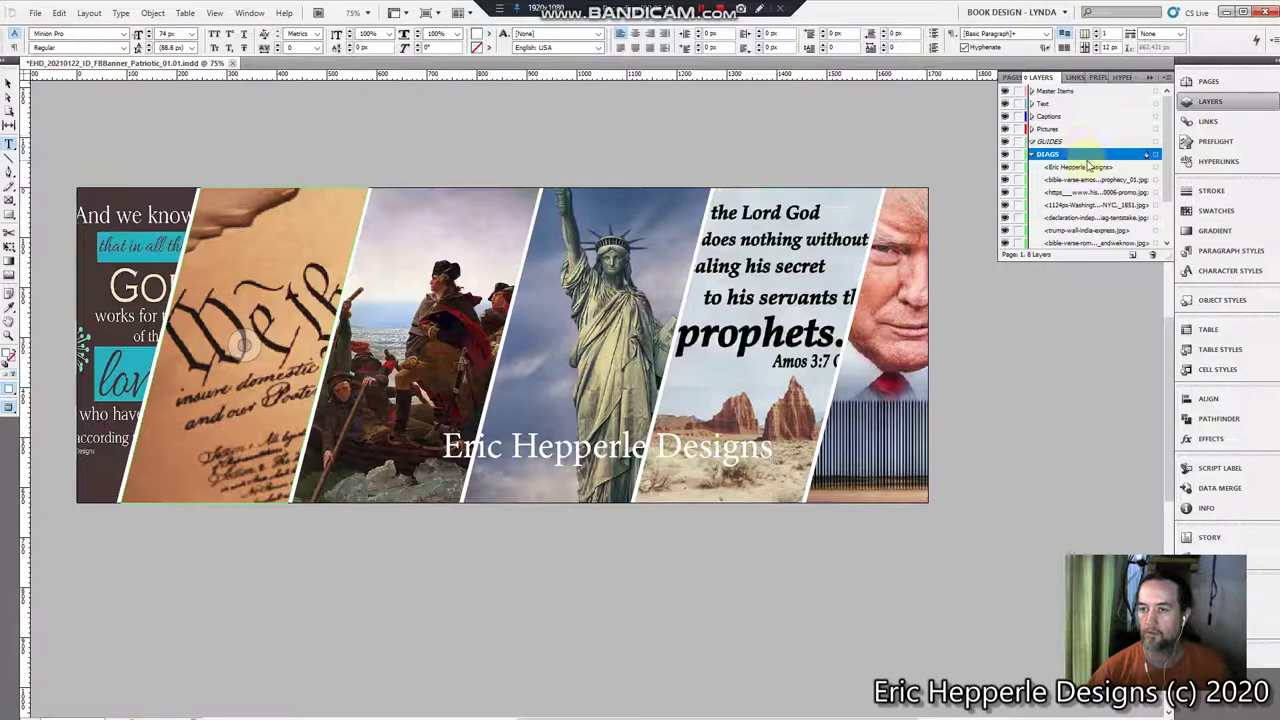
pyautogui.scroll(-1, 1147, 224)
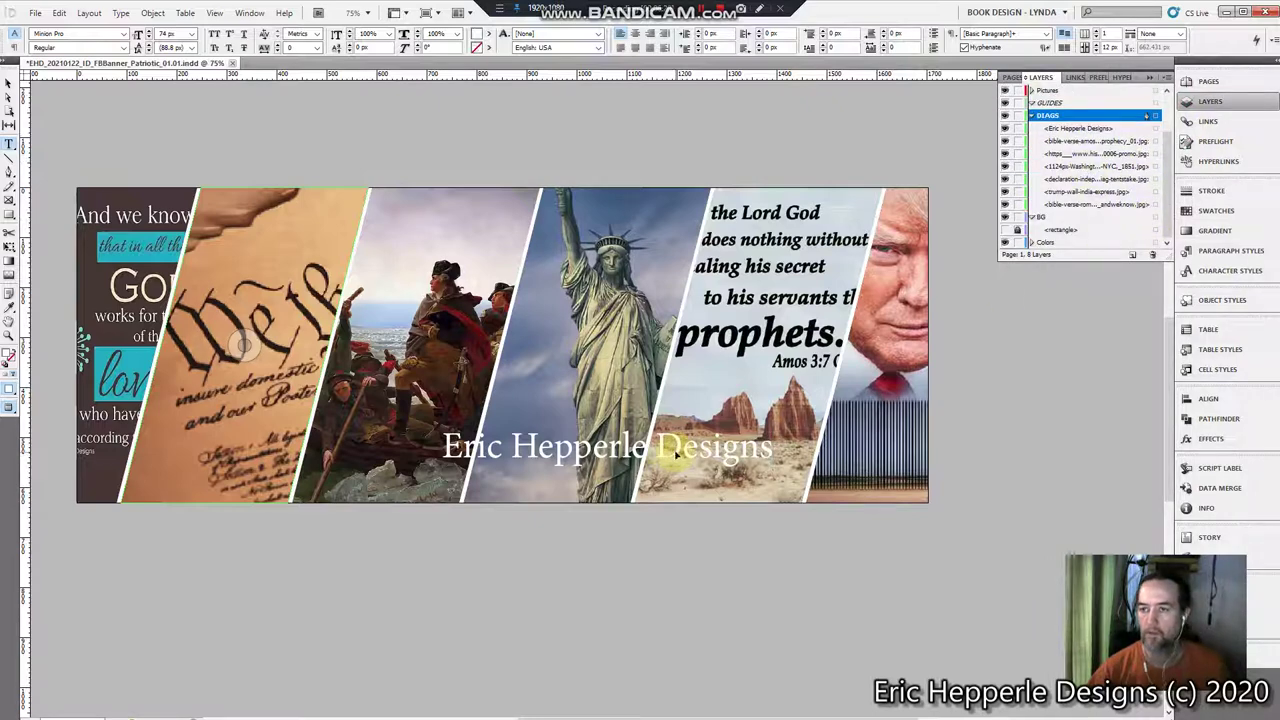
pyautogui.press('Escape')
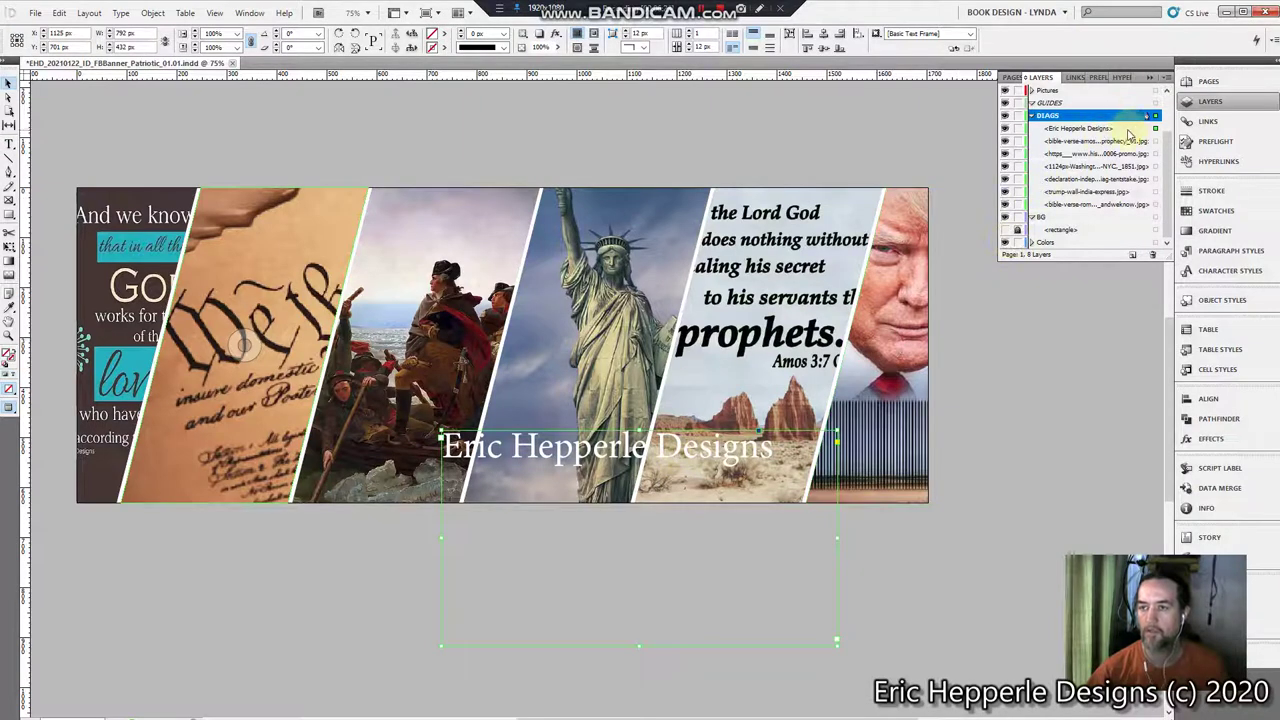
pyautogui.scroll(3, 1088, 140)
pyautogui.click(1080, 167)
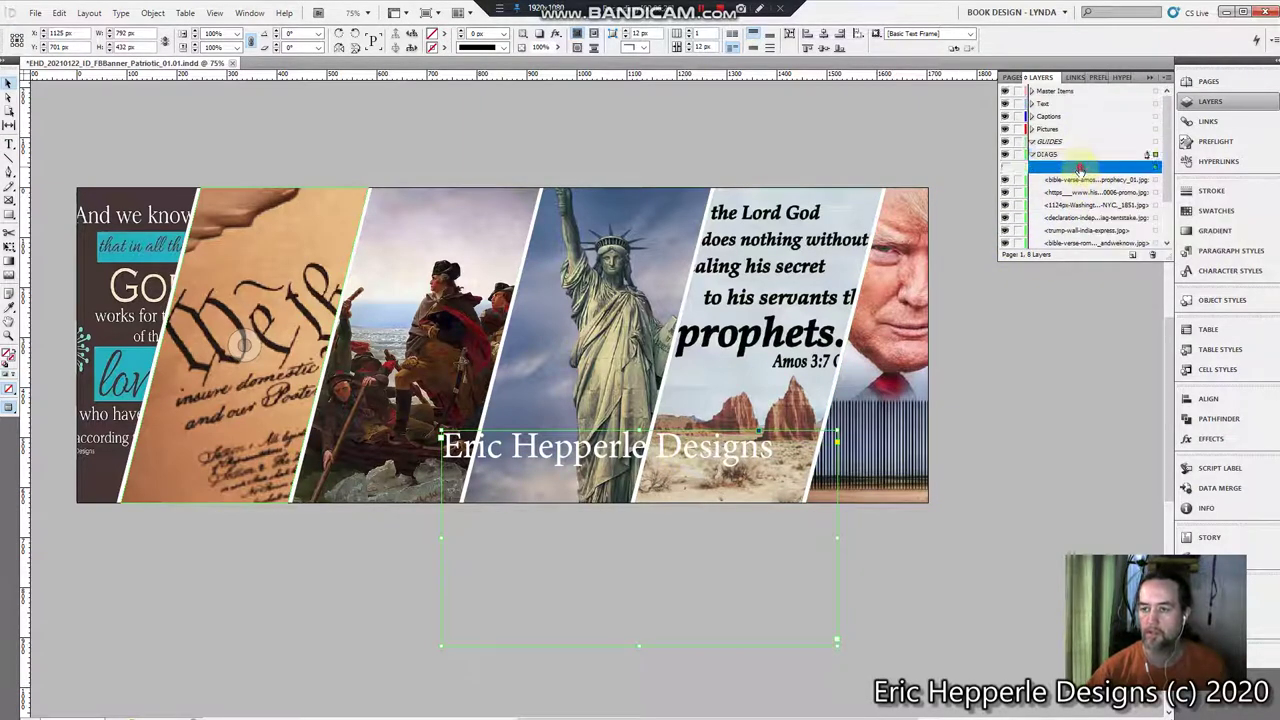
pyautogui.moveTo(1080, 167); pyautogui.dragTo(1108, 118)
pyautogui.click(1031, 103)
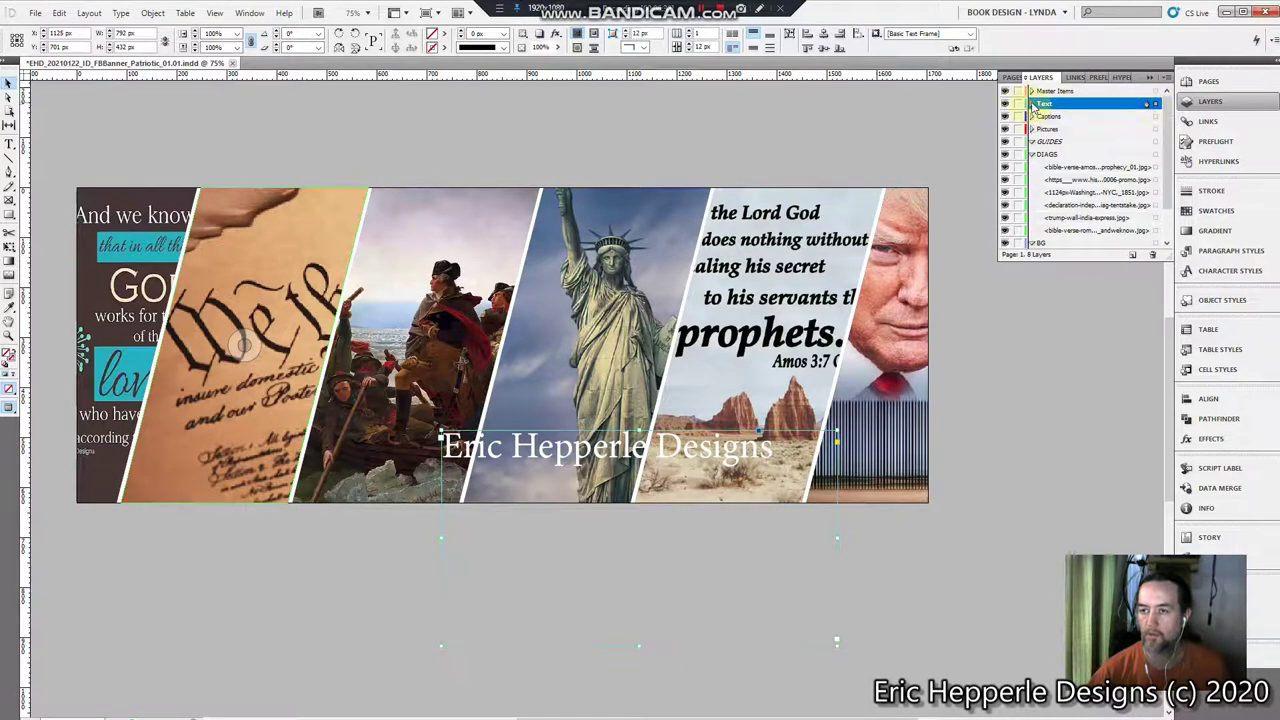
pyautogui.click(1098, 117)
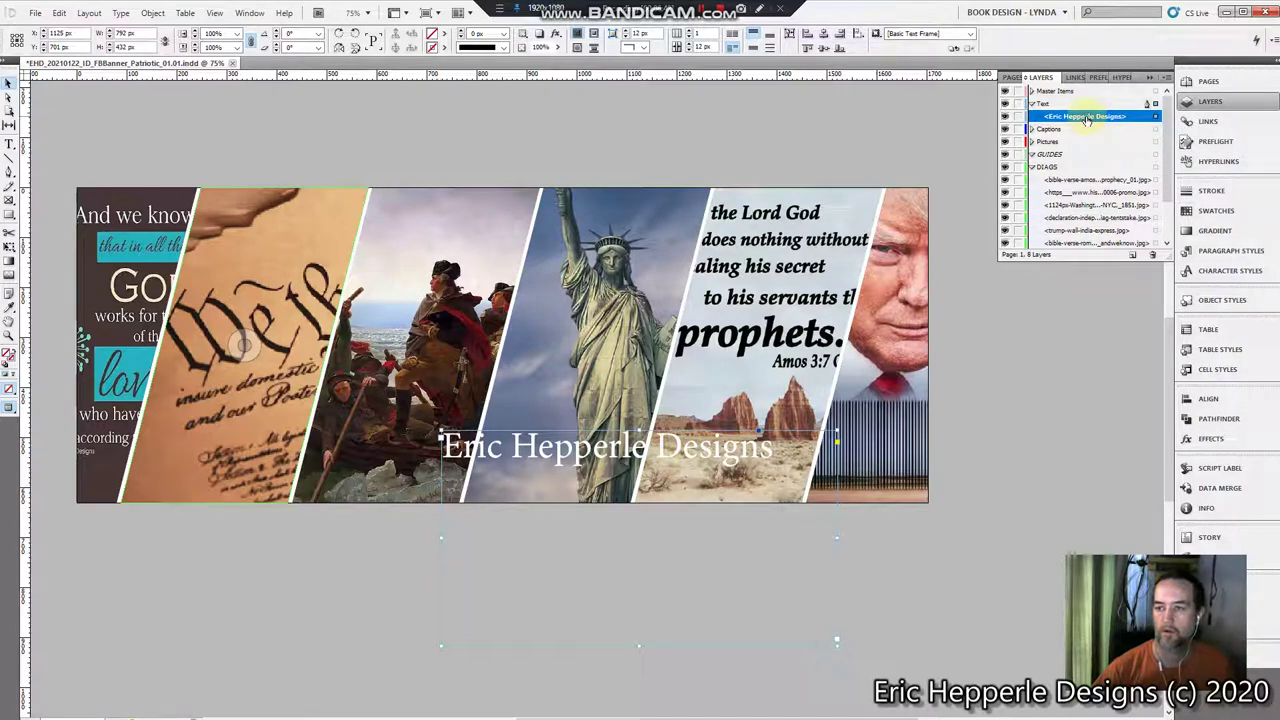
# - Apply a Multiply drop shadow at 75% opacity with 7 px offsets and 5 px size to the company name text frame
pyautogui.click(1138, 121)
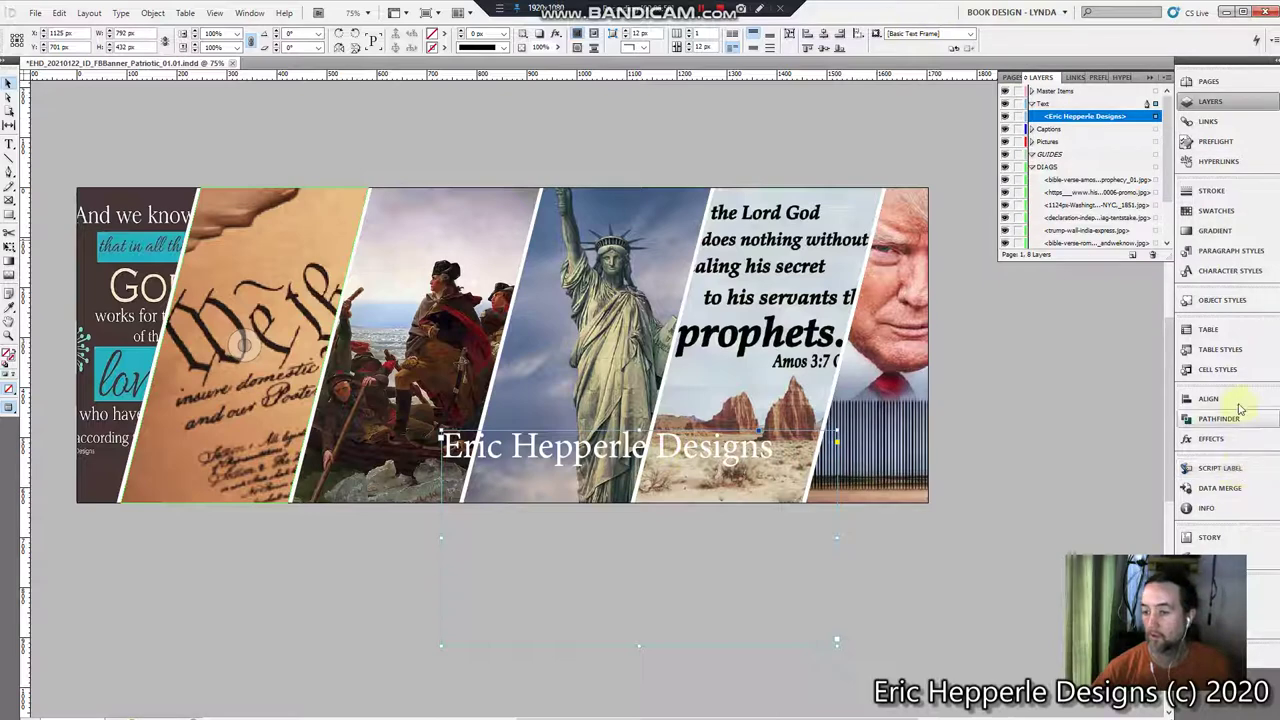
pyautogui.click(1203, 439)
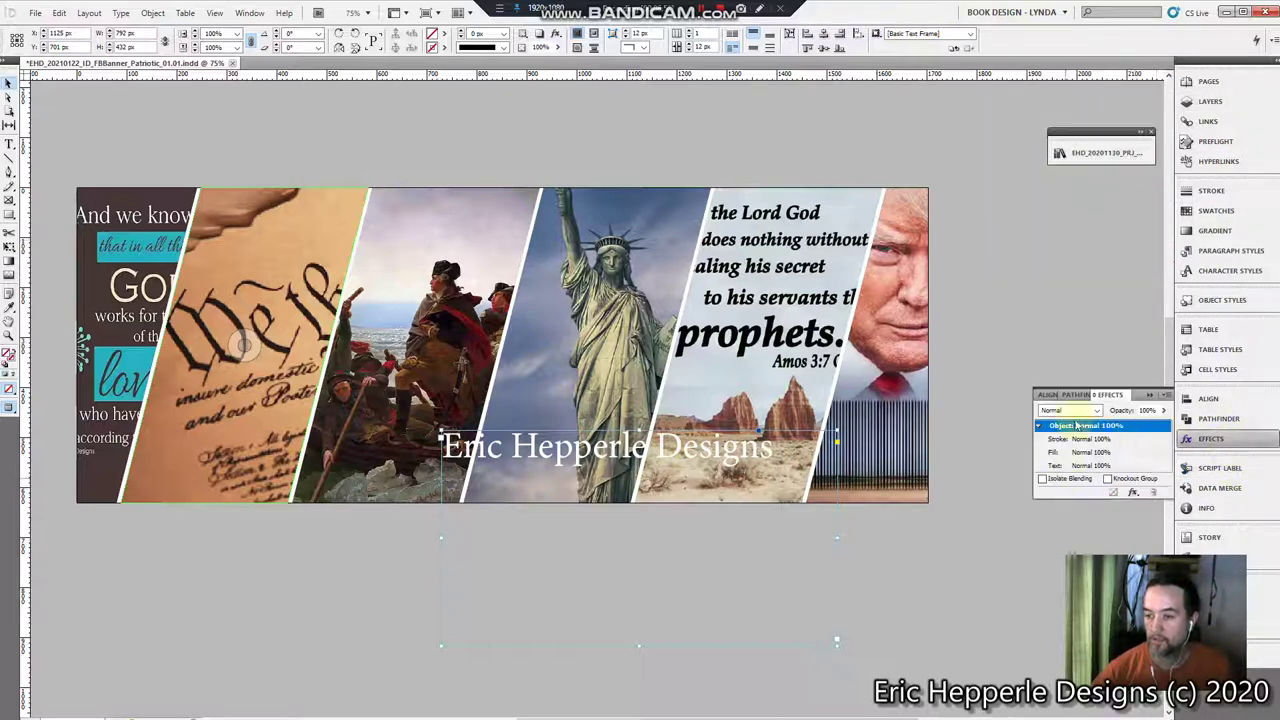
pyautogui.click(1164, 396)
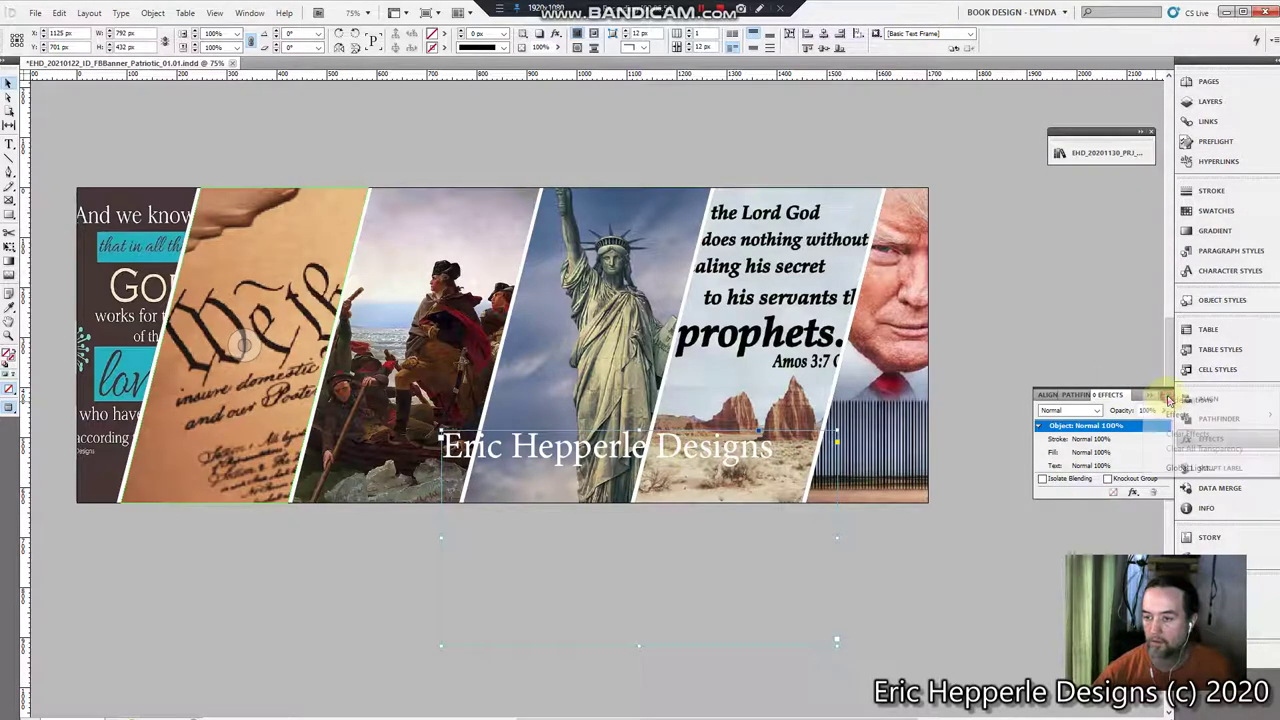
pyautogui.moveTo(1177, 416)
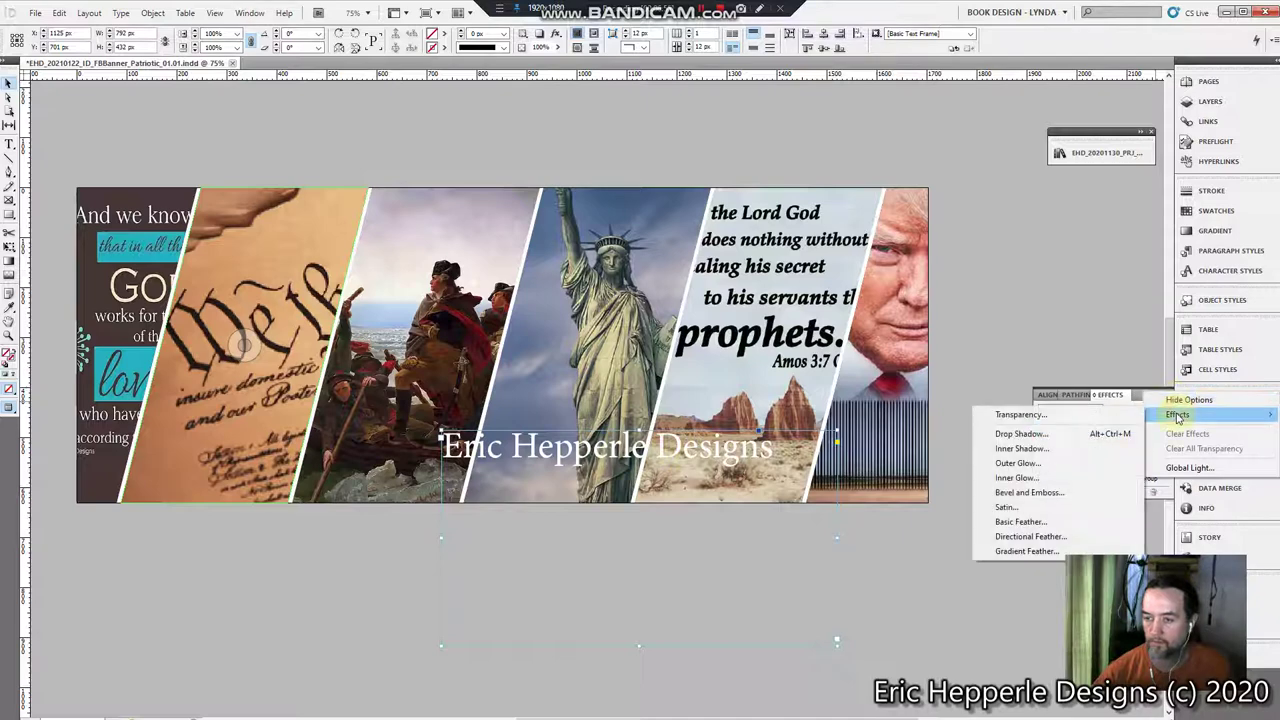
pyautogui.click(1095, 434)
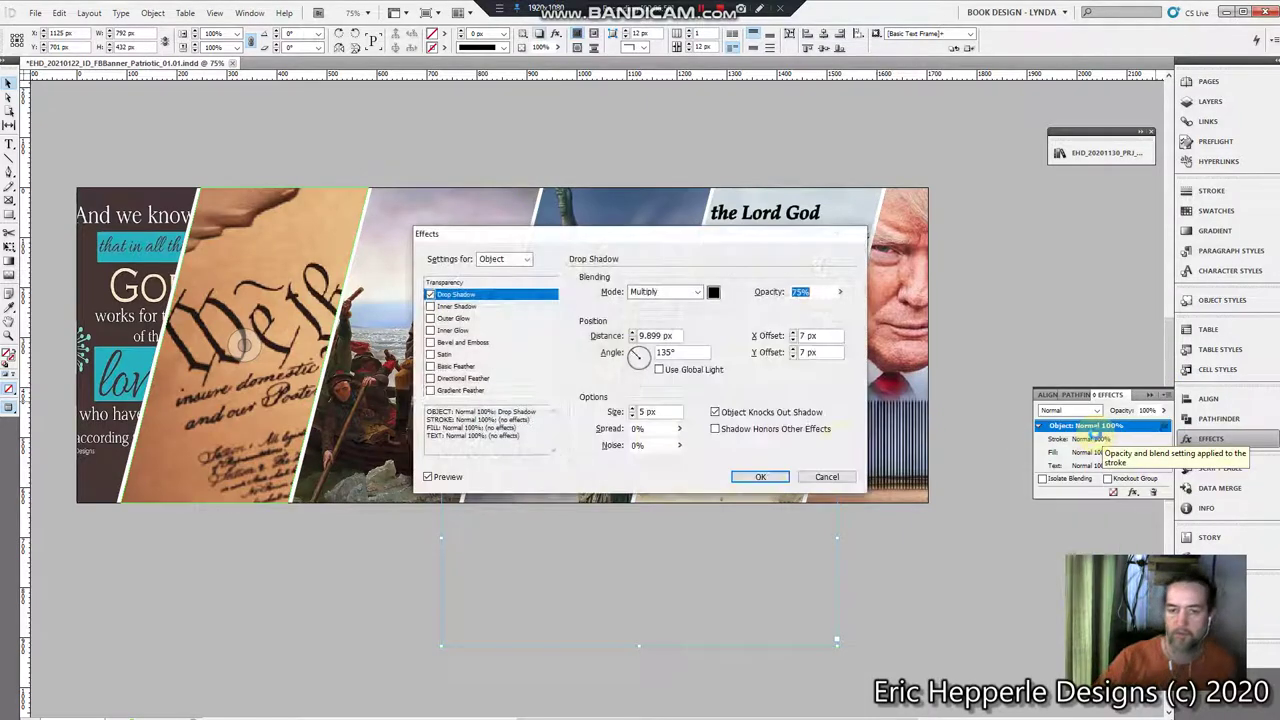
pyautogui.moveTo(684, 240); pyautogui.dragTo(940, 110)
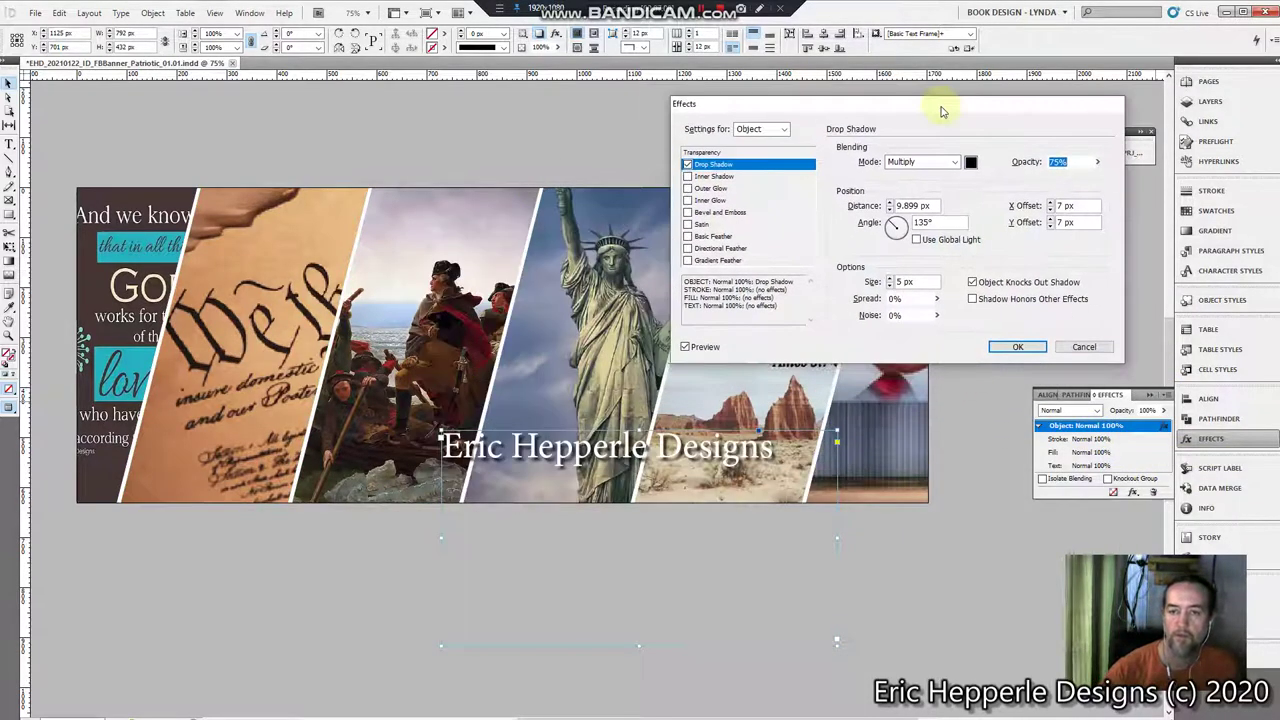
pyautogui.click(1012, 347)
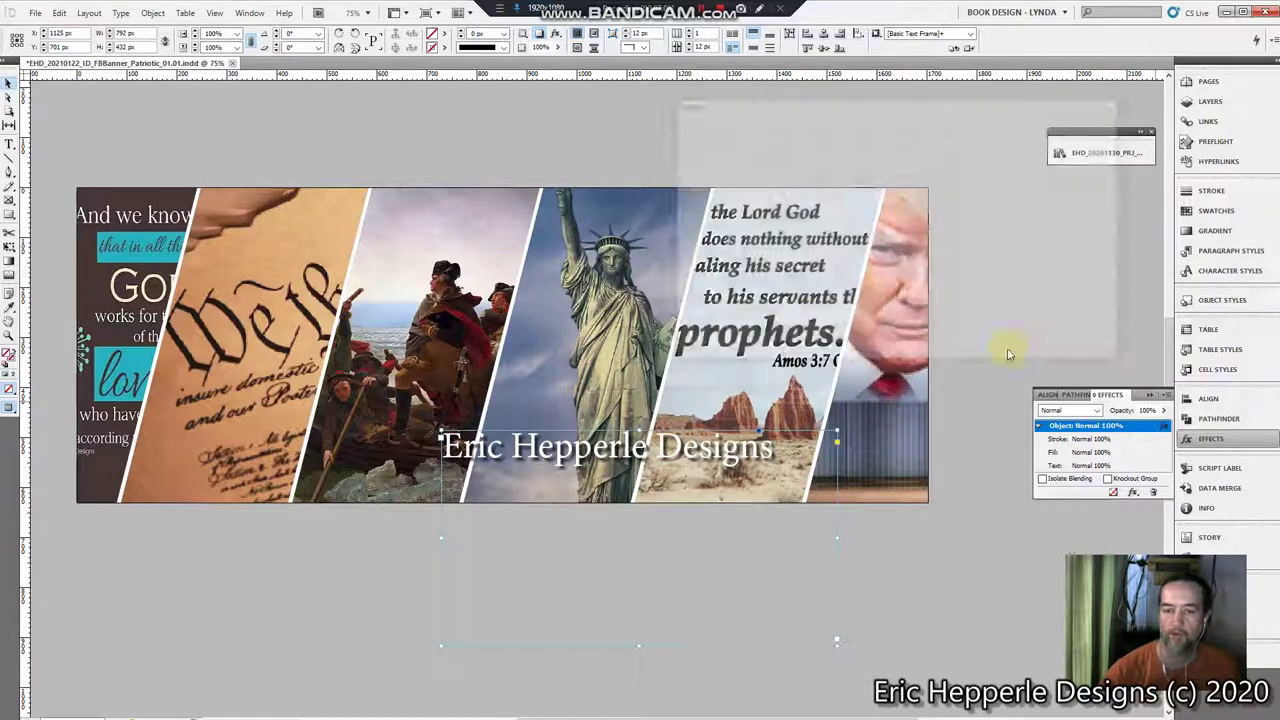
pyautogui.click(771, 509)
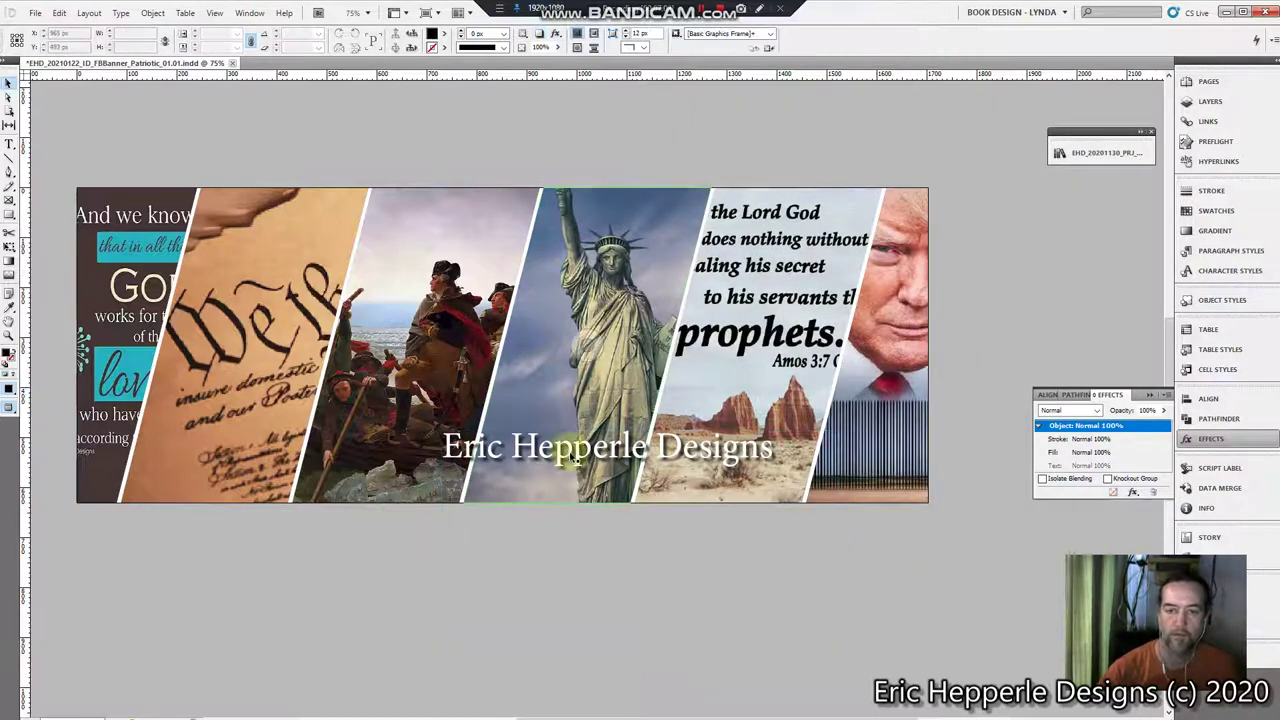
# - Duplicate the company name text frame about 52 px right and 52 px down, and replace the copy's text with "(c) 2021"
pyautogui.click(585, 457)
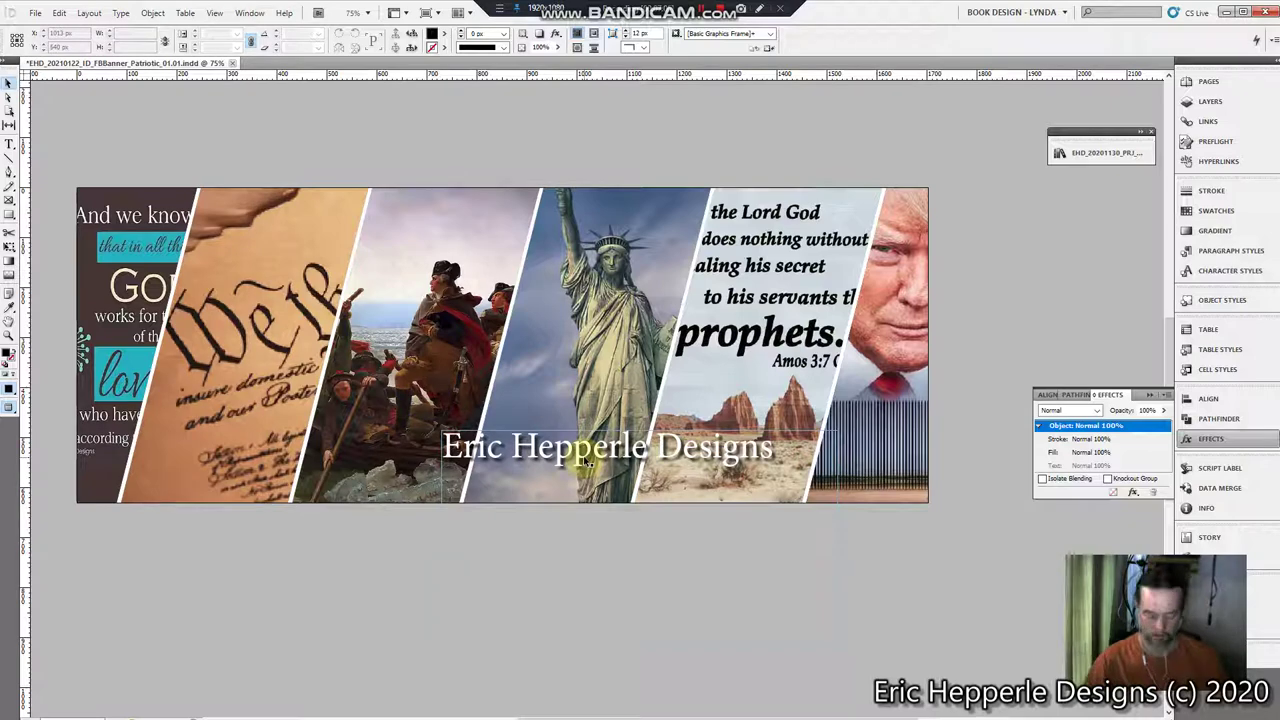
pyautogui.moveTo(586, 462); pyautogui.dragTo(612, 503)
pyautogui.press('t')
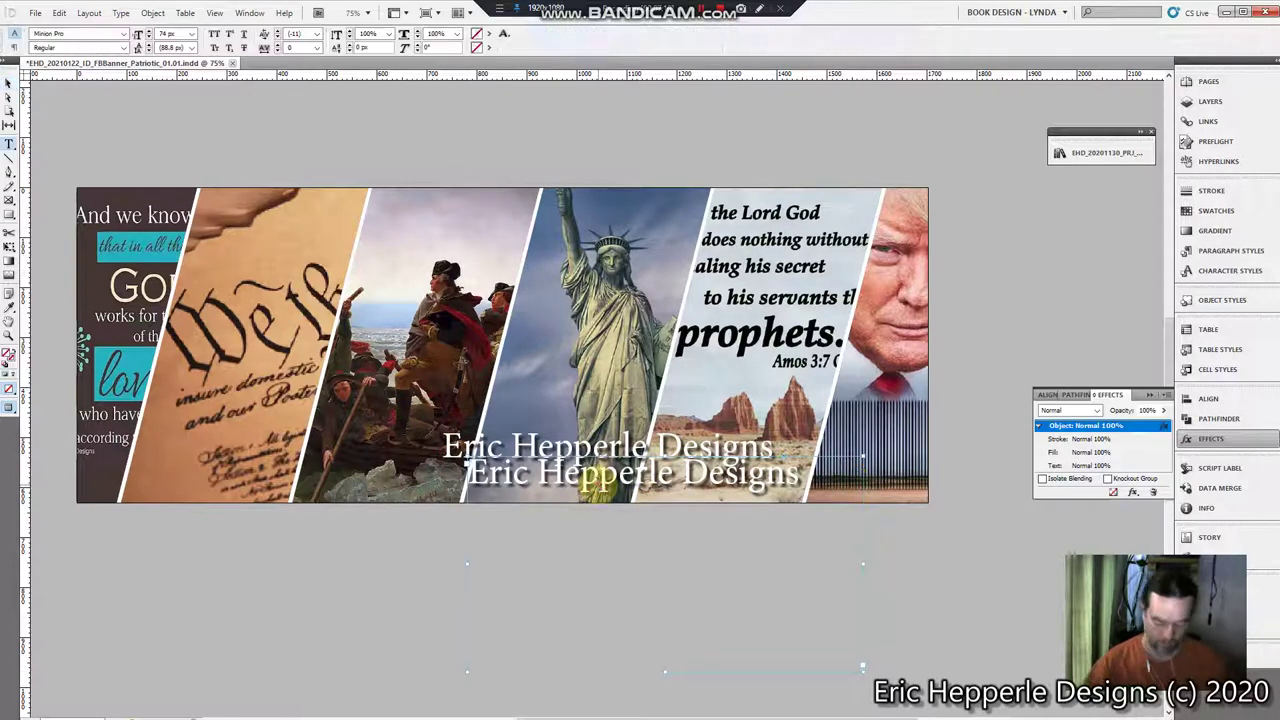
pyautogui.hotkey('ctrl', 'a')
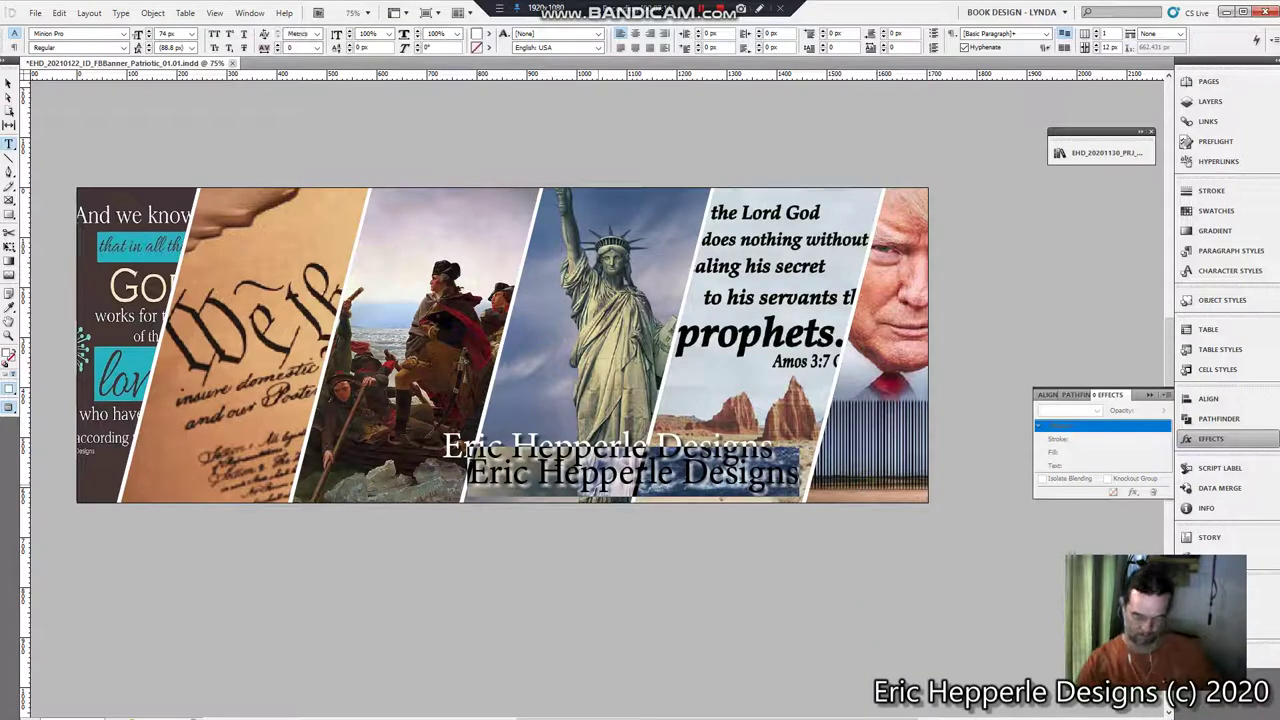
pyautogui.write('(c')
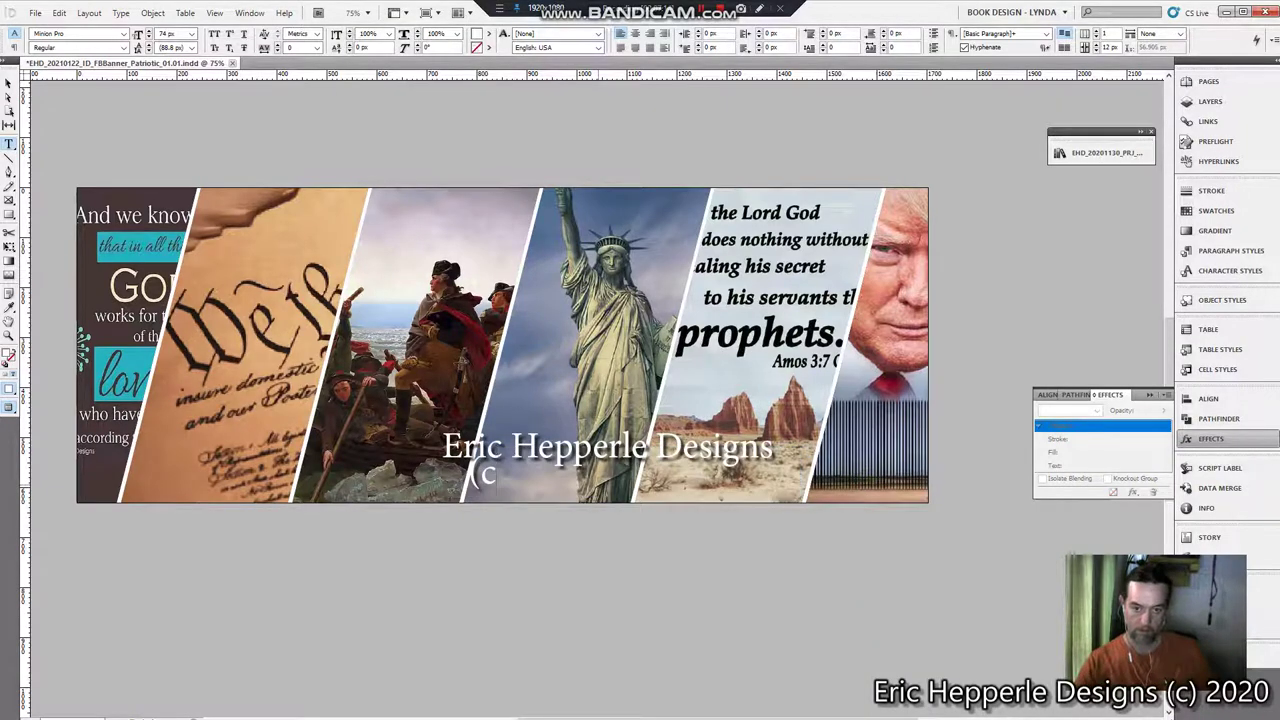
pyautogui.write(') 2021')
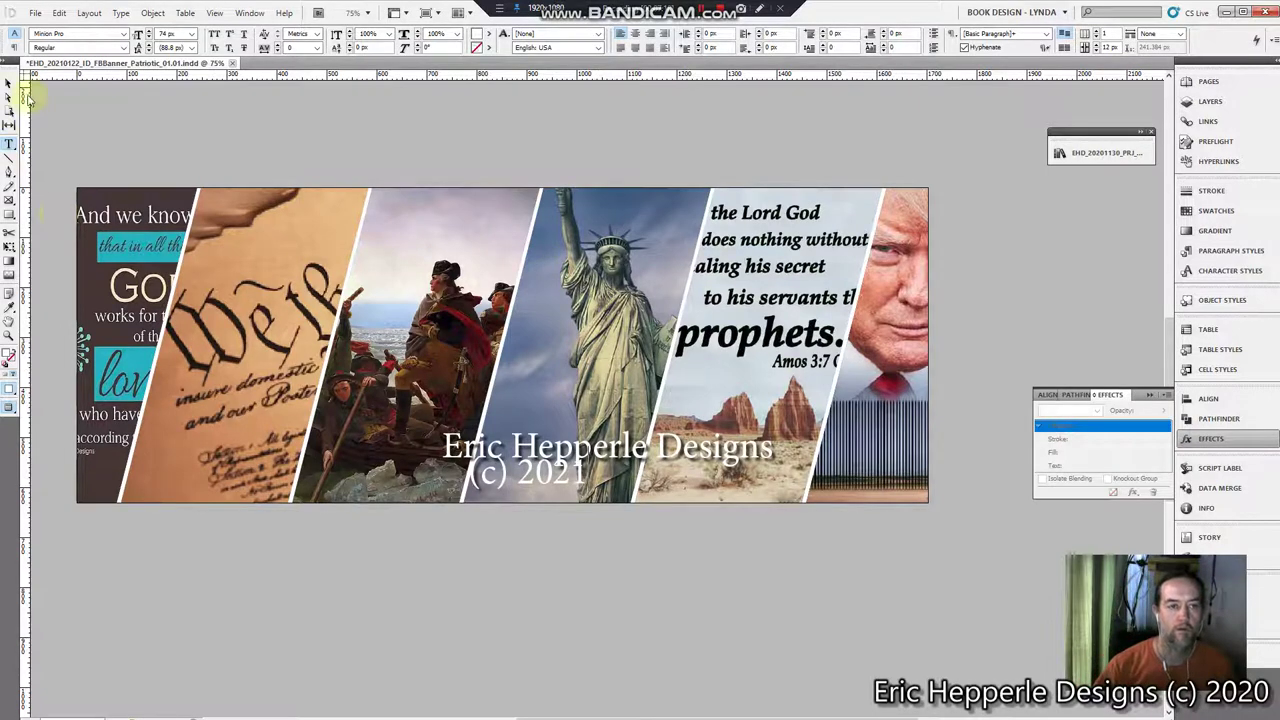
pyautogui.click(7, 85)
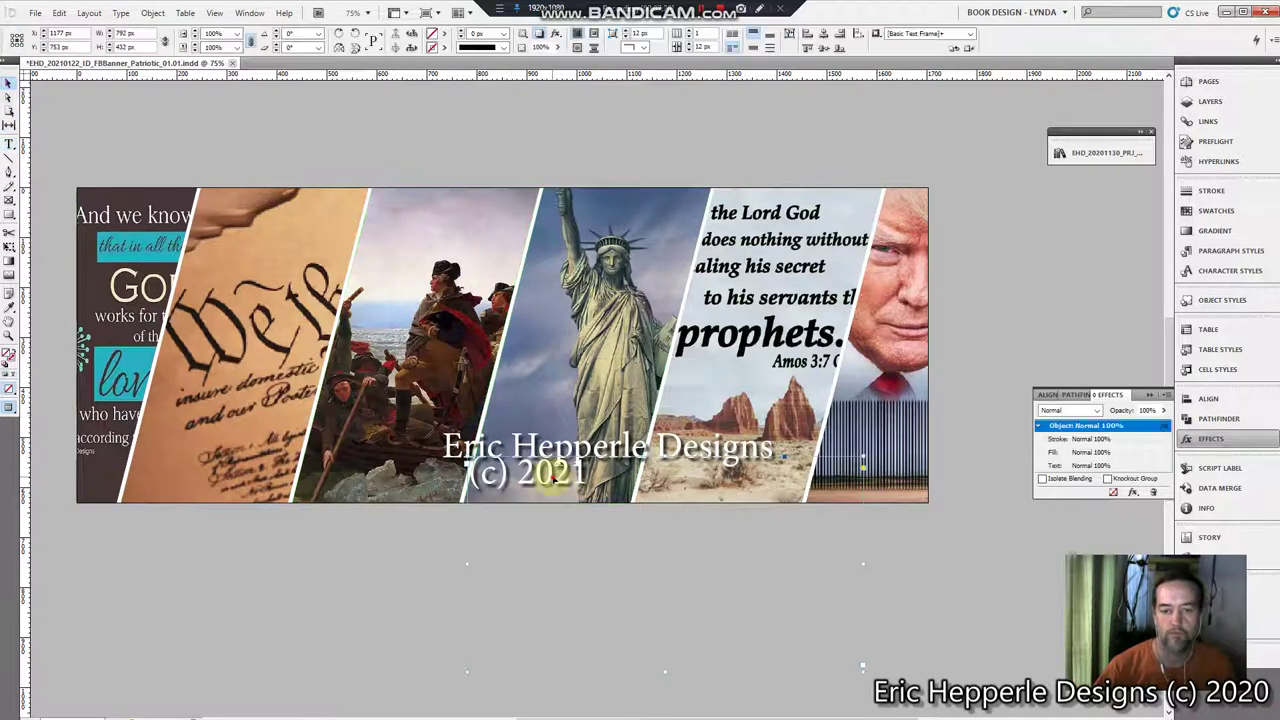
# - Fit the "(c) 2021" frame to its text, scale it down, and place it beneath the end of the company name
pyautogui.moveTo(550, 478); pyautogui.dragTo(747, 497)
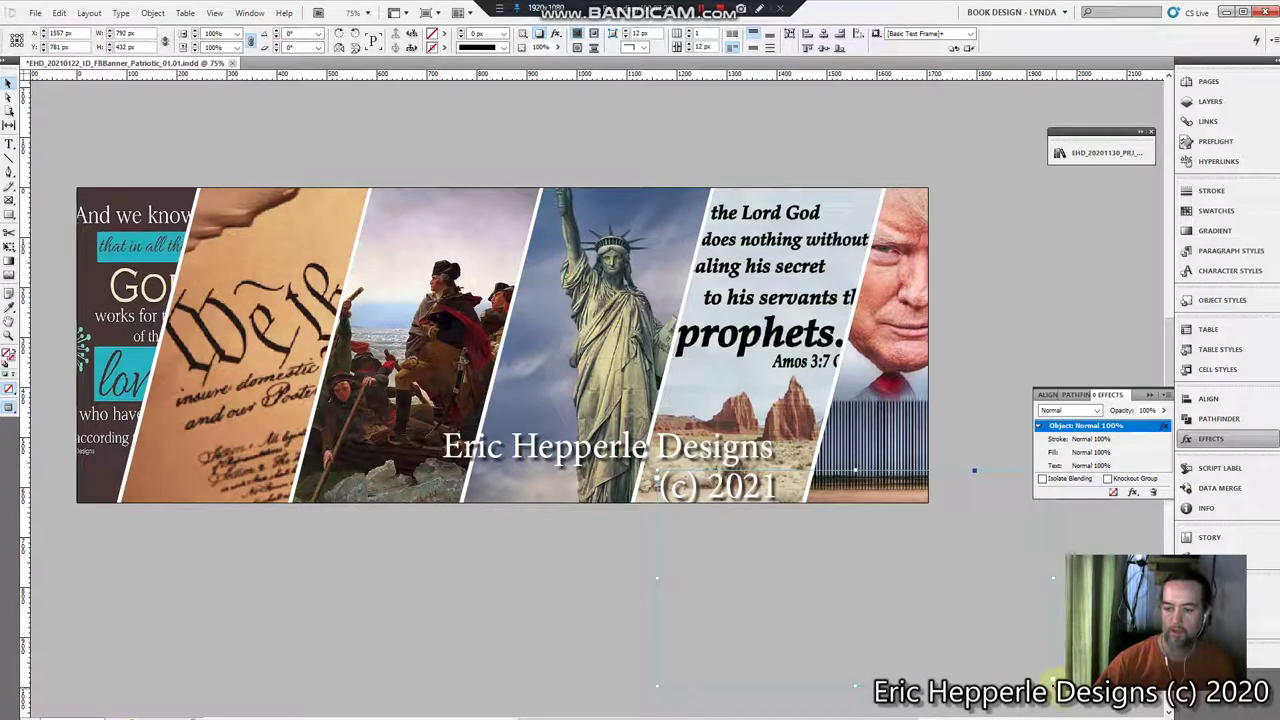
pyautogui.click(775, 497)
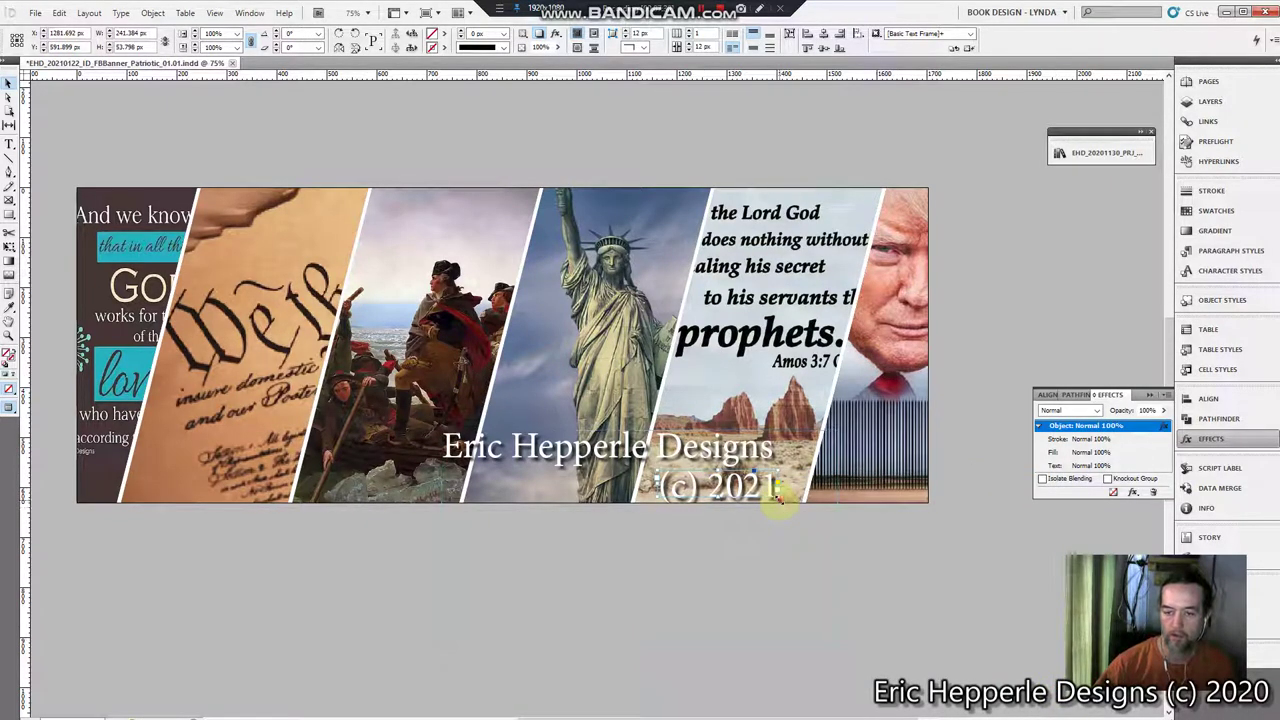
pyautogui.moveTo(778, 498)
pyautogui.mouseDown()
pyautogui.moveTo(795, 505)
pyautogui.moveTo(748, 486)
pyautogui.moveTo(763, 486)
pyautogui.mouseUp()
pyautogui.click(742, 484)
pyautogui.click(802, 617)
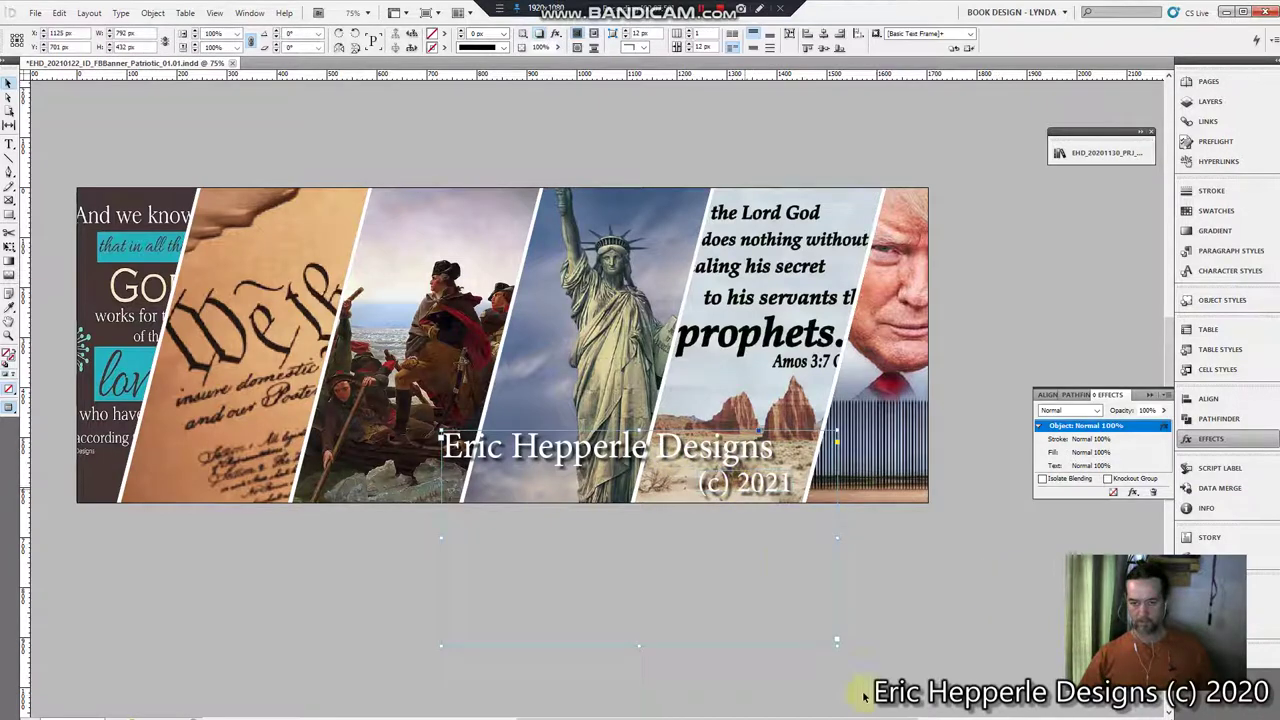
# - Fit the company name frame to its text, and scale both text frames together to about 72%, roughly 506 px wide overall
pyautogui.doubleClick(838, 647)
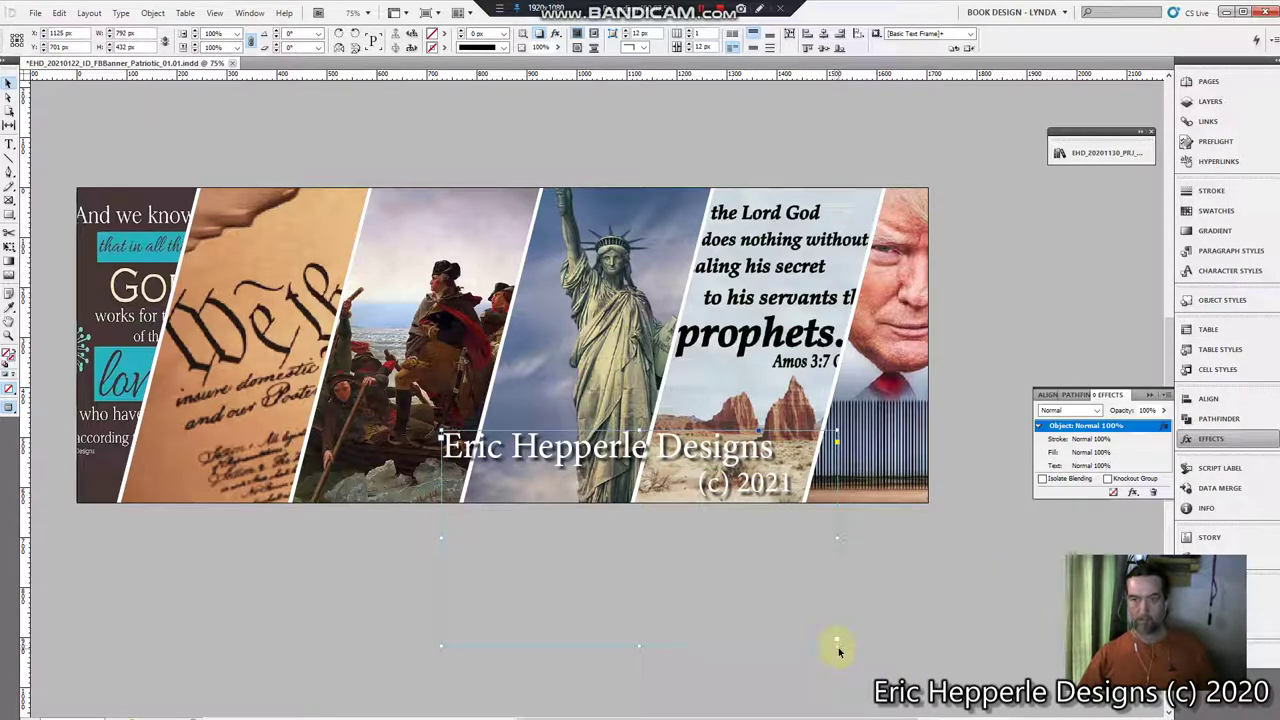
pyautogui.click(758, 484)
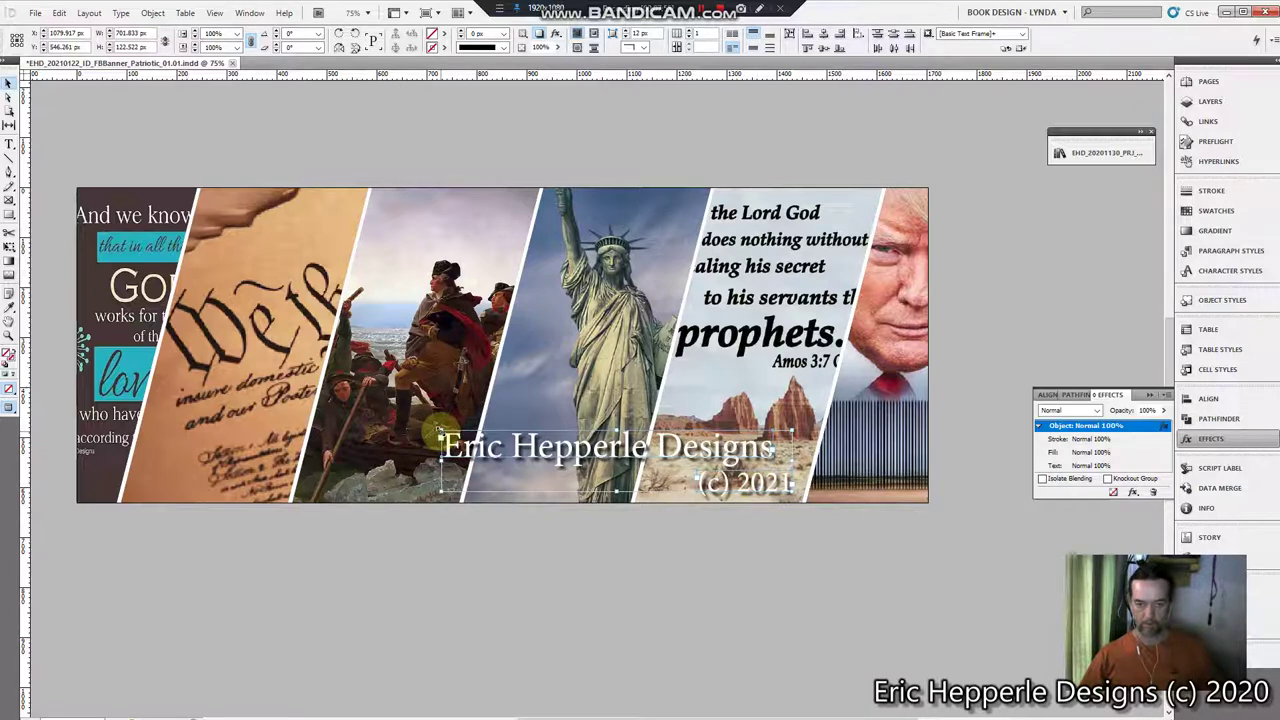
pyautogui.moveTo(440, 430); pyautogui.dragTo(538, 463)
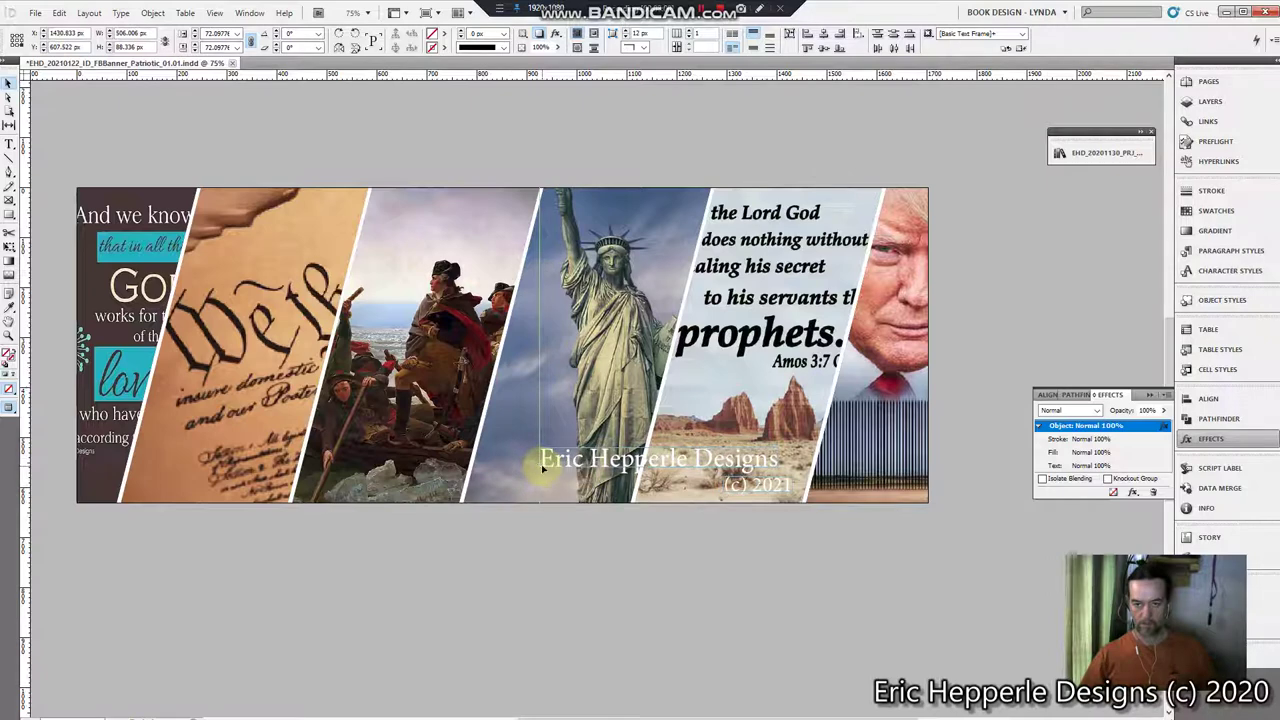
pyautogui.click(688, 611)
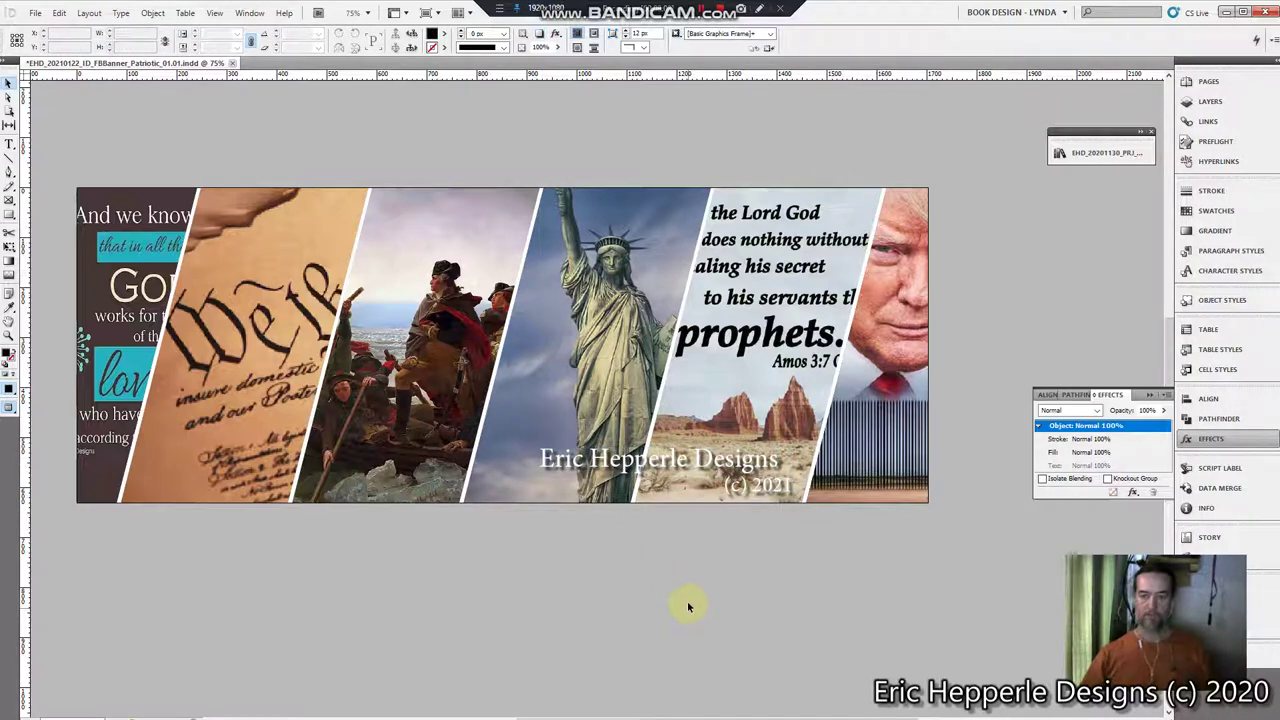
# - Move the "(c) 2021" text onto the same line, directly after the company name
pyautogui.click(776, 460)
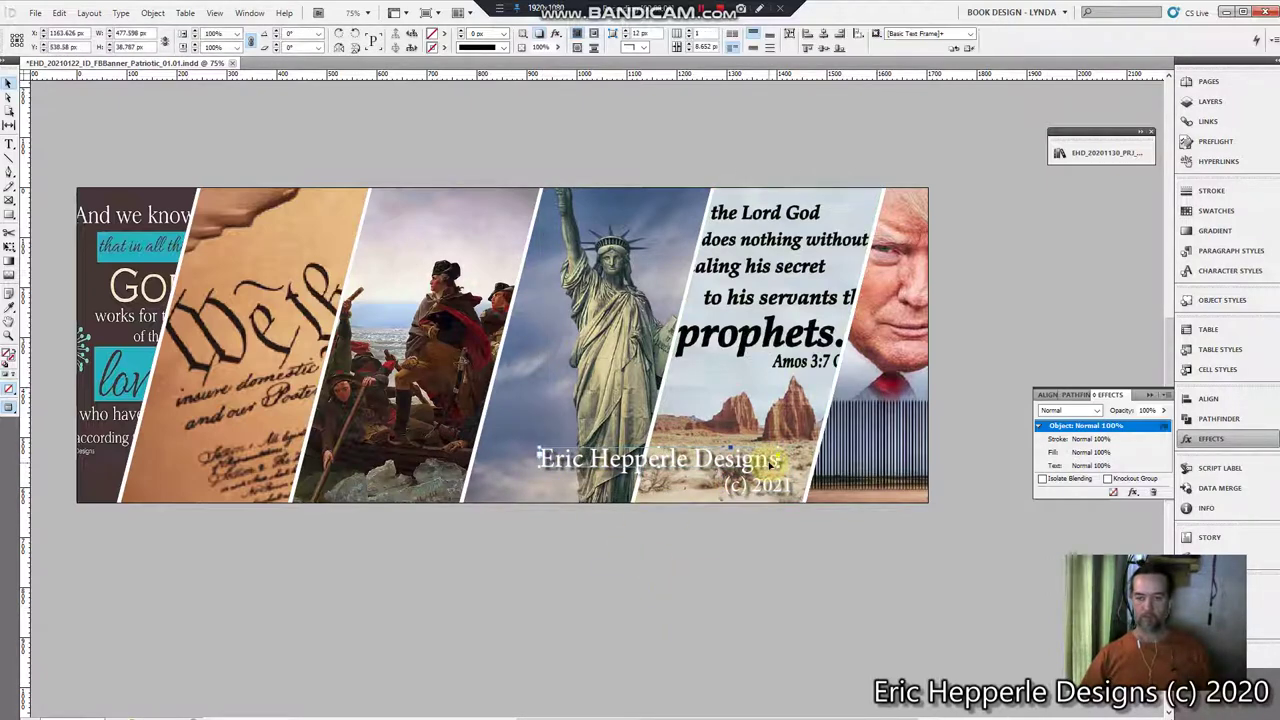
pyautogui.click(792, 602)
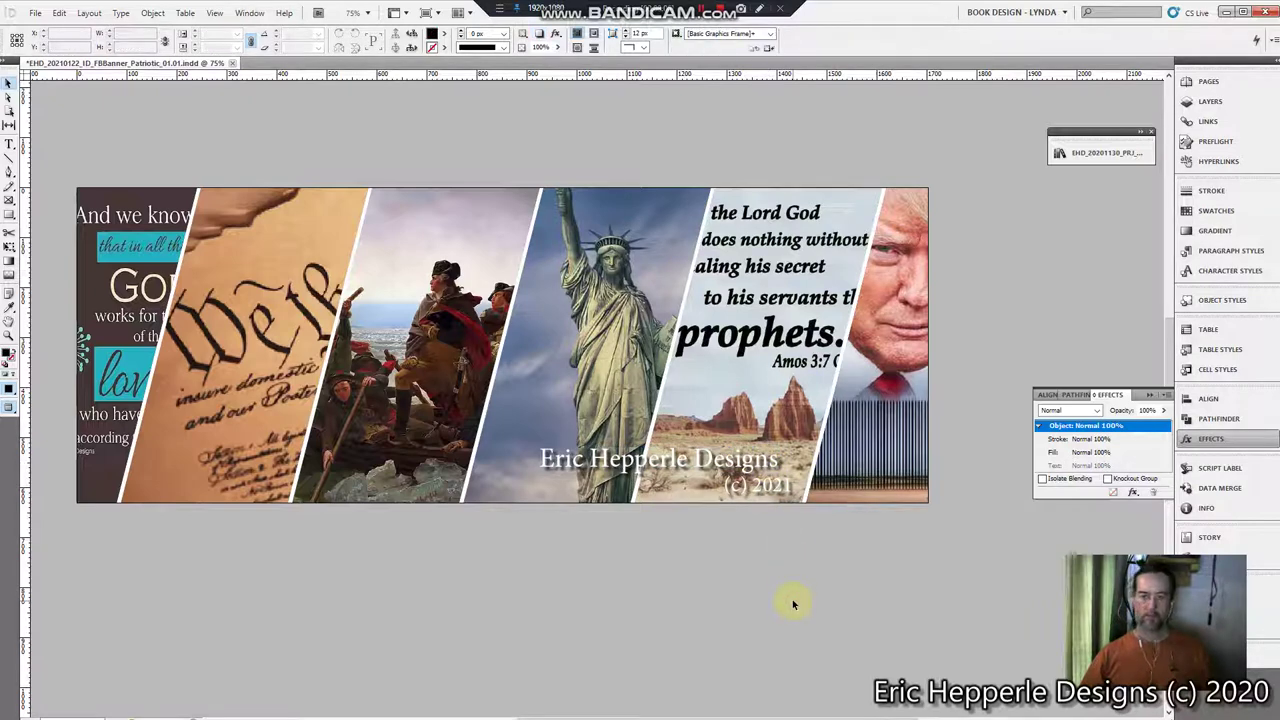
pyautogui.click(793, 488)
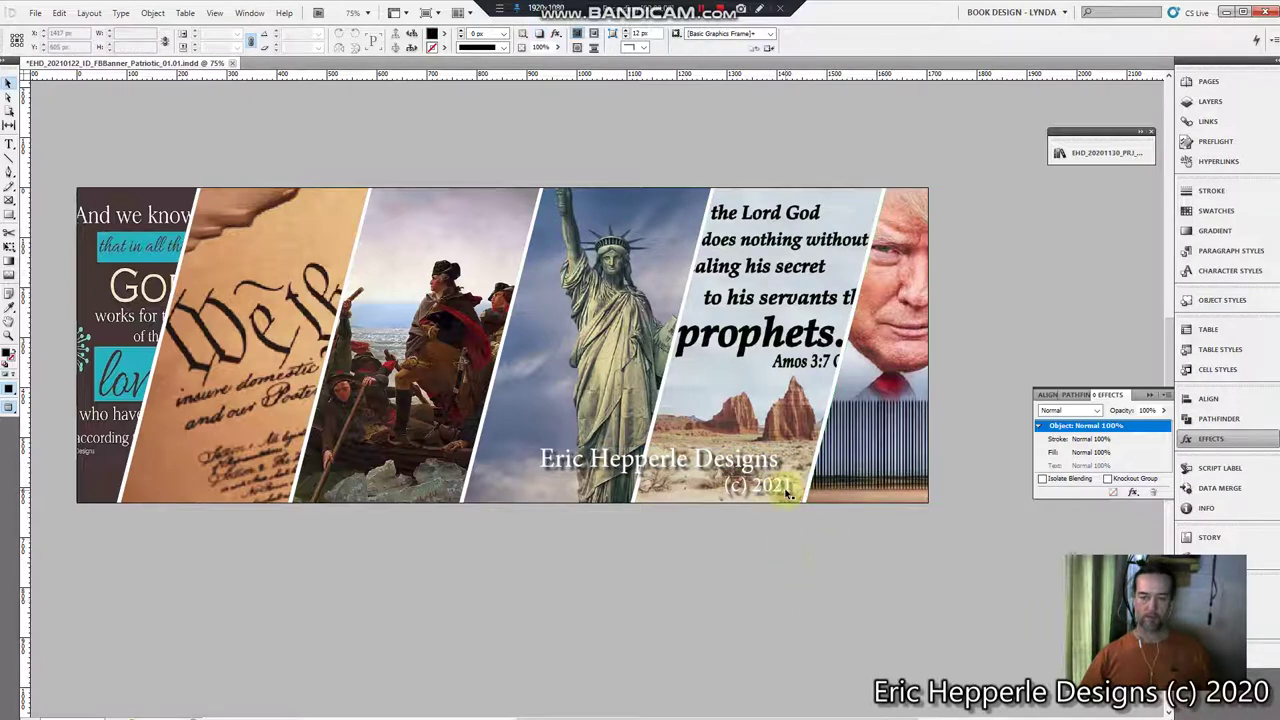
pyautogui.moveTo(793, 488); pyautogui.dragTo(852, 466)
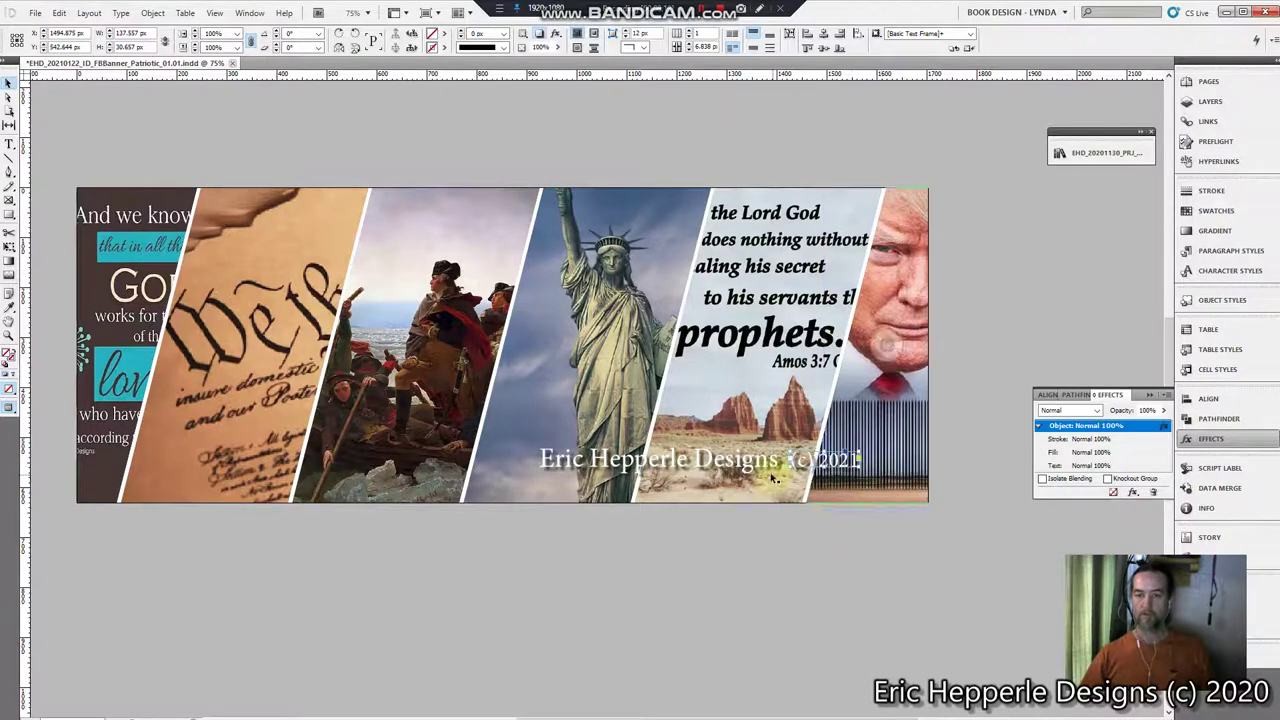
# - Try moving the company name and "(c) 2021" together into the banner's lower-right corner, and undo the move
pyautogui.click(732, 466)
pyautogui.keyDown('shift'); pyautogui.click(732, 462); pyautogui.keyUp('shift')
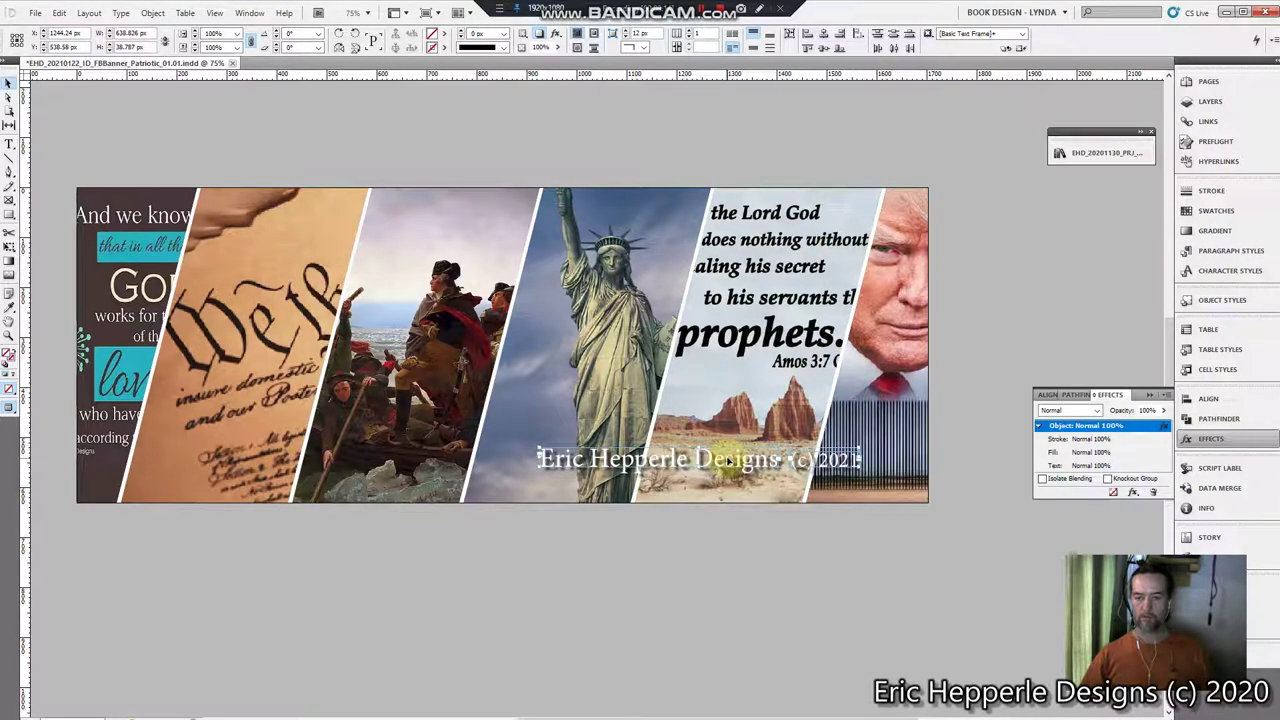
pyautogui.moveTo(728, 460); pyautogui.dragTo(790, 477)
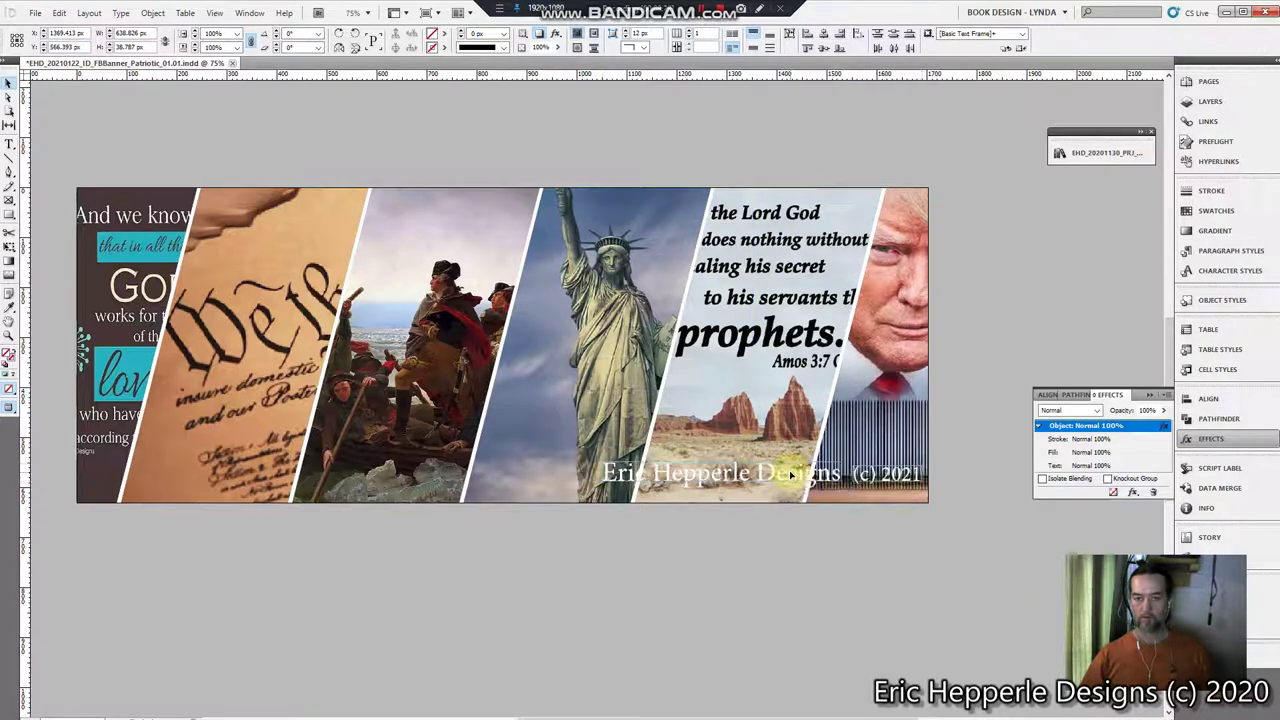
pyautogui.click(866, 598)
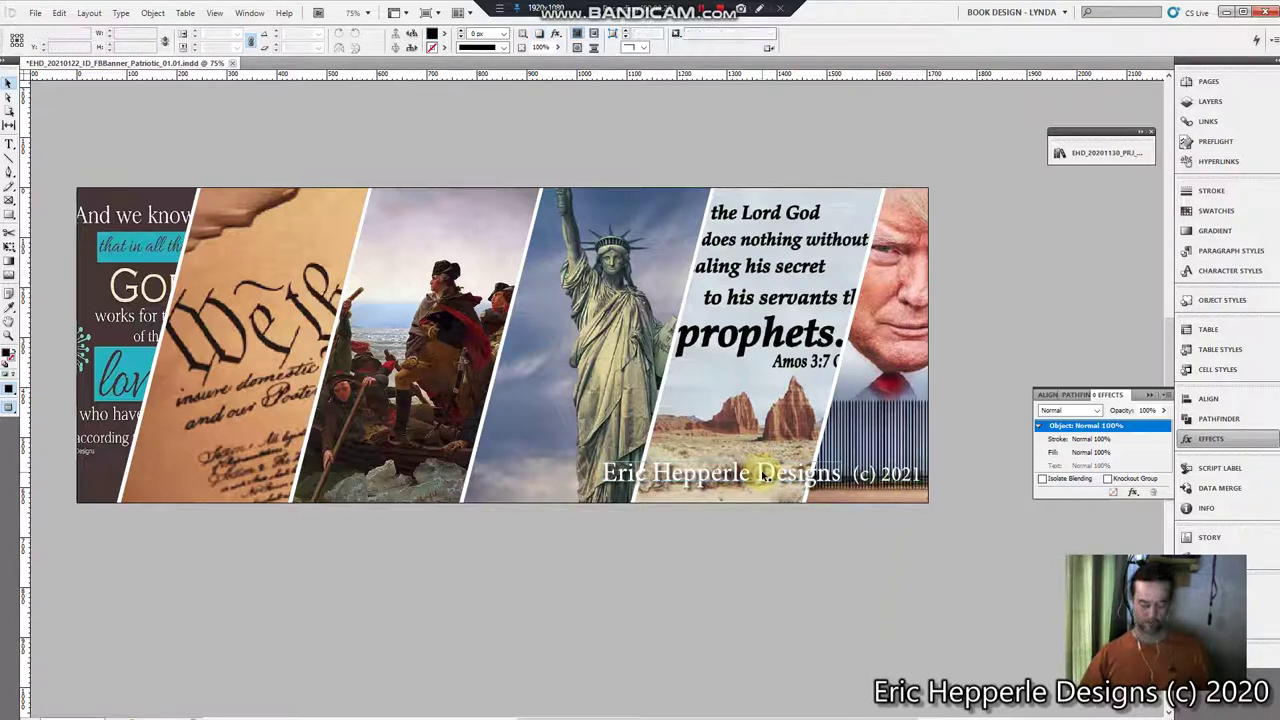
pyautogui.hotkey('ctrl', 'z')
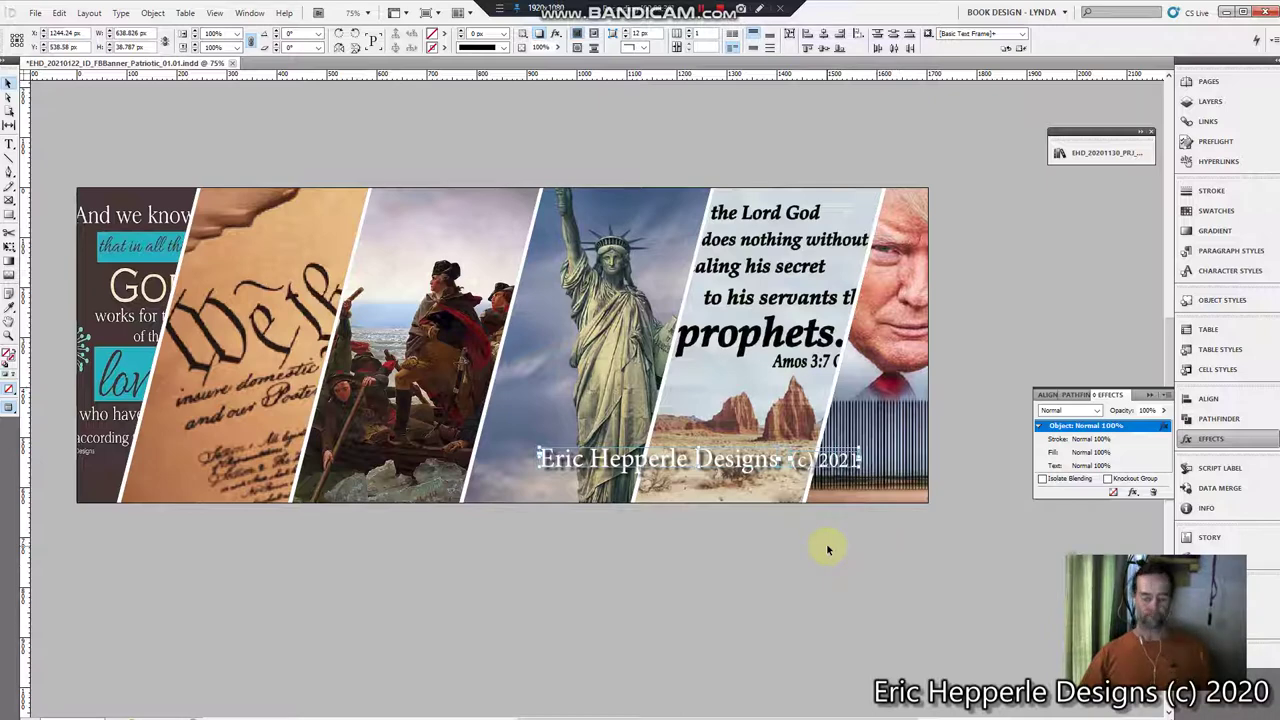
# - Save the document and export the banner as a JPEG into the intermeds folder, accepting the export options
pyautogui.hotkey('ctrl', 's')
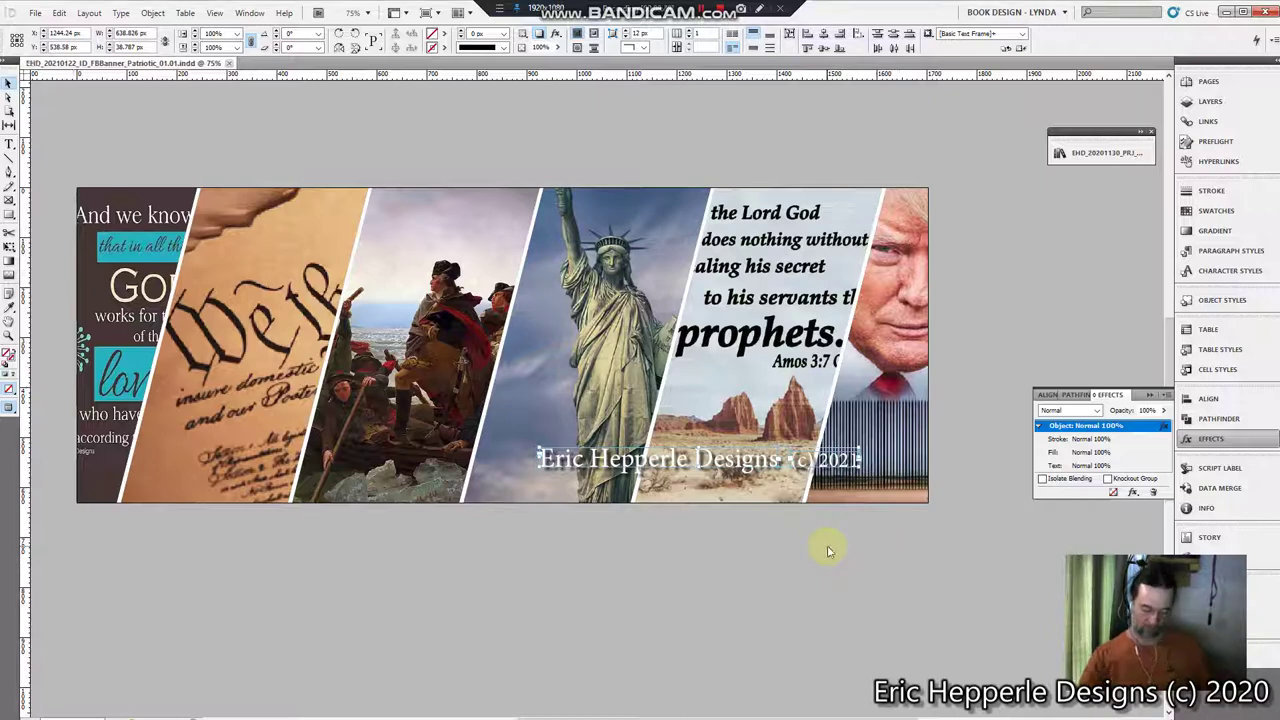
pyautogui.hotkey('ctrl', 'e')
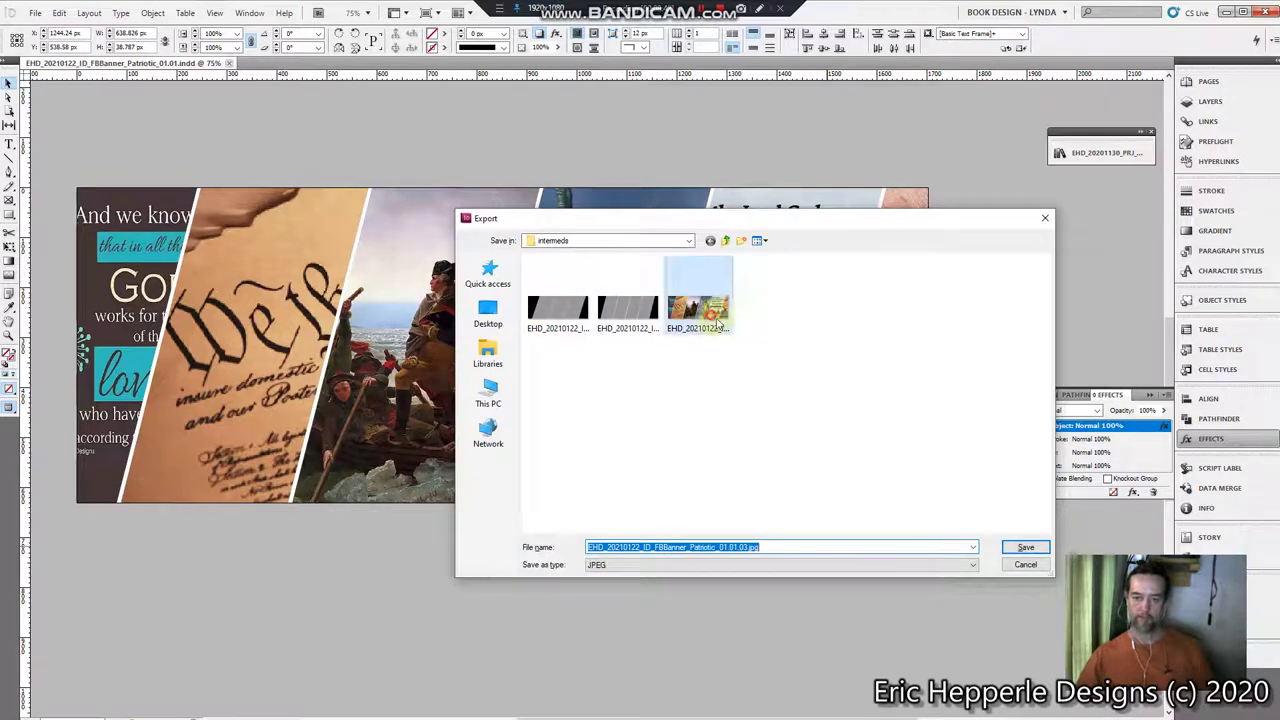
pyautogui.click(698, 308)
pyautogui.doubleClick(750, 548)
pyautogui.click(750, 548)
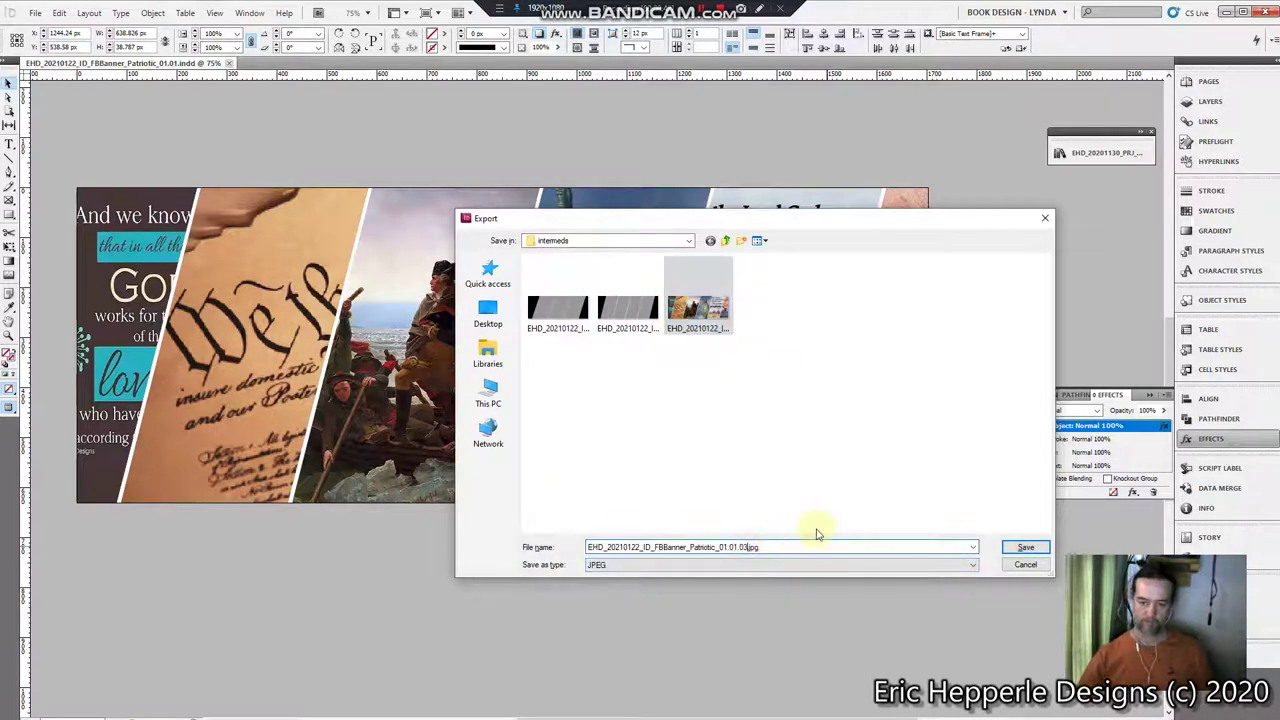
pyautogui.press('Return')
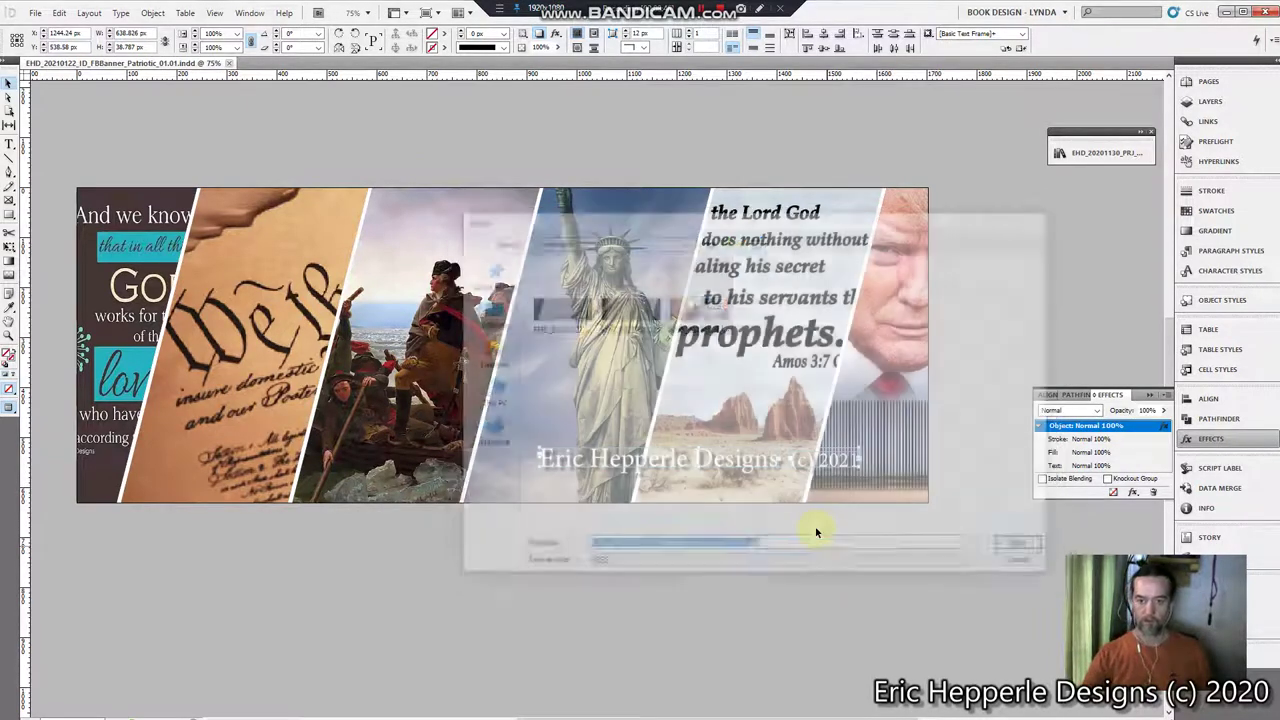
pyautogui.press('Return')
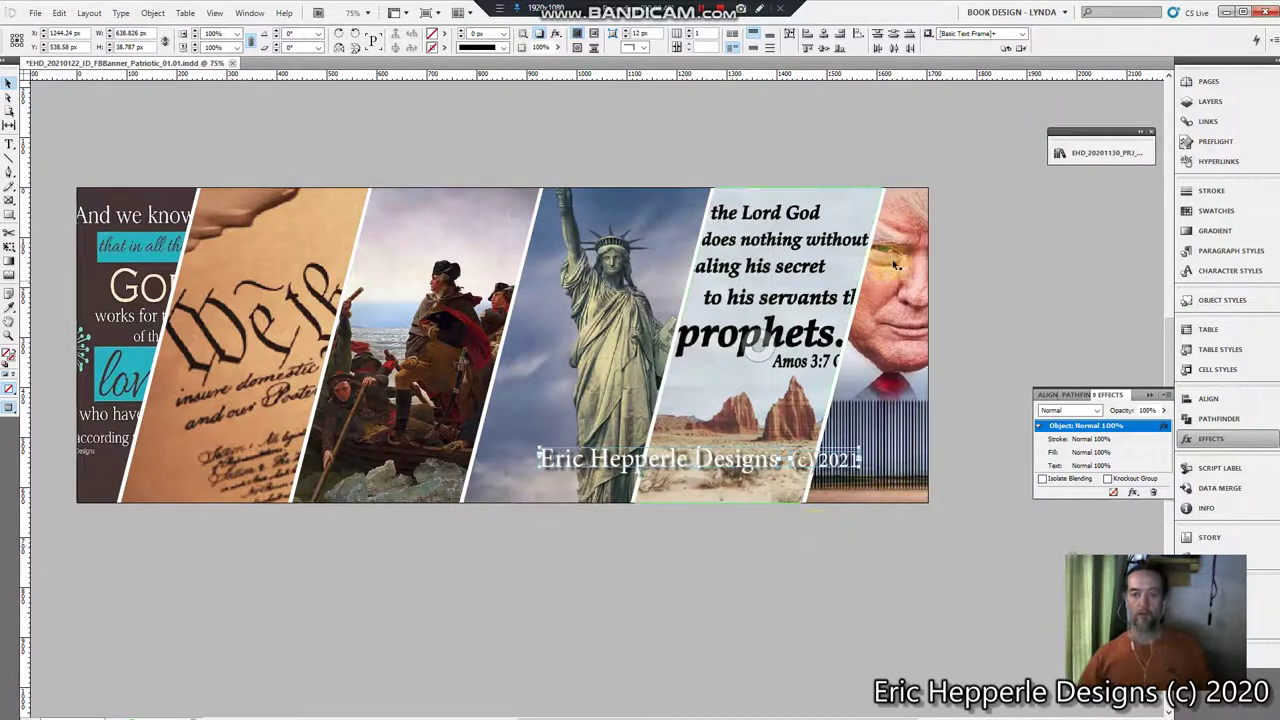
pyautogui.click(814, 123)
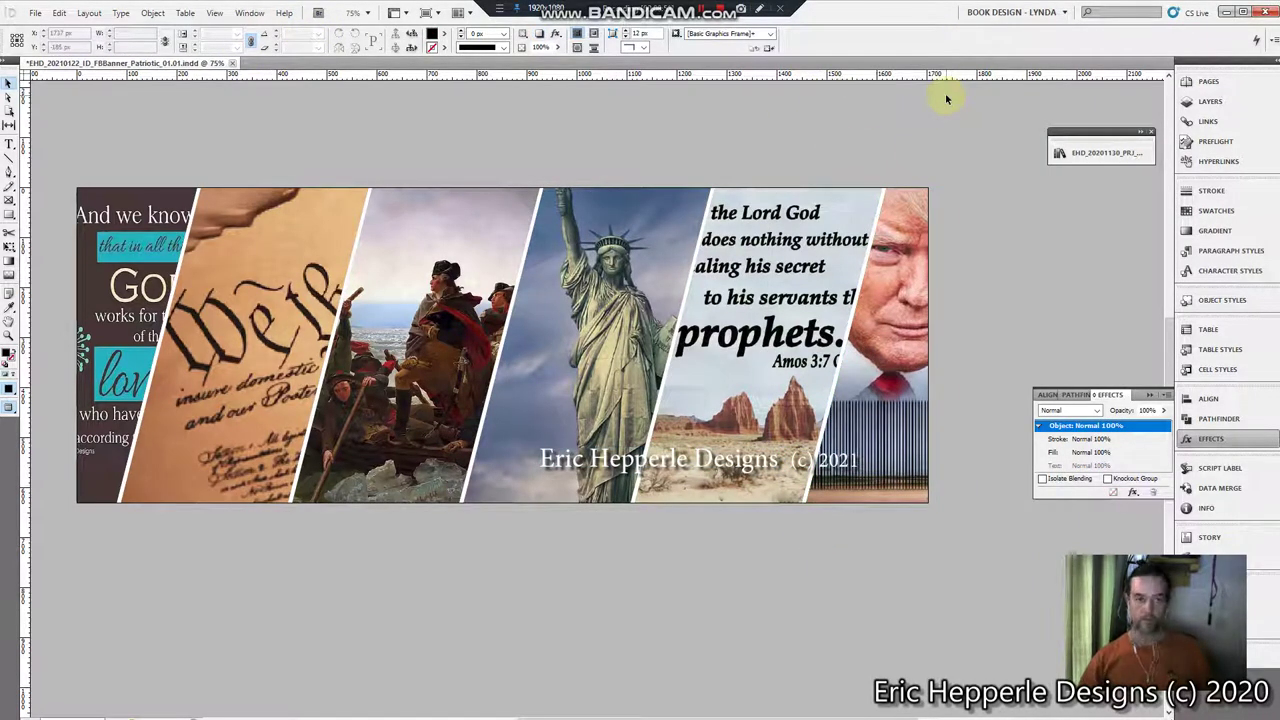
# - Save the banner document, and start uploading a new cover photo on the Facebook profile open in Chrome
pyautogui.hotkey('ctrl', 's')
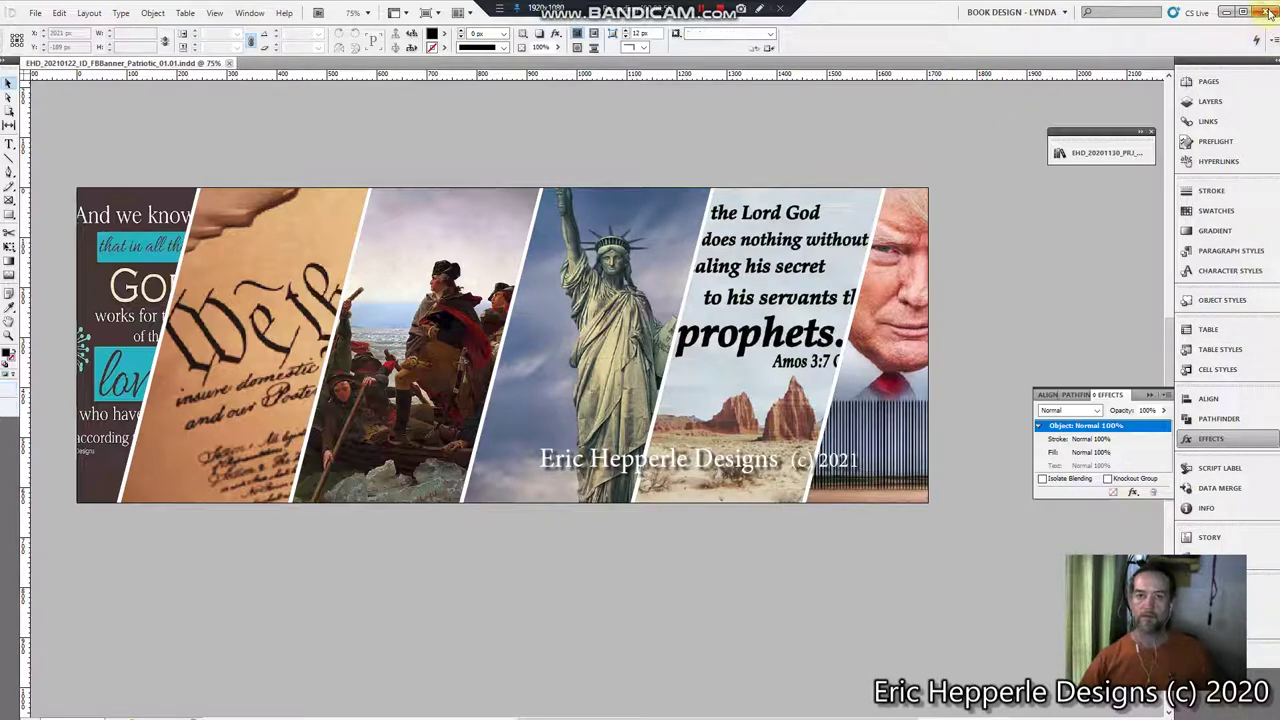
pyautogui.hotkey('alt', 'Tab')
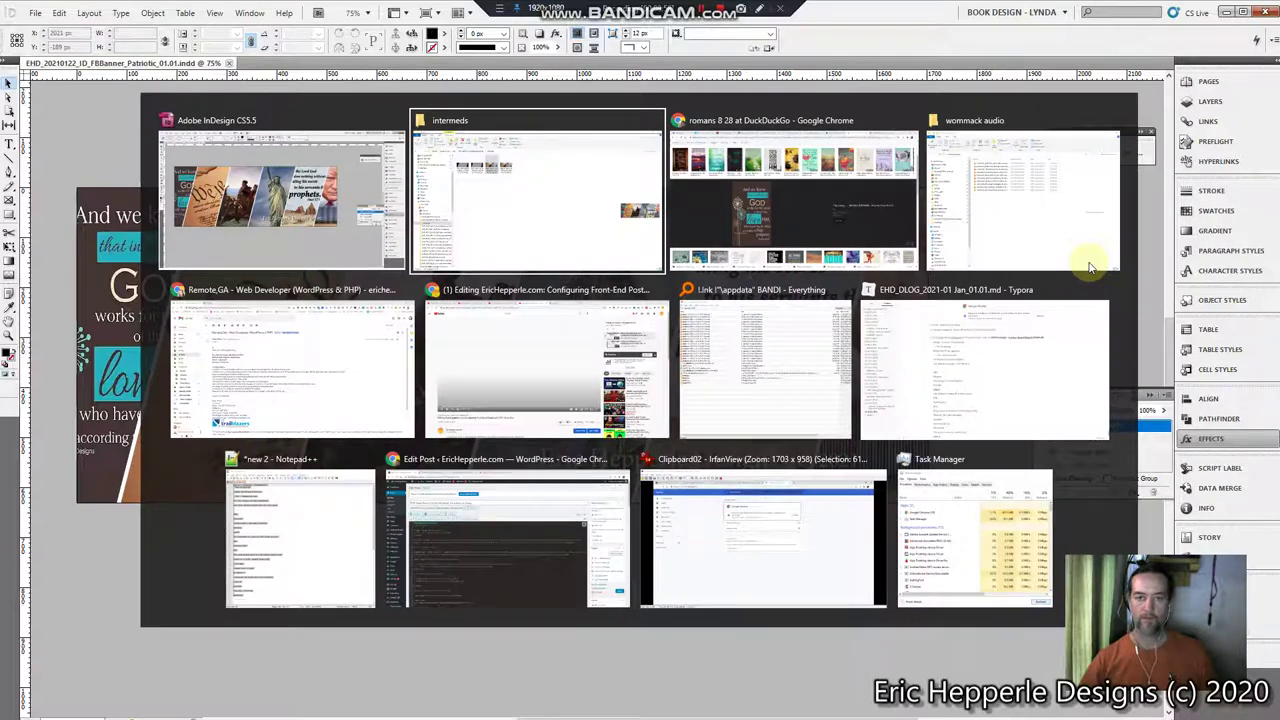
pyautogui.hotkey('alt', 'Tab')
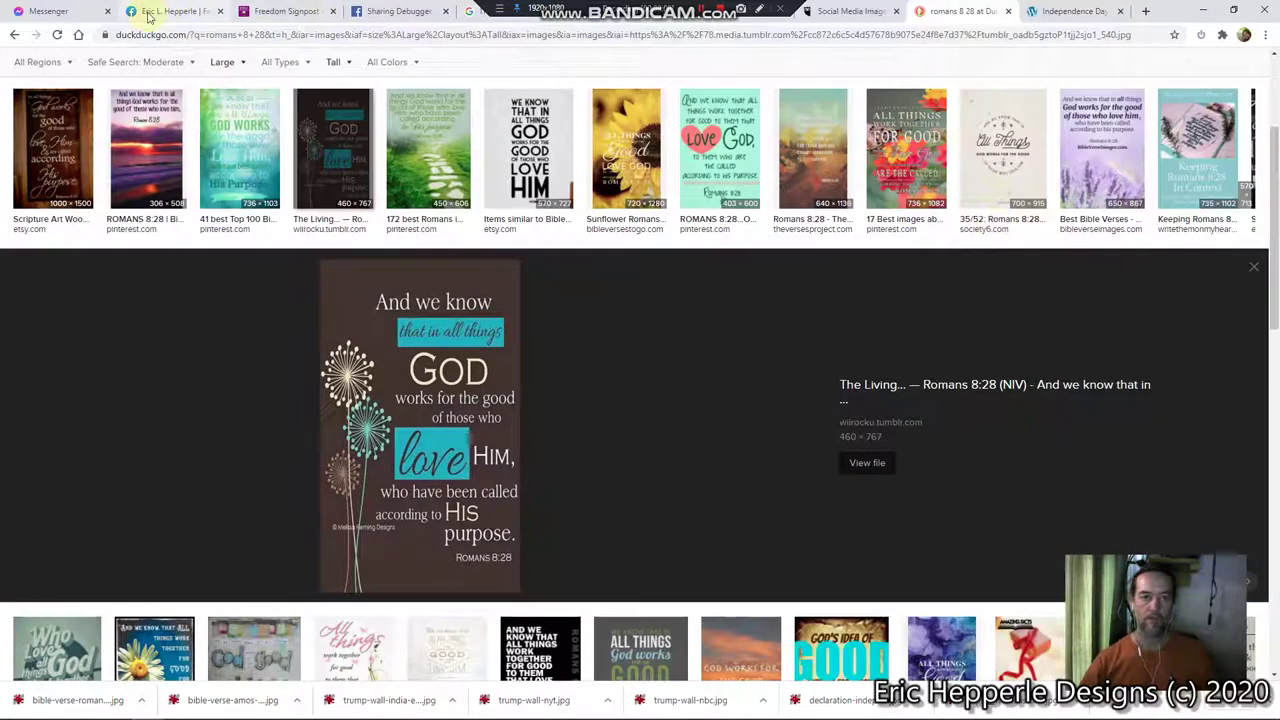
pyautogui.click(148, 14)
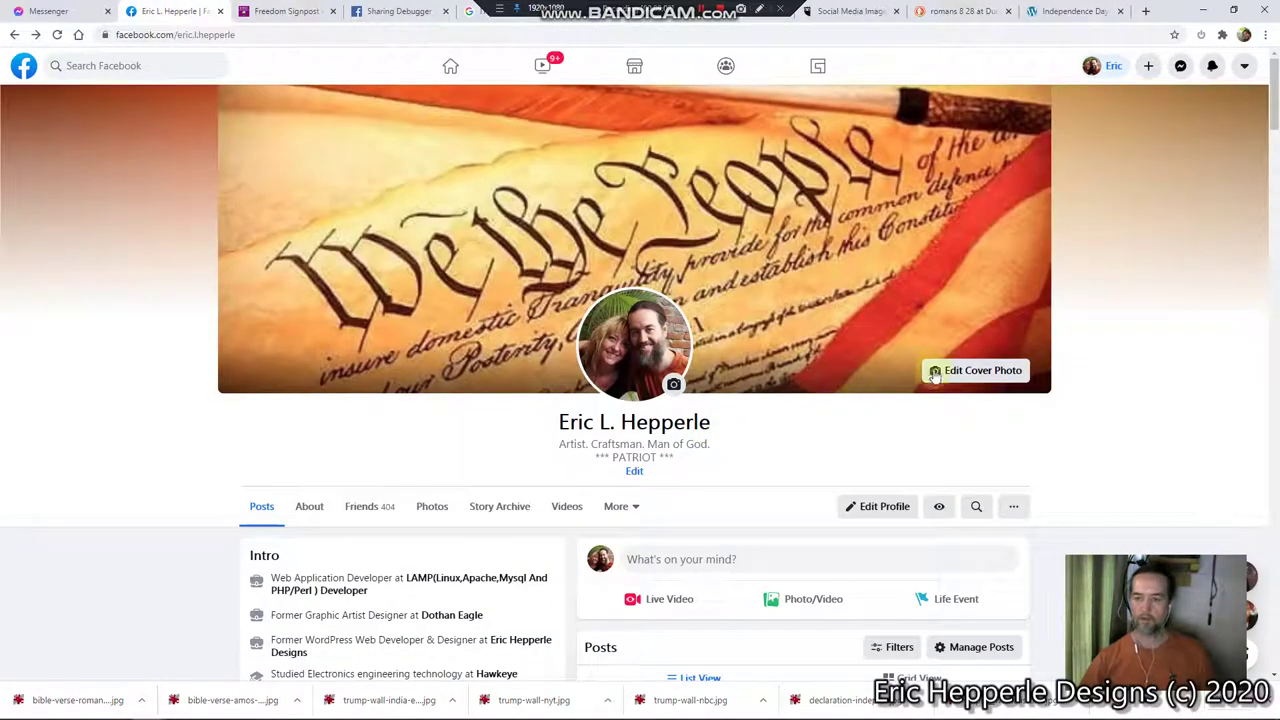
pyautogui.click(980, 371)
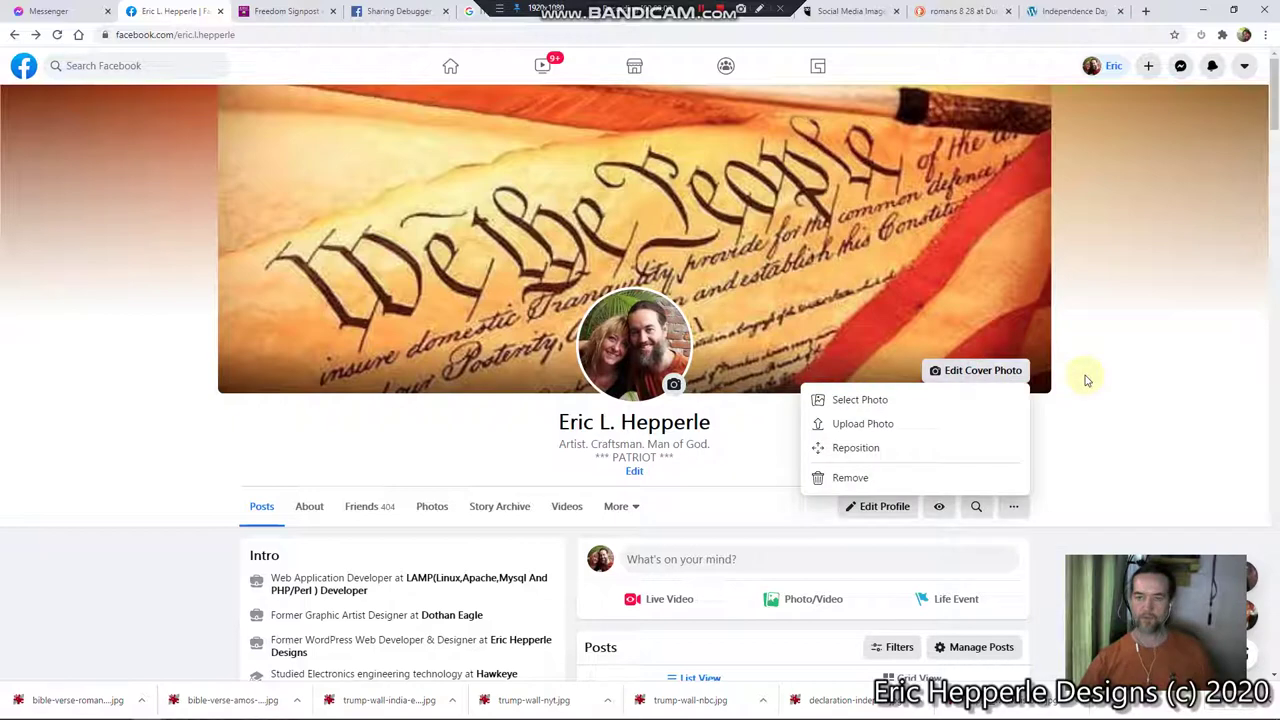
pyautogui.click(885, 425)
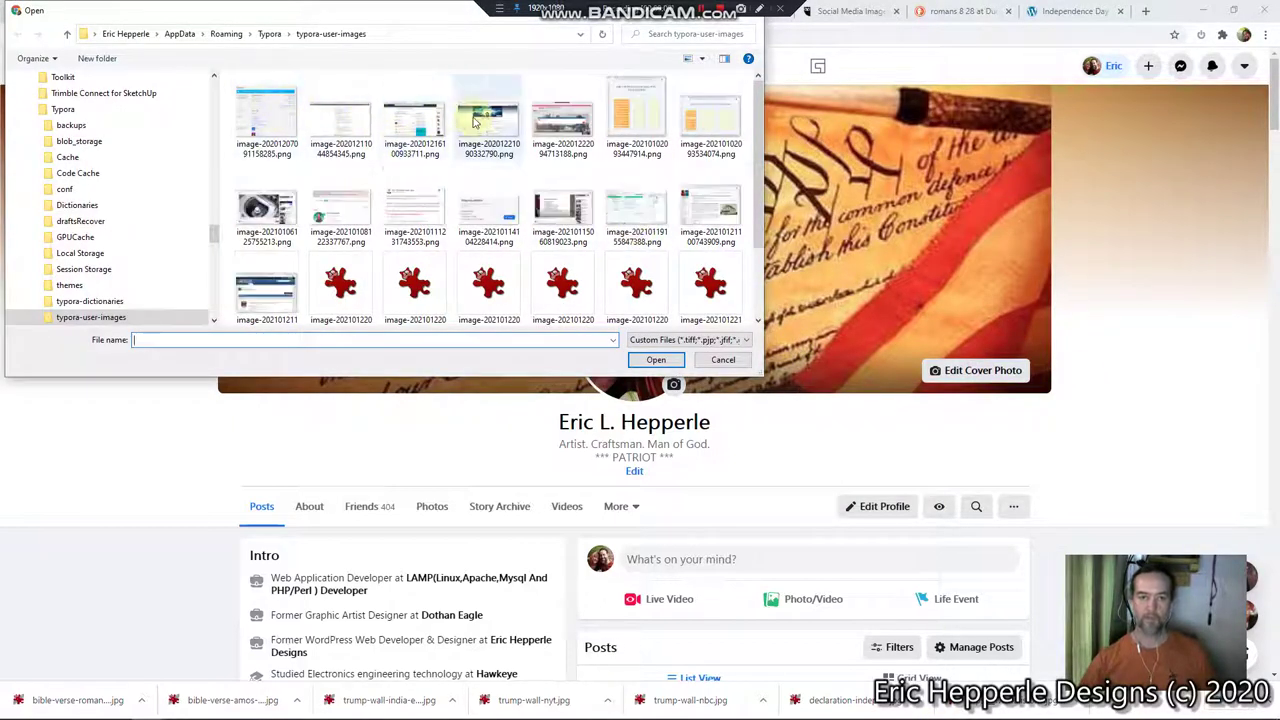
# - Choose EHD_20210122_ID_FBBanner_Patriotic_01.01.04.jpg from the intermeds folder of the banner project in !ehw as the cover photo
pyautogui.scroll(2, 108, 165)
pyautogui.scroll(10, 186, 206)
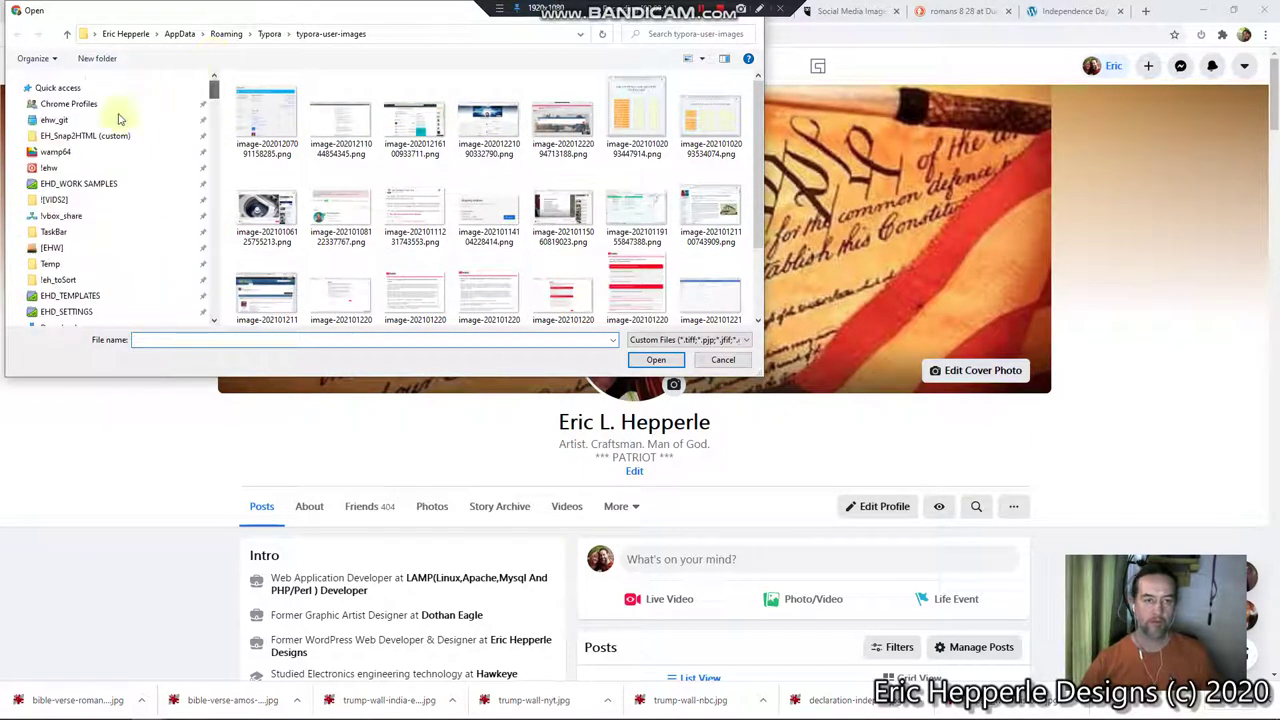
pyautogui.click(50, 167)
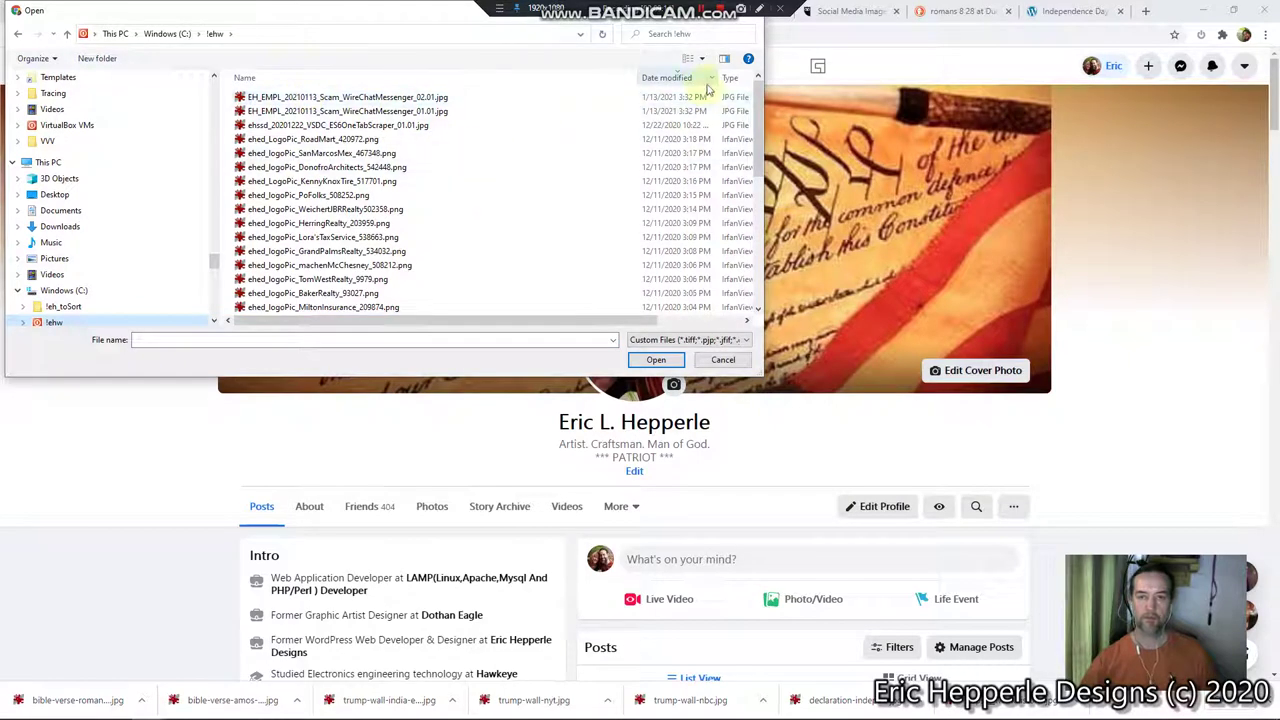
pyautogui.click(664, 78)
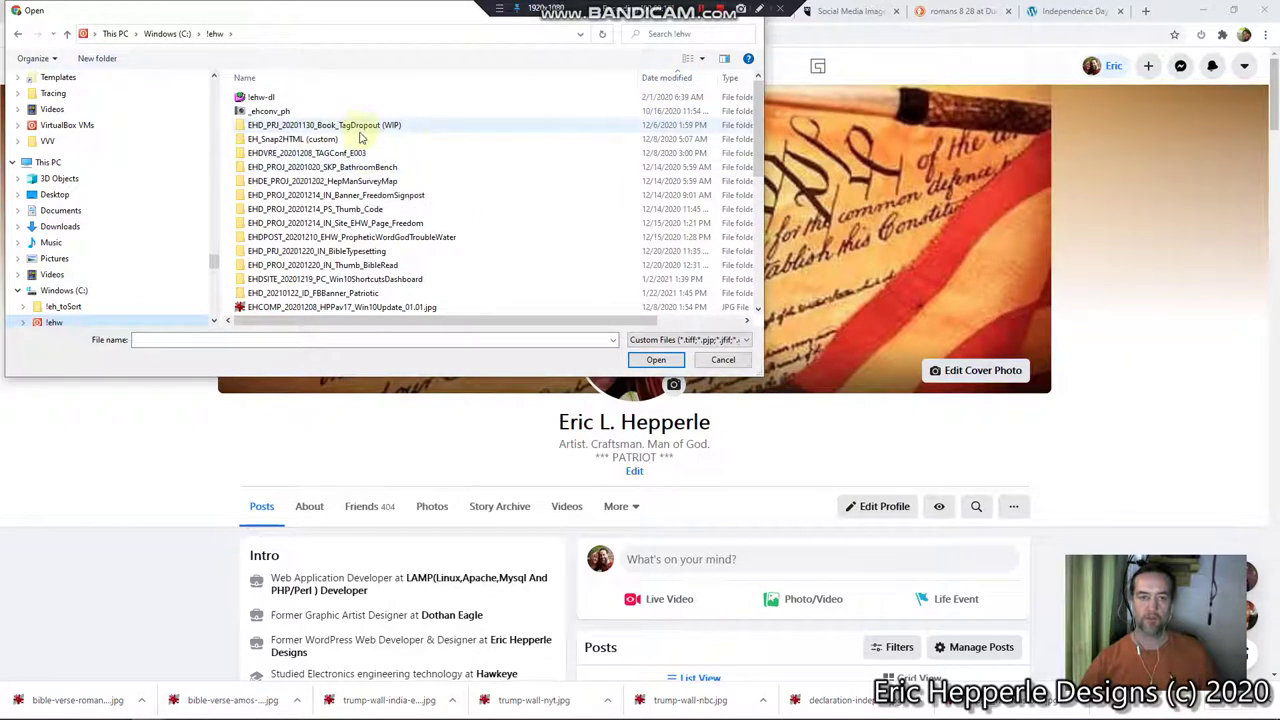
pyautogui.doubleClick(365, 293)
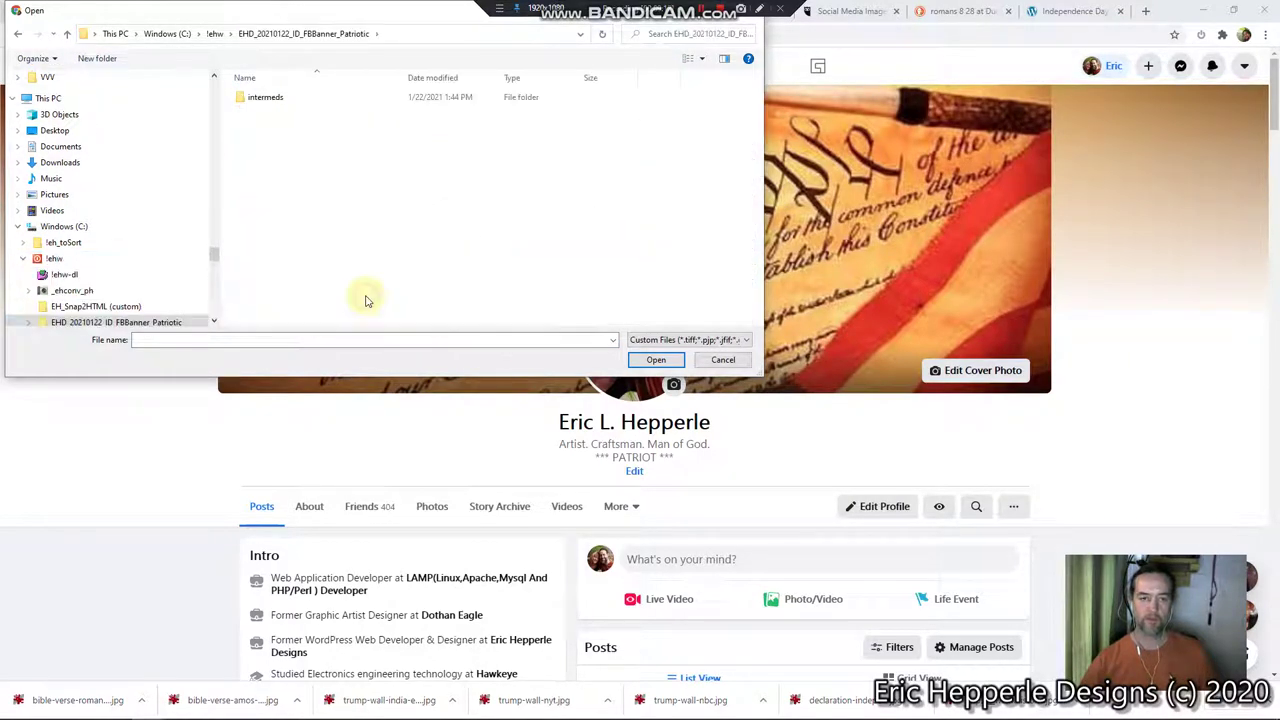
pyautogui.doubleClick(268, 99)
pyautogui.click(490, 130)
pyautogui.doubleClick(490, 130)
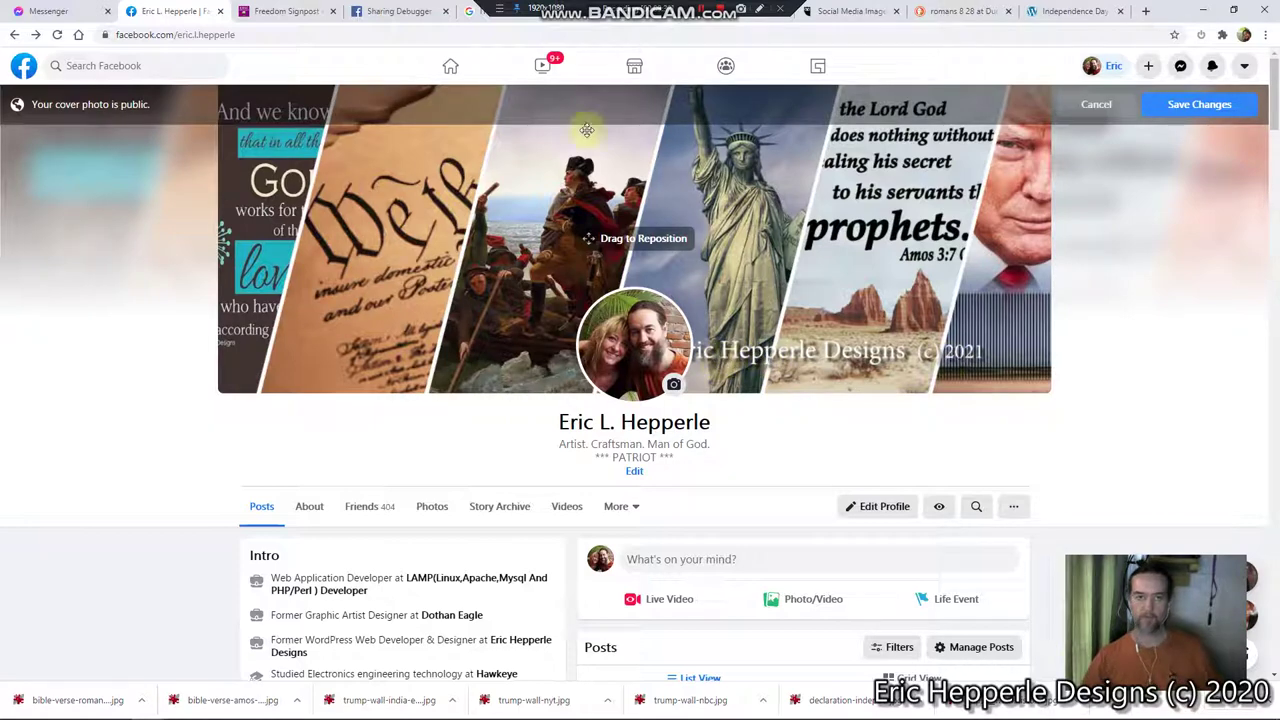
pyautogui.hotkey('alt', 'Tab')
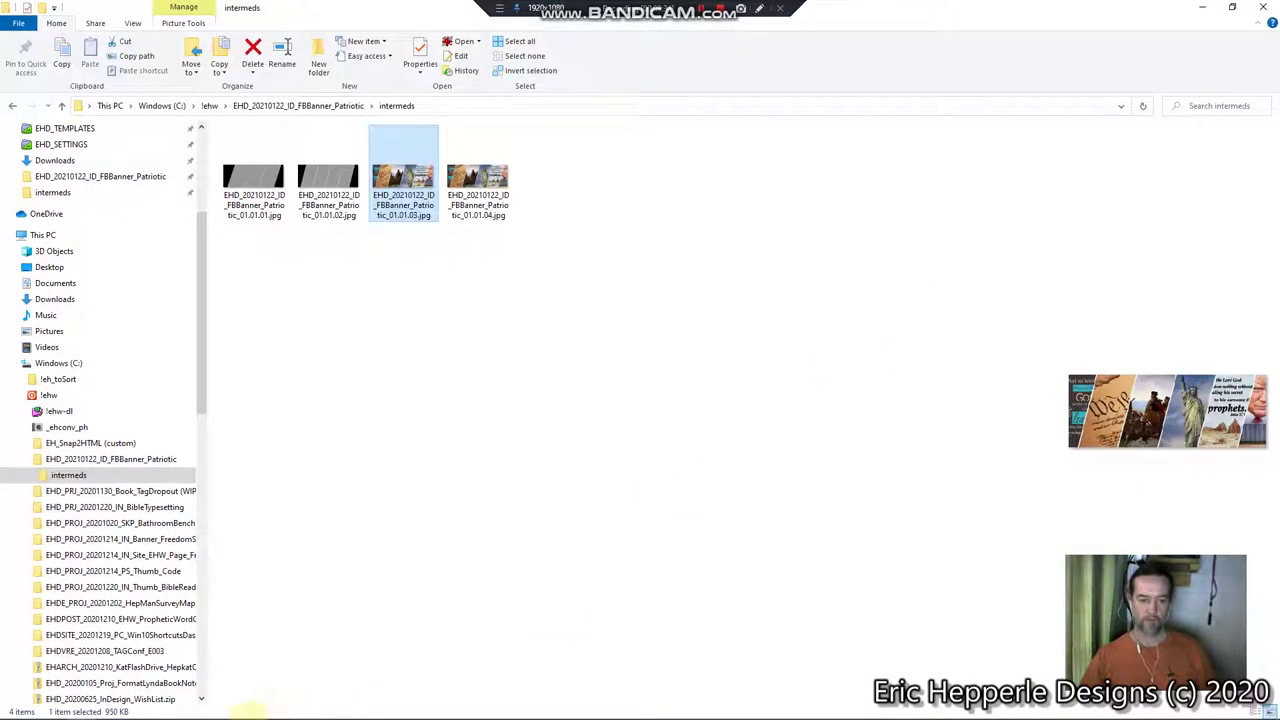
pyautogui.click(180, 700)
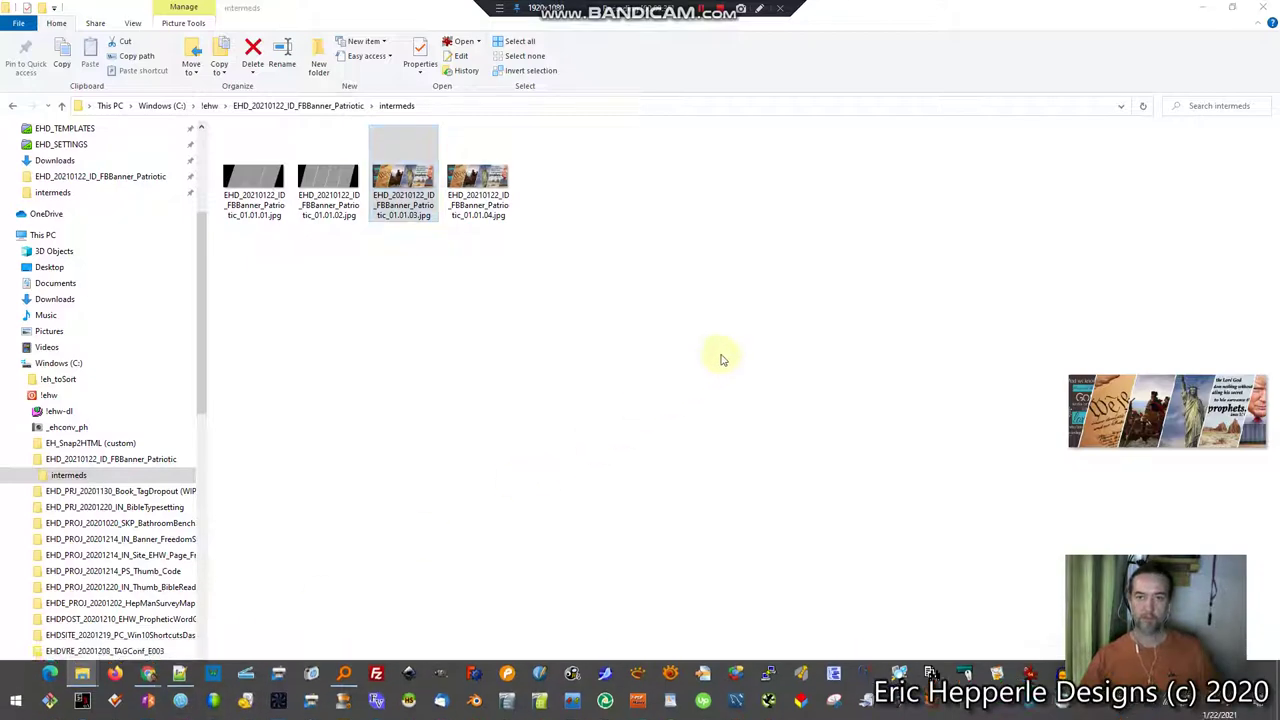
pyautogui.hotkey('alt', 'Tab')
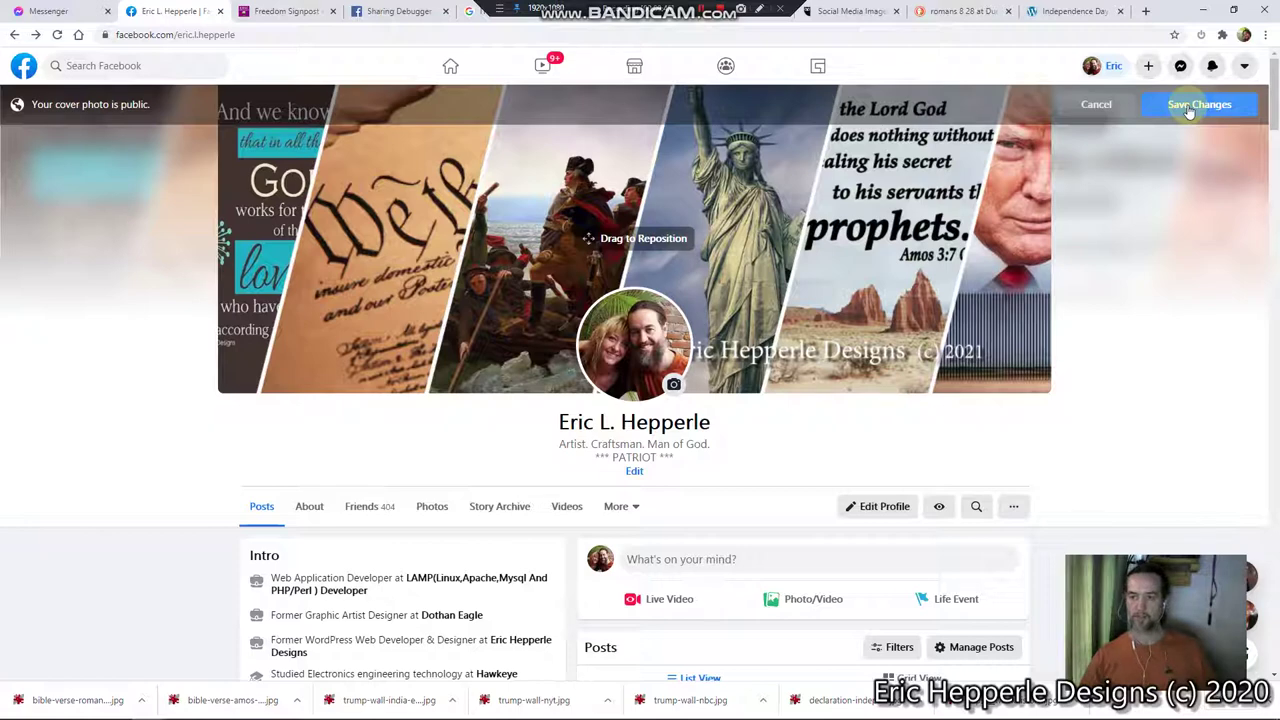
# - Save the uploaded patriotic banner as the Facebook profile's cover photo
pyautogui.click(1186, 104)
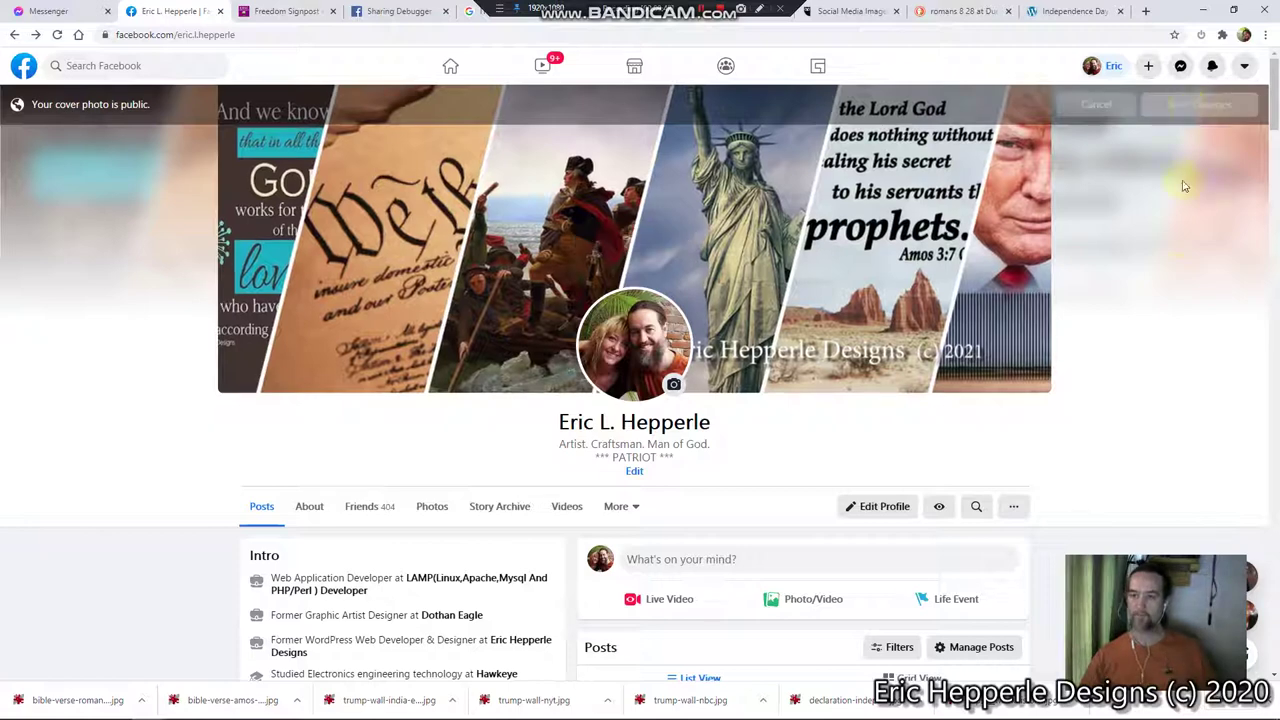